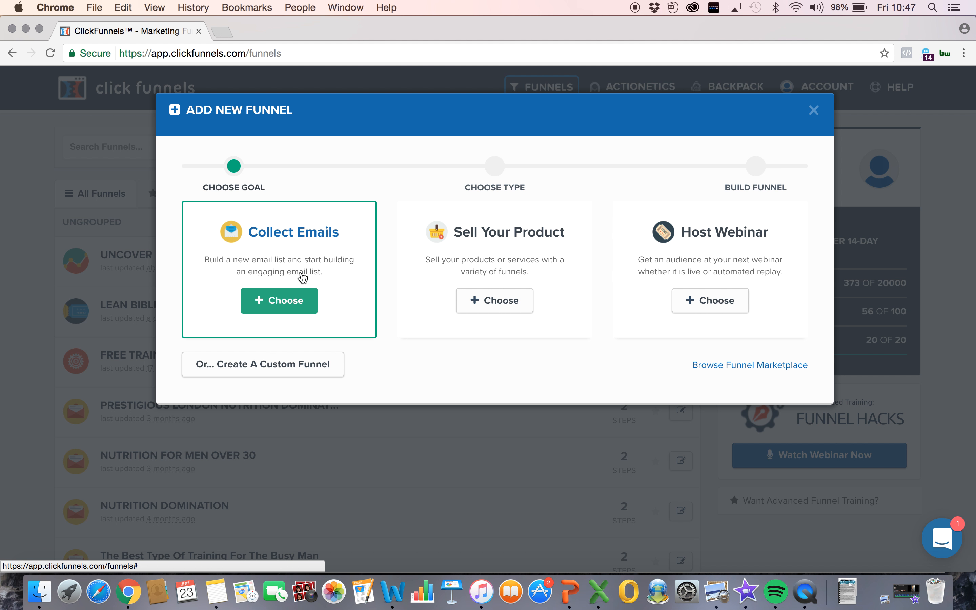
# Step: Create a Collect Emails funnel named TEST without a group tag
pyautogui.click(282, 307)
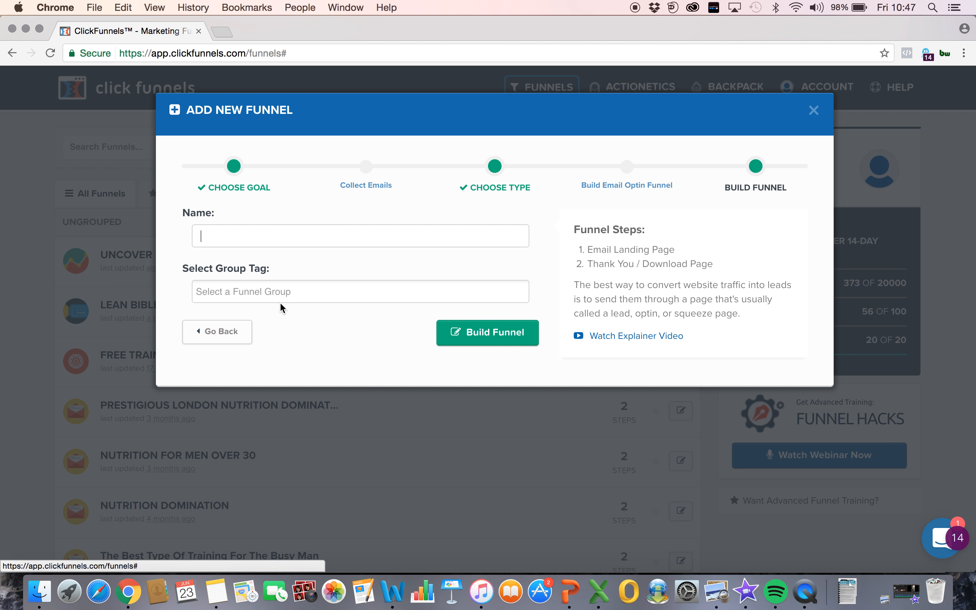
pyautogui.write('TEST')
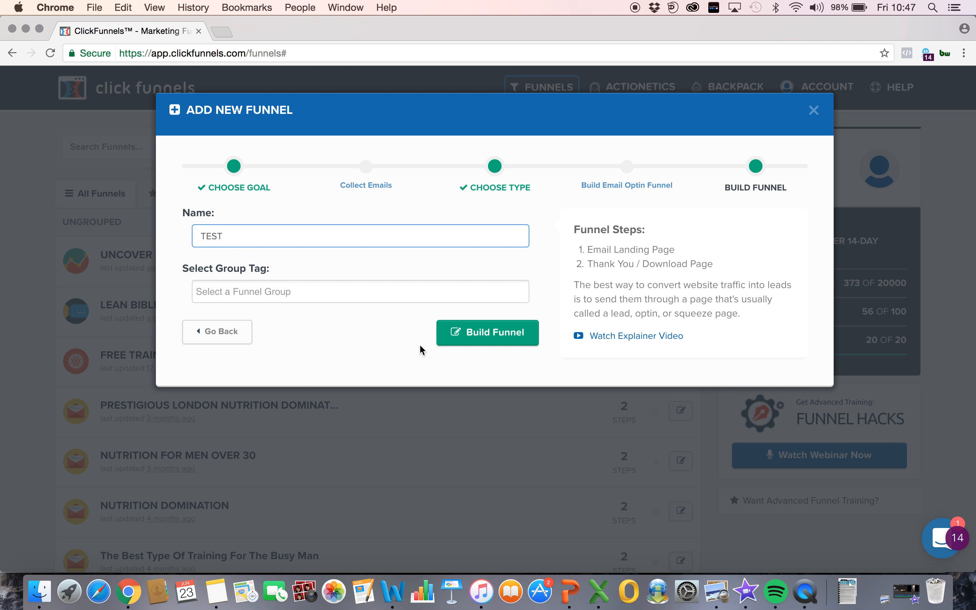
pyautogui.click(464, 343)
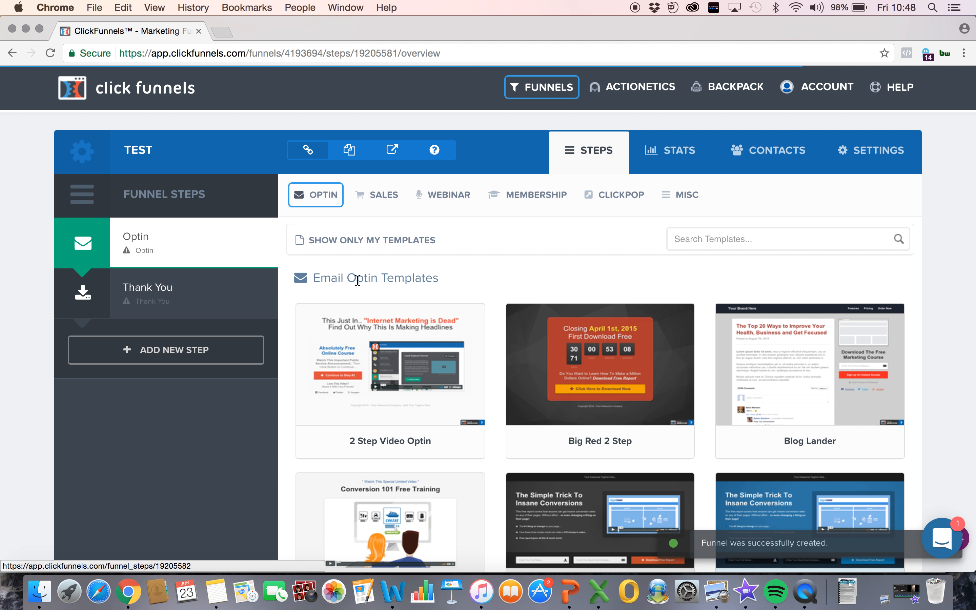
# Step: Add a funnel step named Application Form and place it between the Optin and Thank You steps
pyautogui.click(202, 351)
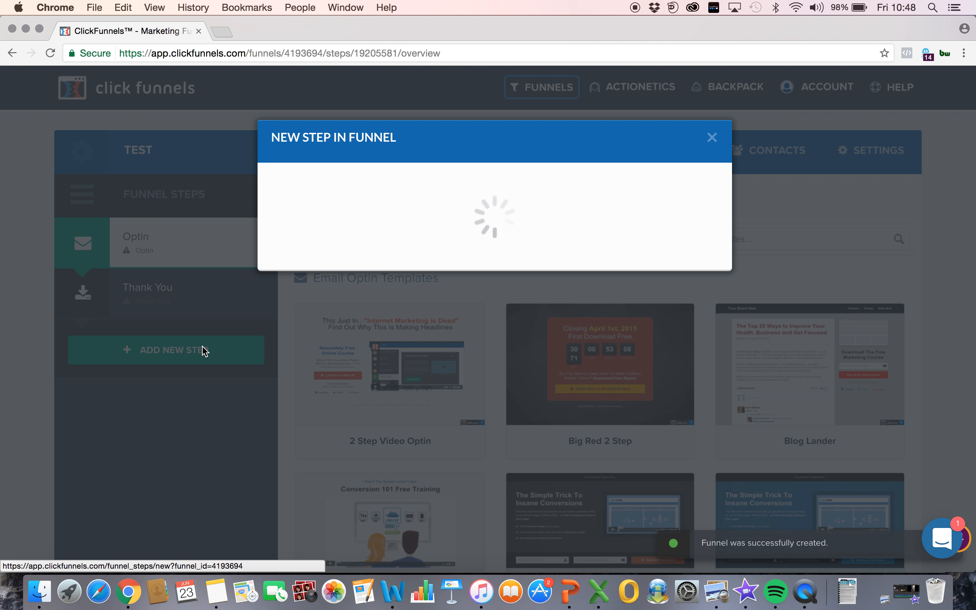
pyautogui.click(412, 222)
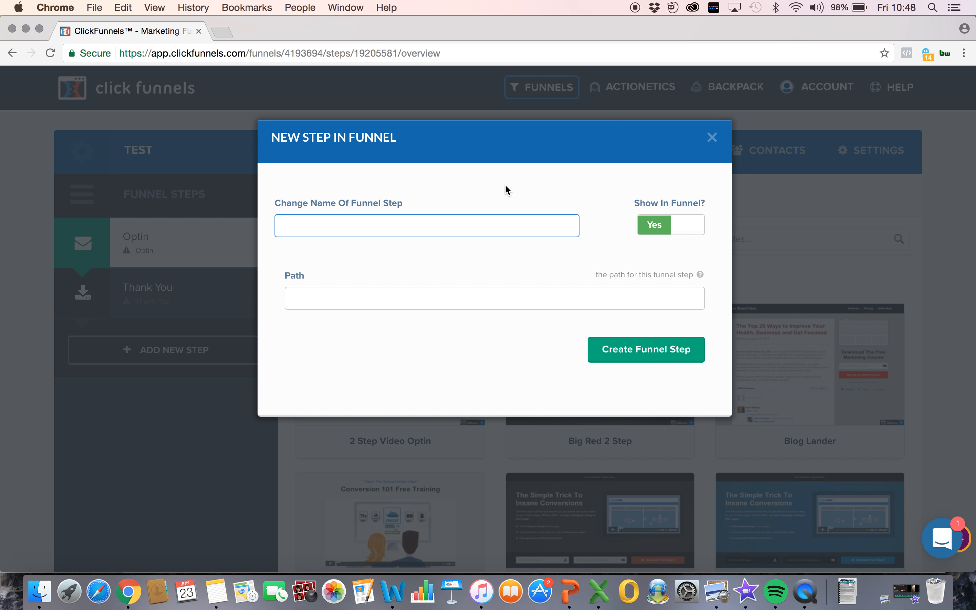
pyautogui.write('APPLICATION FORM')
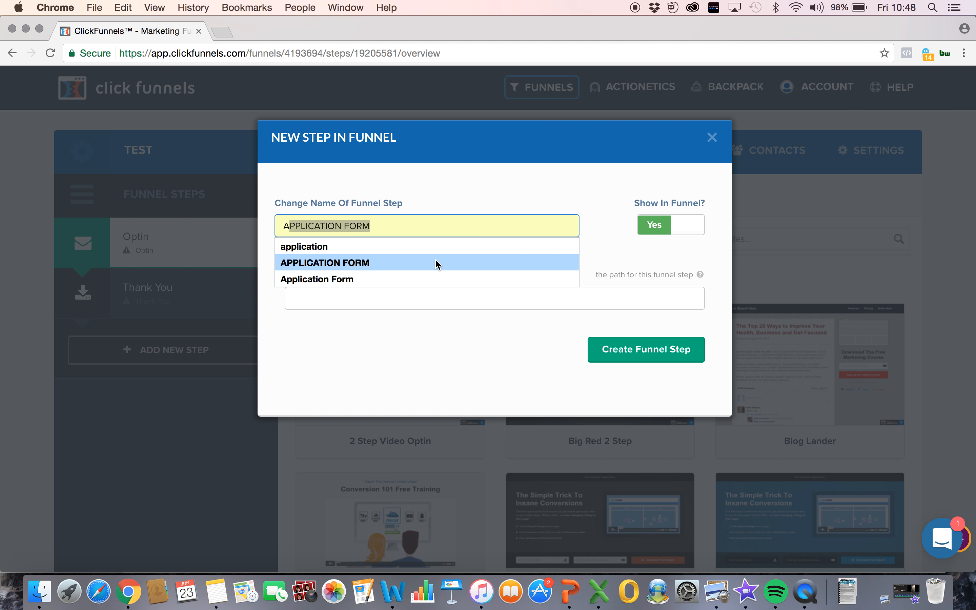
pyautogui.click(436, 263)
pyautogui.moveTo(425, 235); pyautogui.dragTo(285, 229)
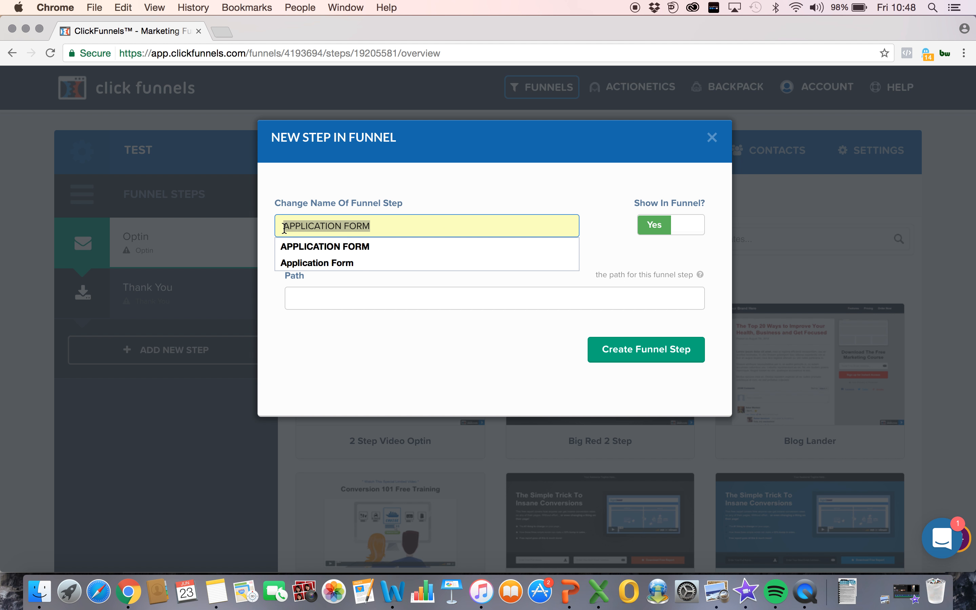
pyautogui.click(294, 262)
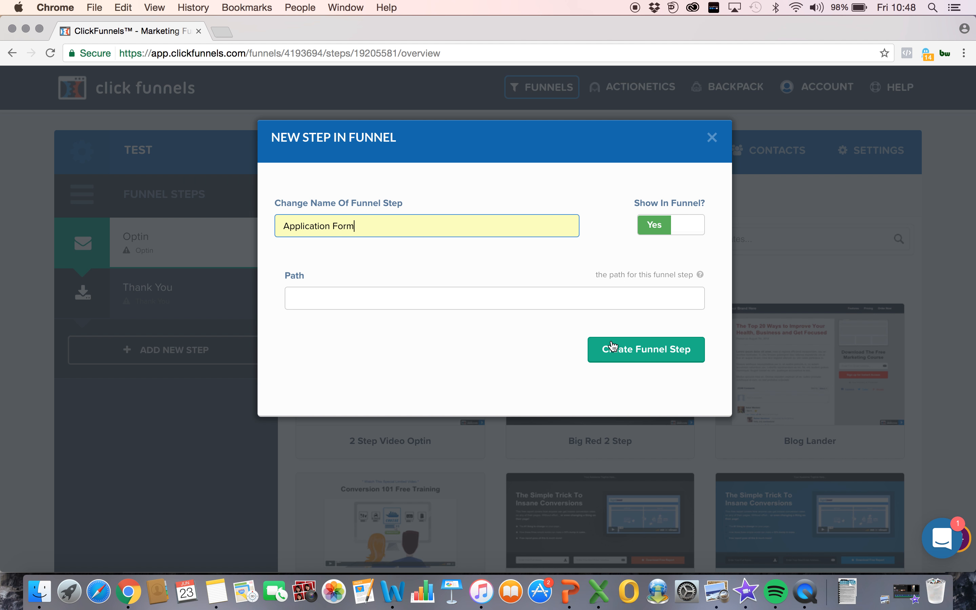
pyautogui.click(645, 352)
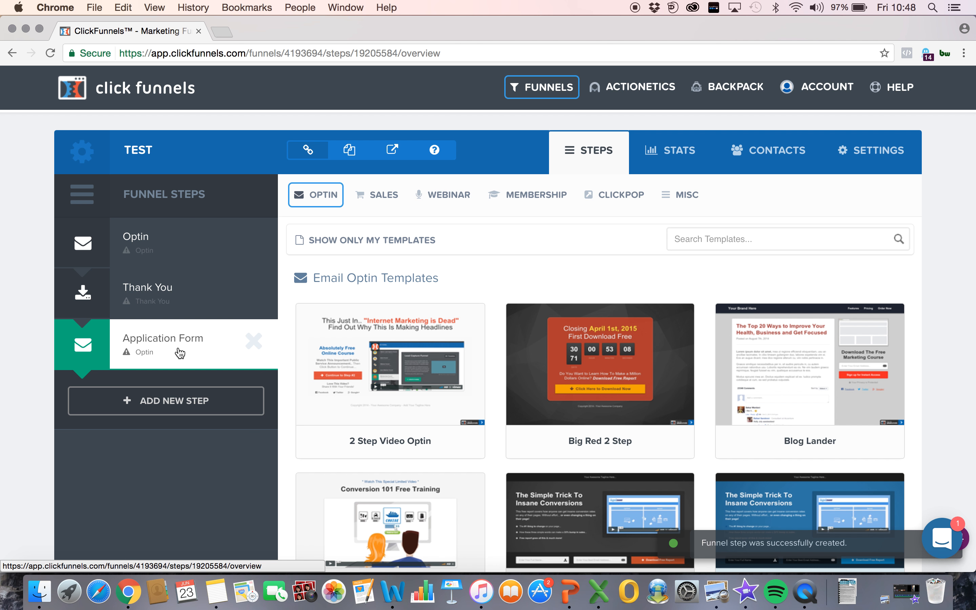
pyautogui.moveTo(180, 353); pyautogui.dragTo(193, 246)
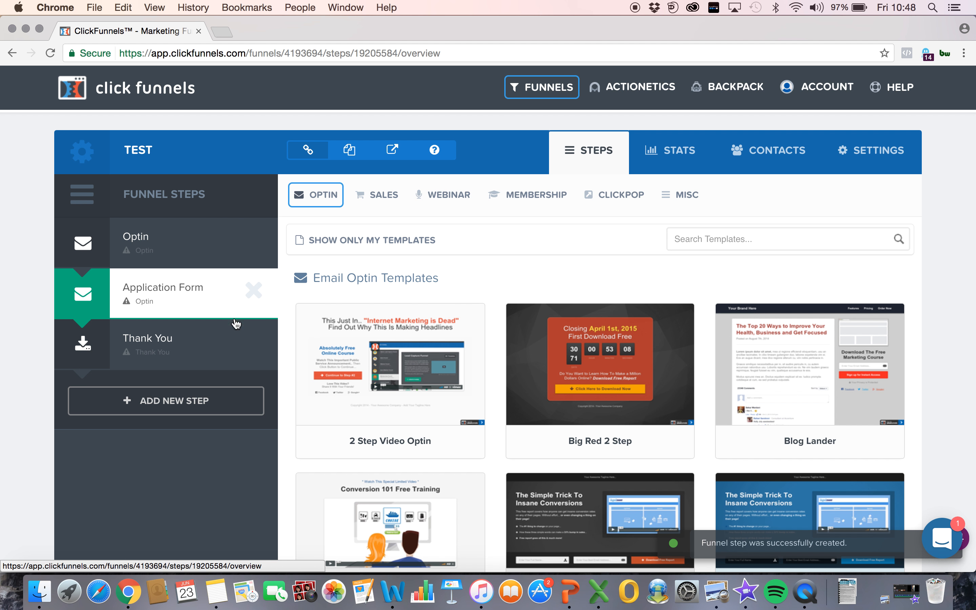
# Step: Look through the email optin templates available for the Optin step
pyautogui.click(189, 344)
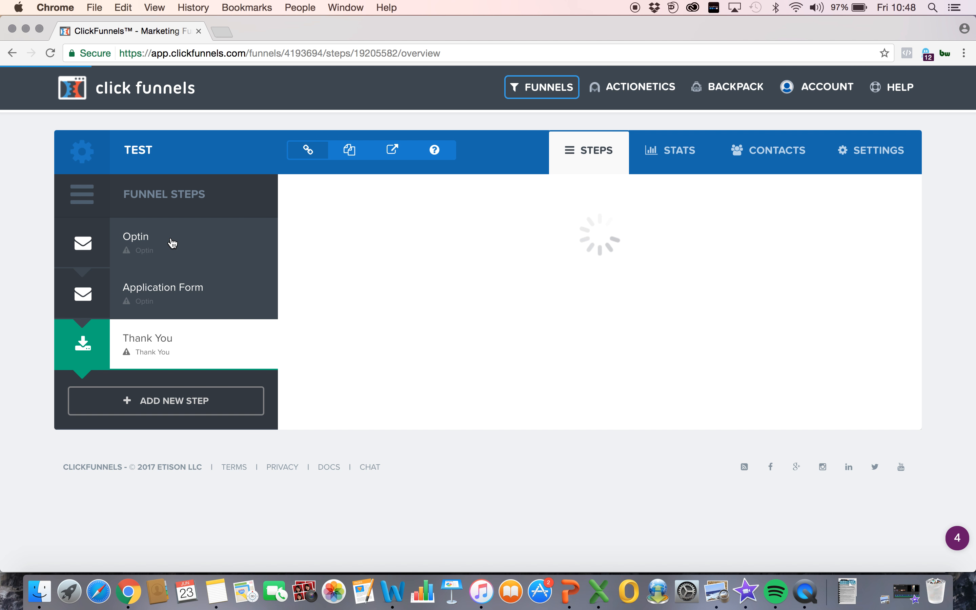
pyautogui.click(114, 251)
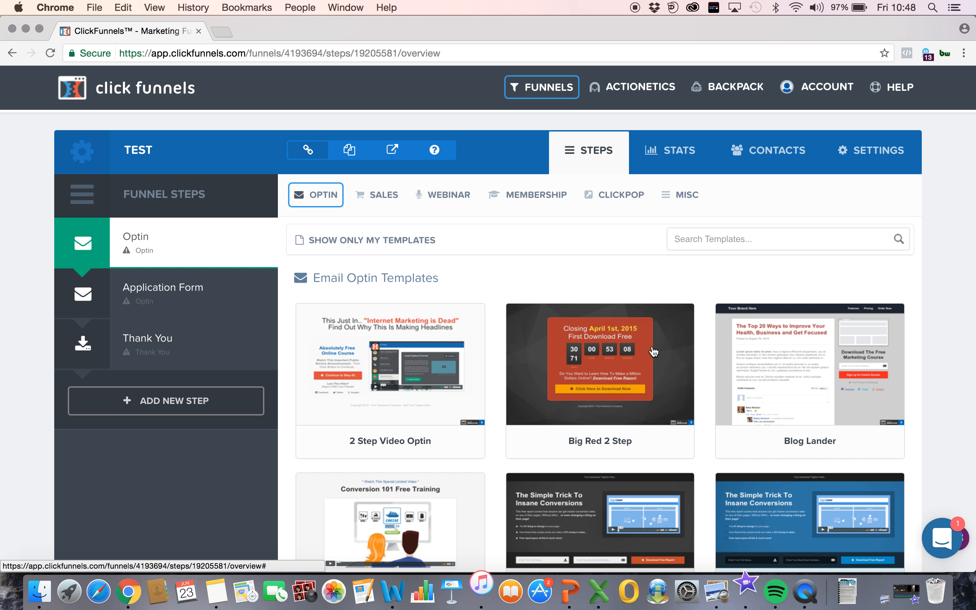
pyautogui.moveTo(741, 342)
pyautogui.scroll(-3, 741, 342)
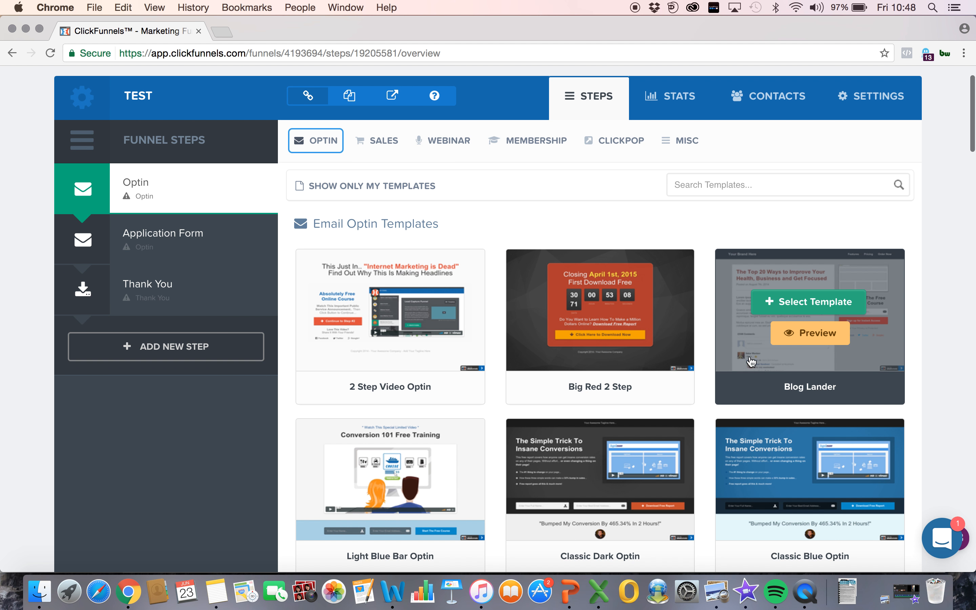
pyautogui.scroll(-1, 929, 193)
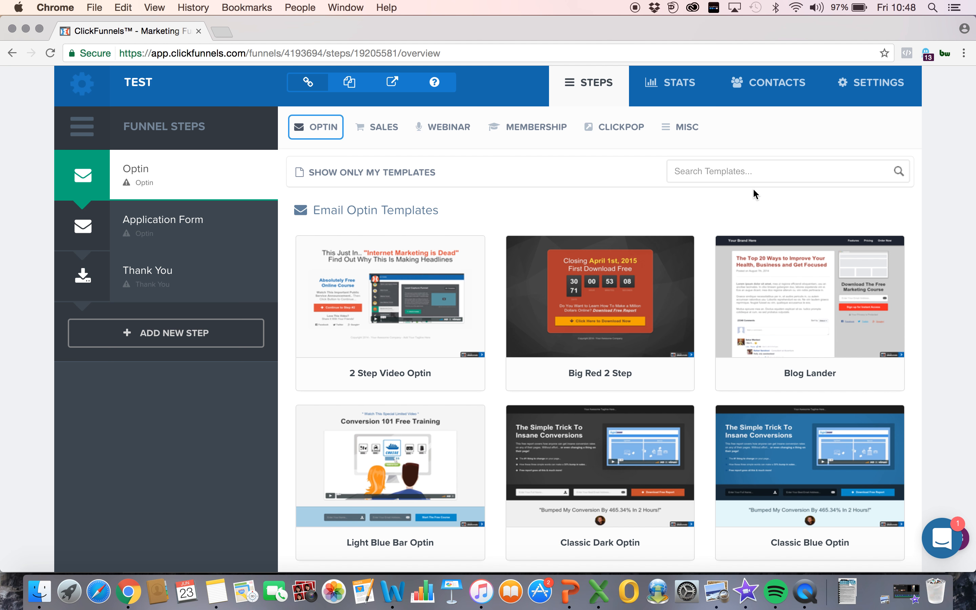
pyautogui.moveTo(314, 126)
pyautogui.scroll(-3, 495, 268)
pyautogui.scroll(2, 495, 267)
pyautogui.scroll(-2, 494, 265)
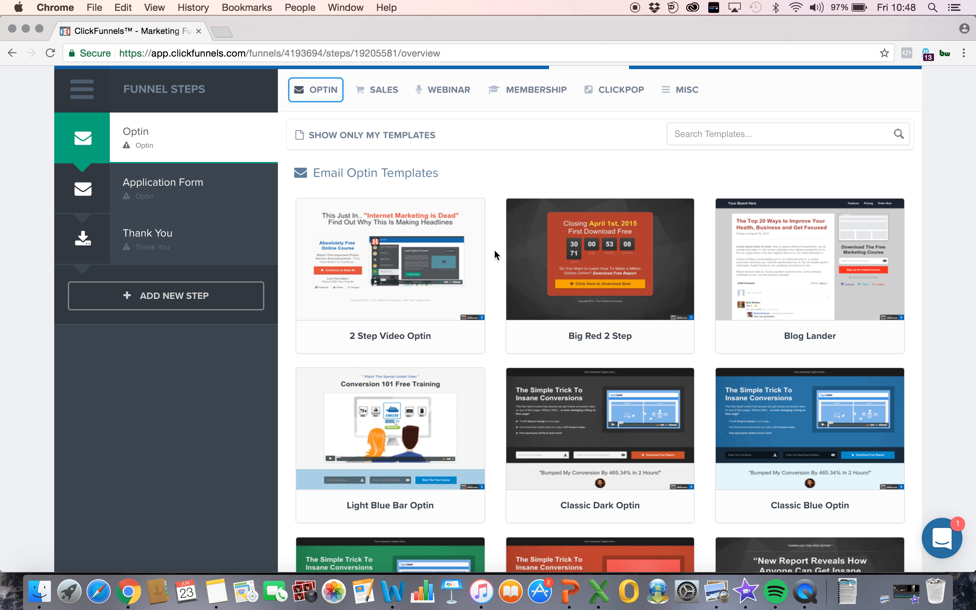
pyautogui.scroll(-10, 494, 253)
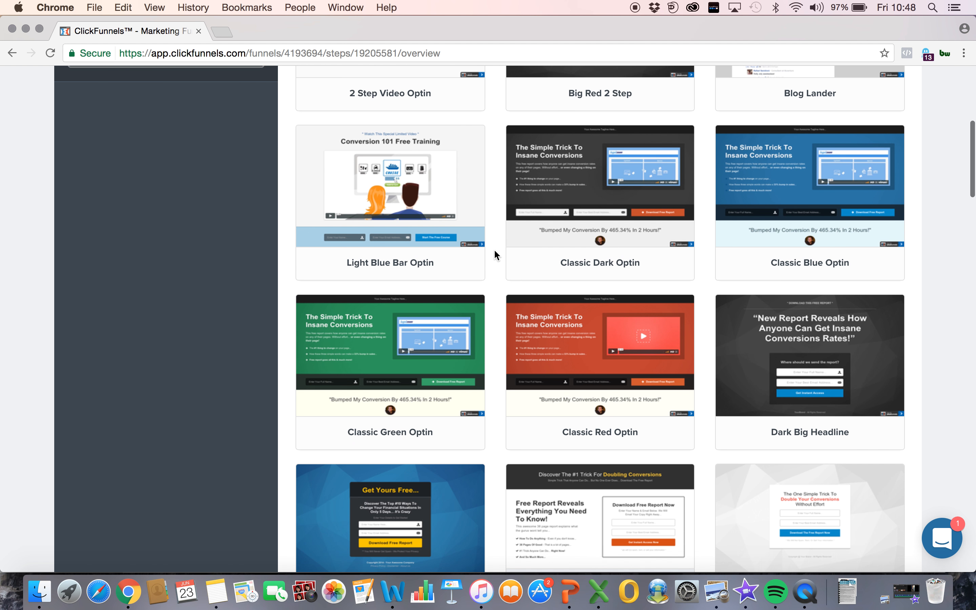
pyautogui.scroll(-6, 494, 254)
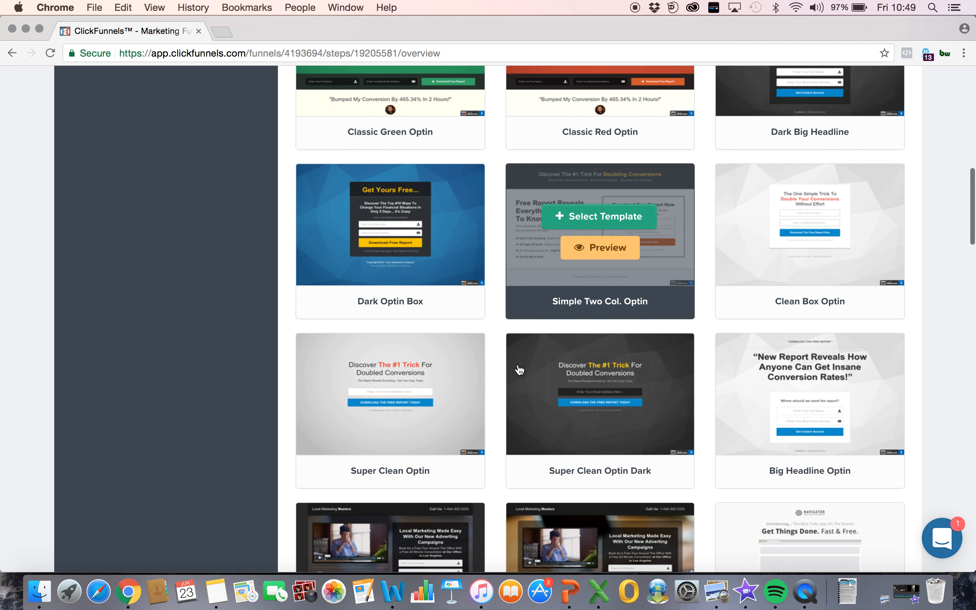
pyautogui.scroll(-12, 486, 499)
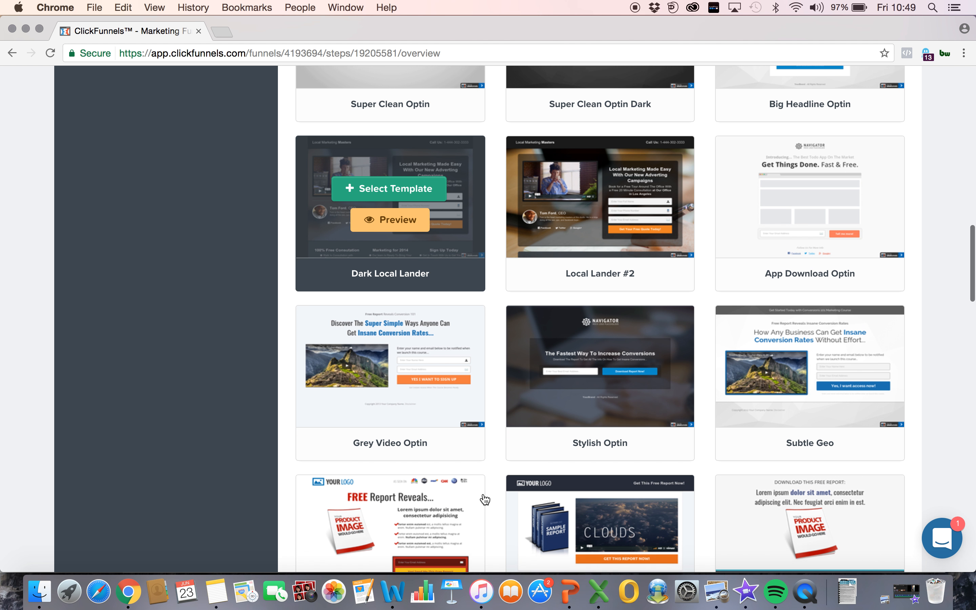
pyautogui.scroll(-5, 499, 467)
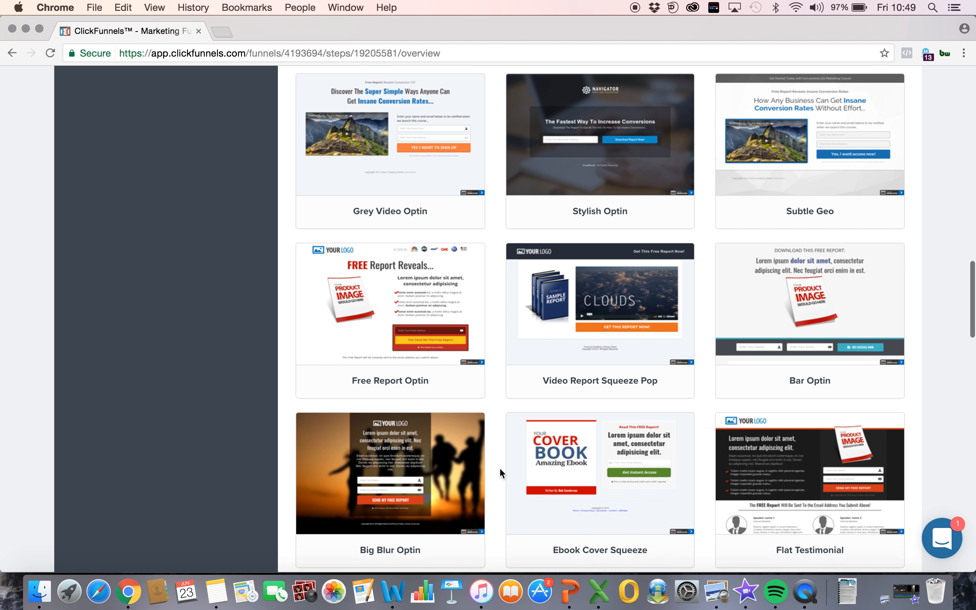
pyautogui.scroll(-5, 499, 467)
pyautogui.scroll(15, 499, 467)
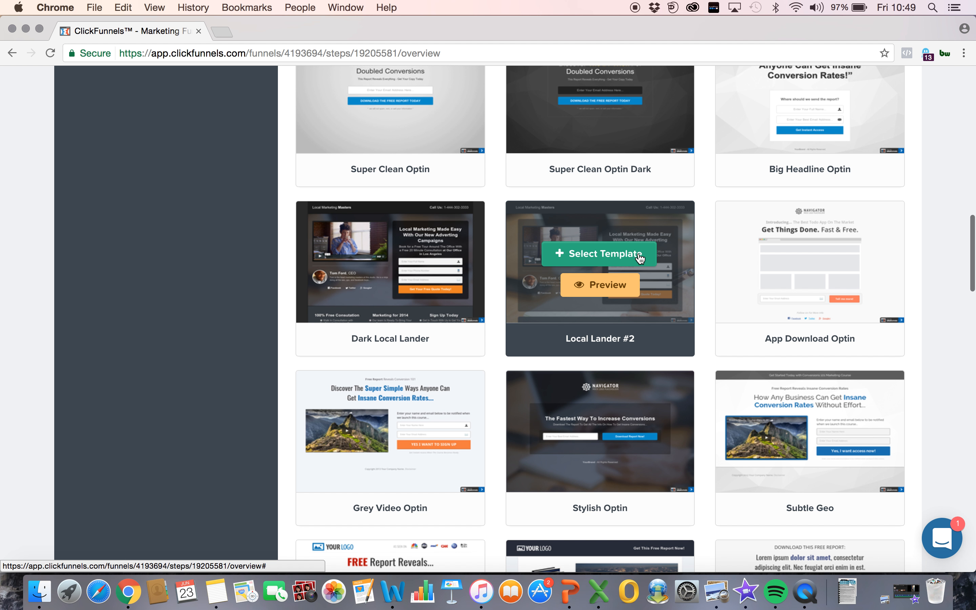
# Step: Preview the Local Lander #2 template and review its whole page, including the form and footer sections
pyautogui.click(608, 285)
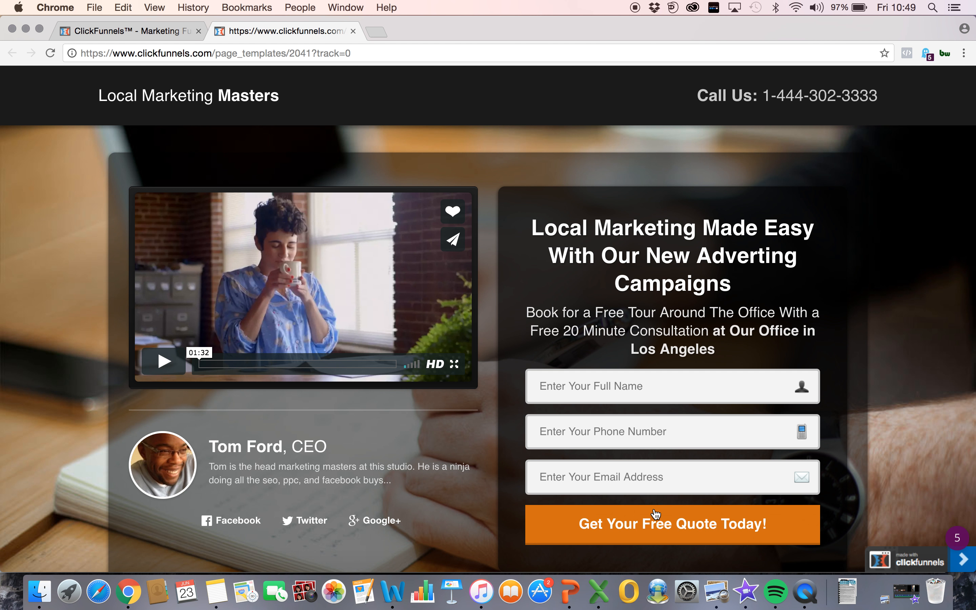
pyautogui.scroll(-5, 653, 521)
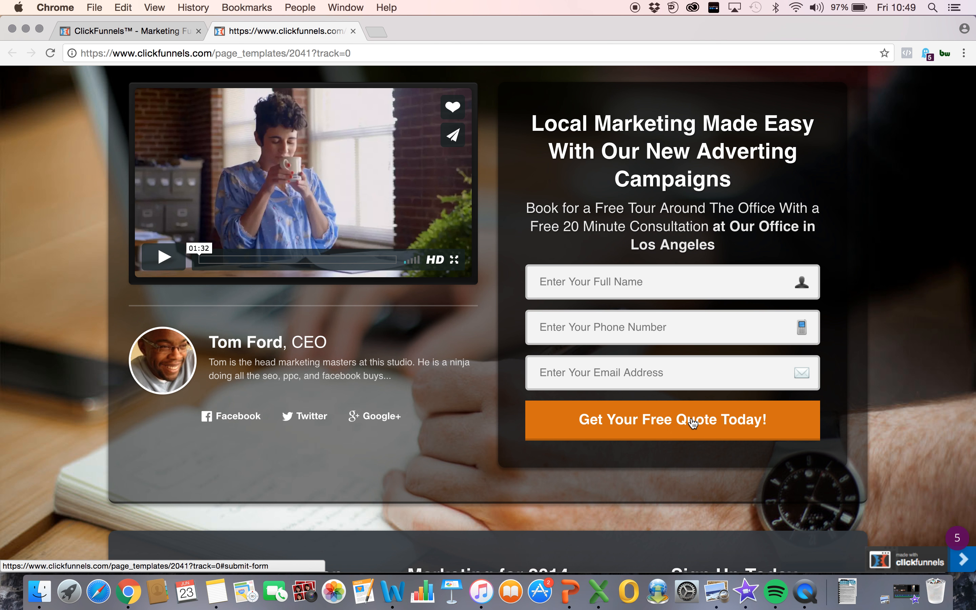
pyautogui.scroll(-6, 306, 211)
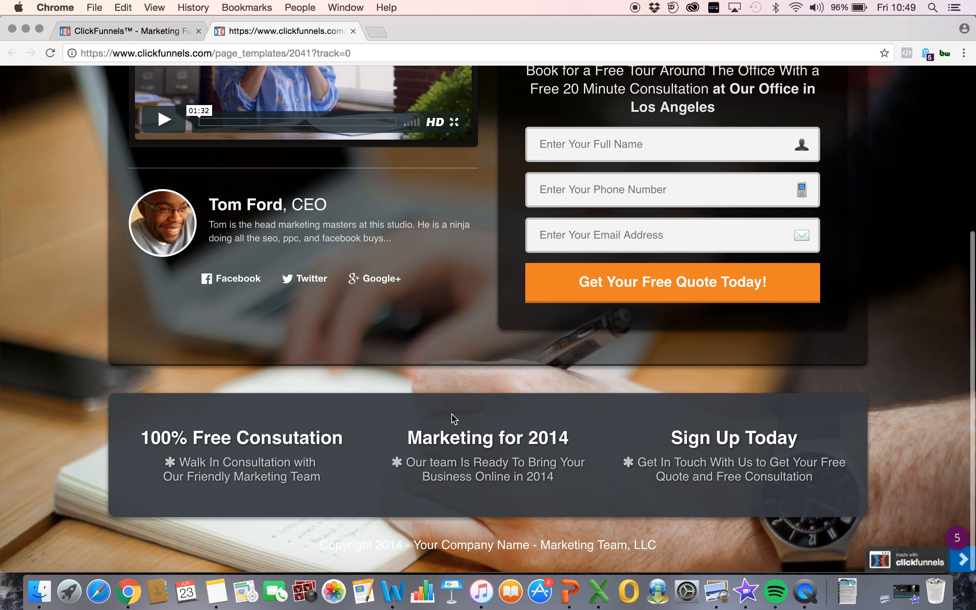
pyautogui.scroll(7, 451, 417)
pyautogui.click(353, 31)
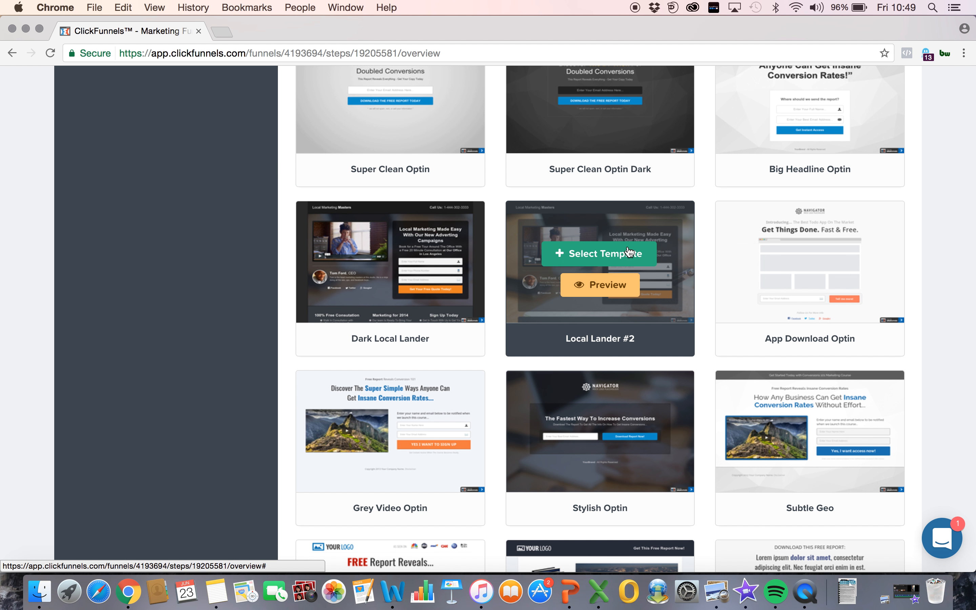
# Step: Apply the Local Lander #2 template to the Optin step and open its page for editing
pyautogui.click(629, 252)
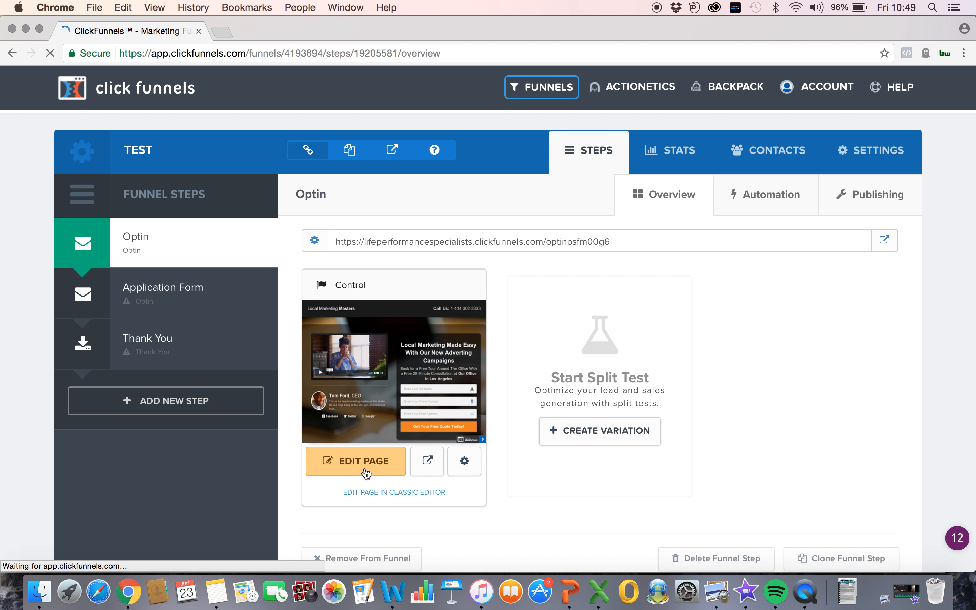
pyautogui.click(364, 470)
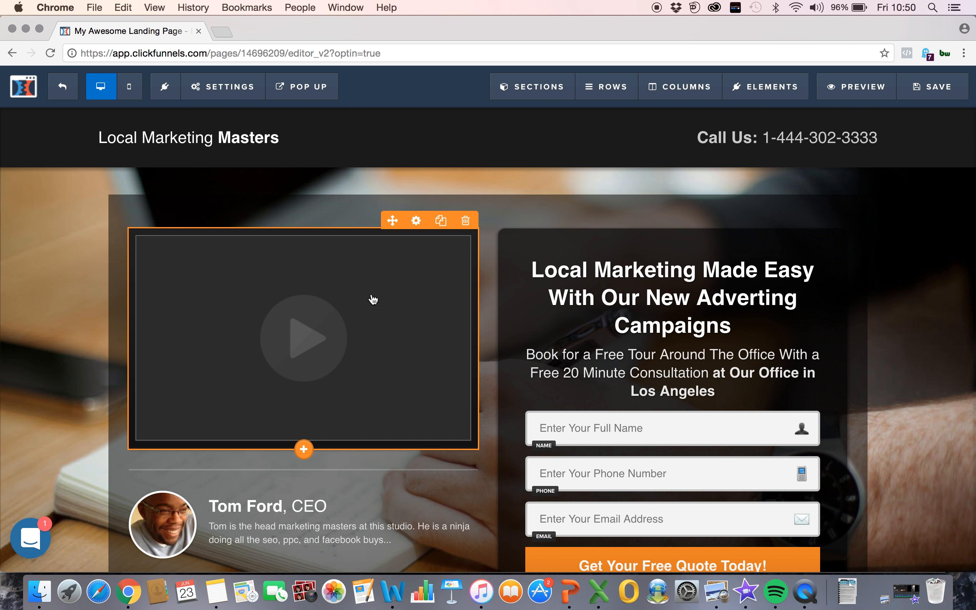
pyautogui.scroll(-5, 338, 359)
pyautogui.scroll(5, 337, 360)
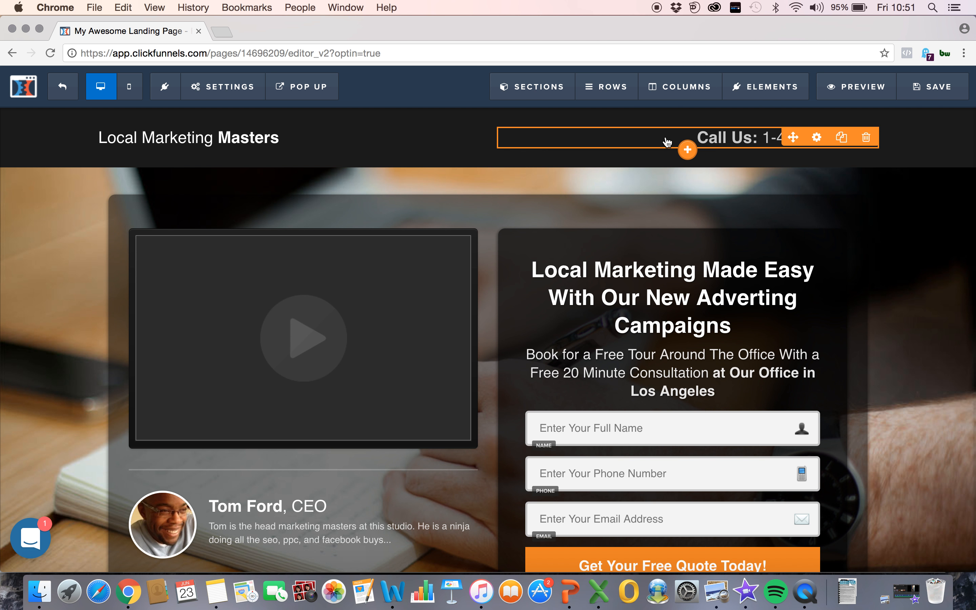
# Step: Replace the "Call Us" text in the page header with "call us now:" followed by a phone number
pyautogui.click(702, 138)
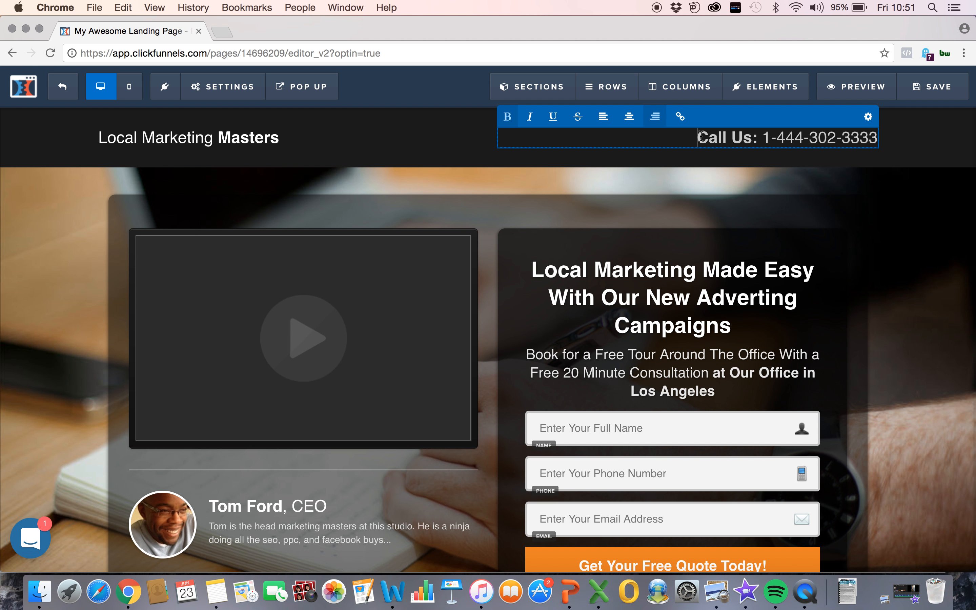
pyautogui.click(698, 158)
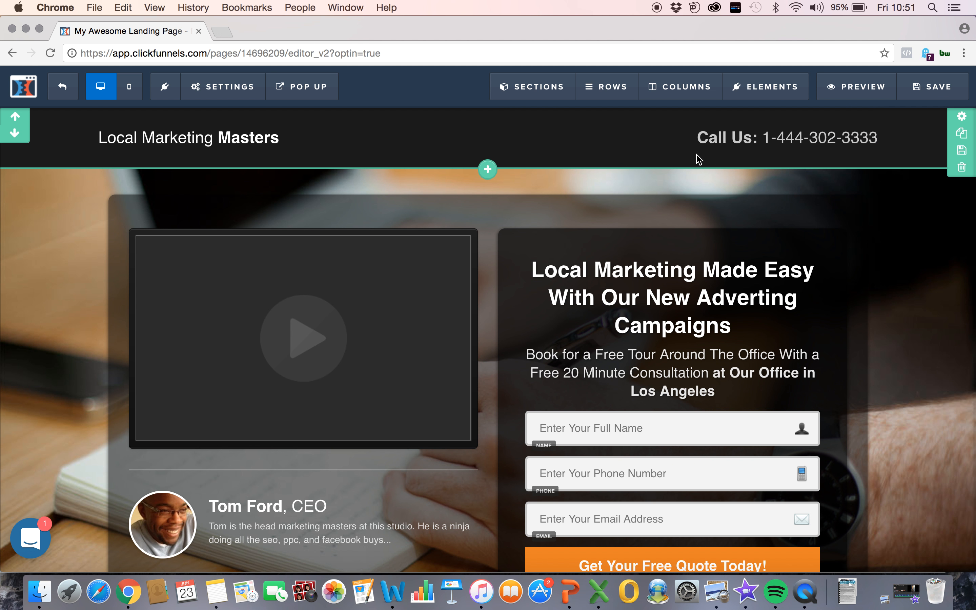
pyautogui.click(710, 140)
pyautogui.moveTo(708, 138); pyautogui.dragTo(876, 143)
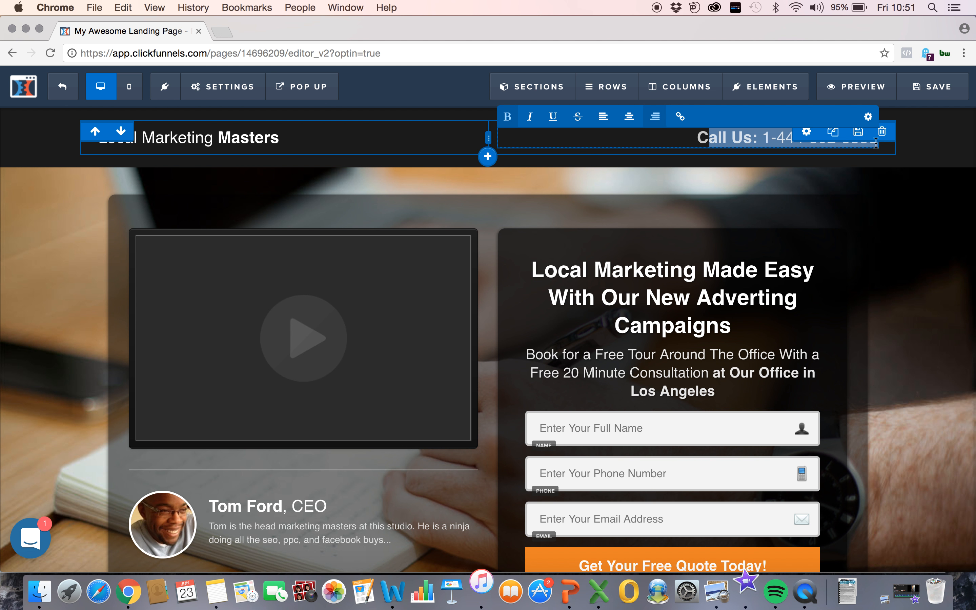
pyautogui.press('BackSpace')
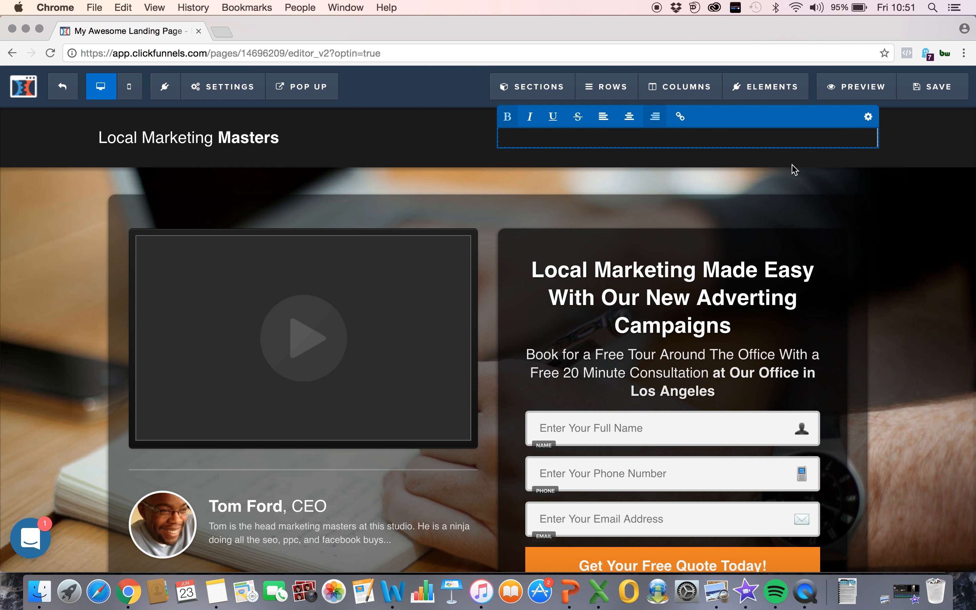
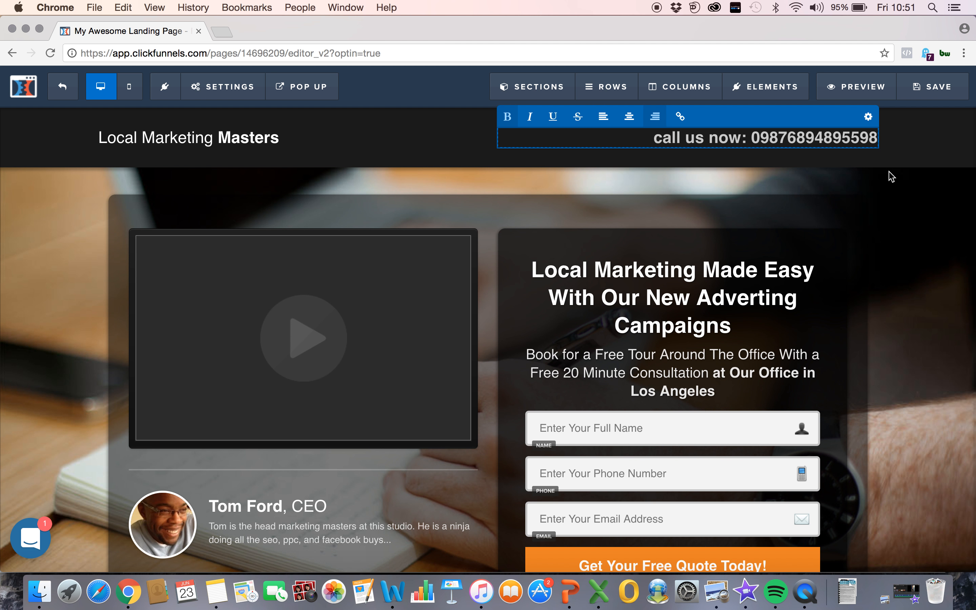
# Step: Try left alignment on the header's "call us now" line, and settle on centered alignment
pyautogui.tripleClick(666, 138)
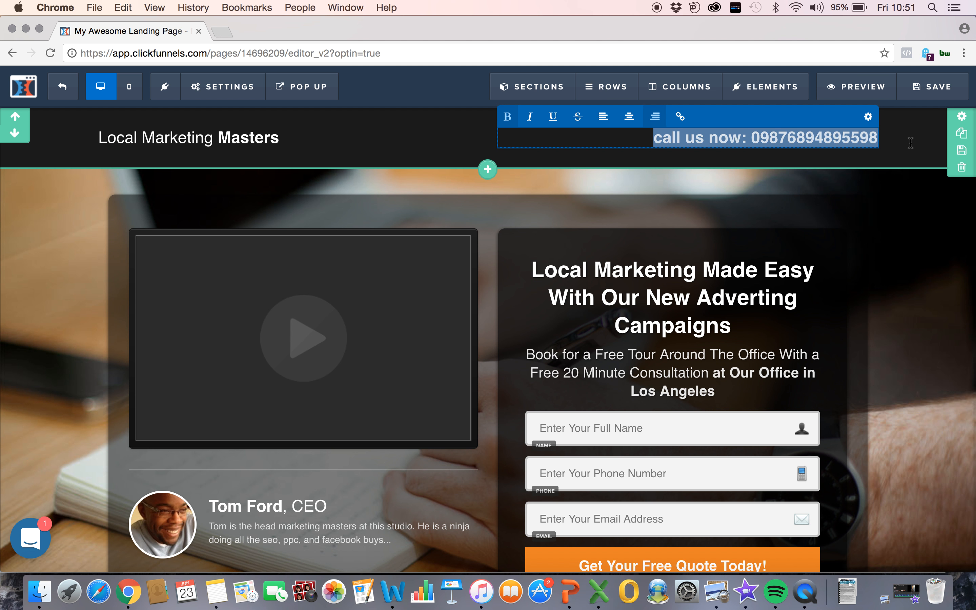
pyautogui.click(675, 136)
pyautogui.click(599, 118)
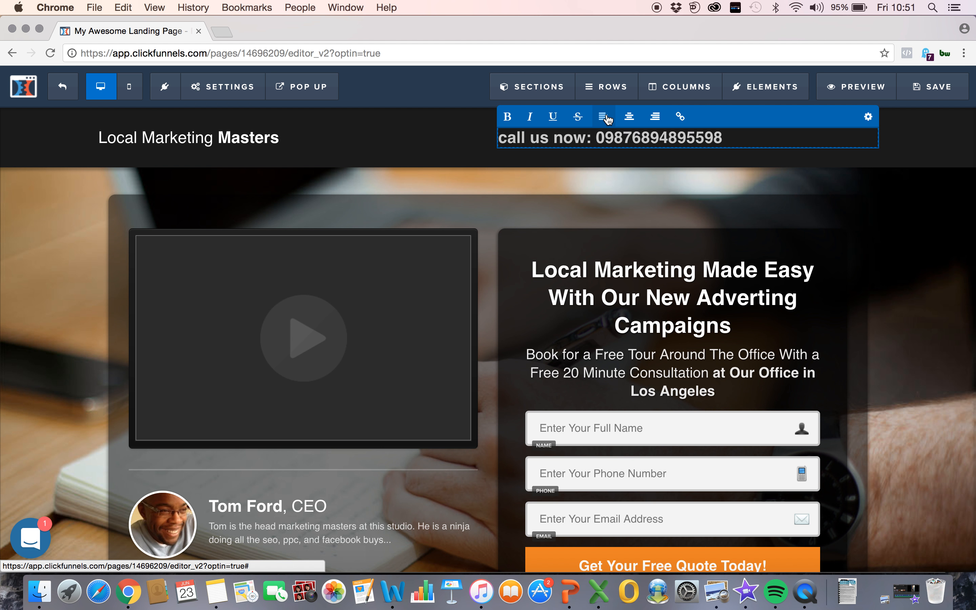
pyautogui.click(628, 117)
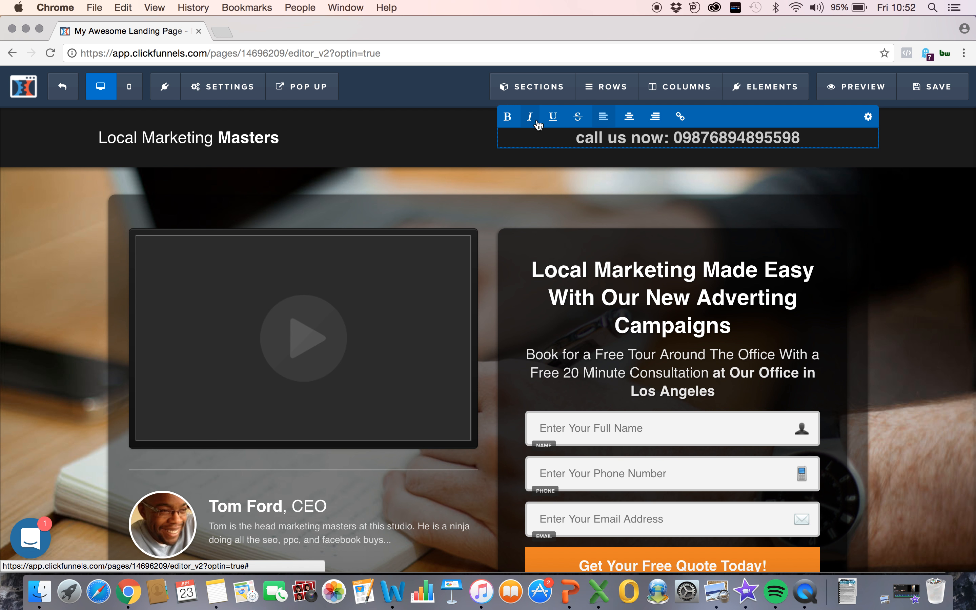
# Step: Italicize the whole "call us now" line in the page header, keeping it bold
pyautogui.click(827, 163)
pyautogui.moveTo(794, 139)
pyautogui.mouseDown()
pyautogui.moveTo(573, 142)
pyautogui.moveTo(826, 142)
pyautogui.moveTo(784, 139)
pyautogui.moveTo(800, 140)
pyautogui.mouseUp()
pyautogui.click(589, 142)
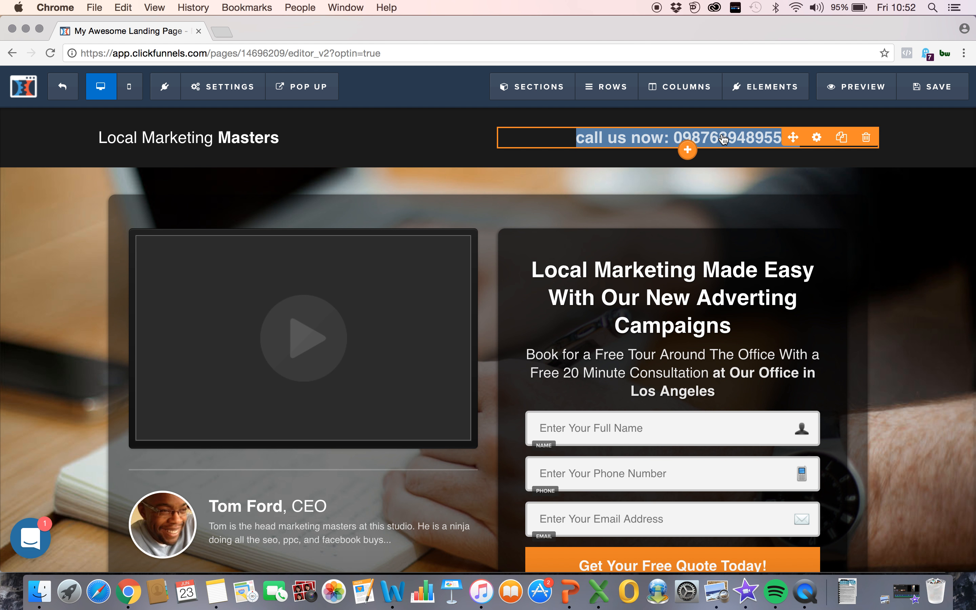
pyautogui.click(531, 121)
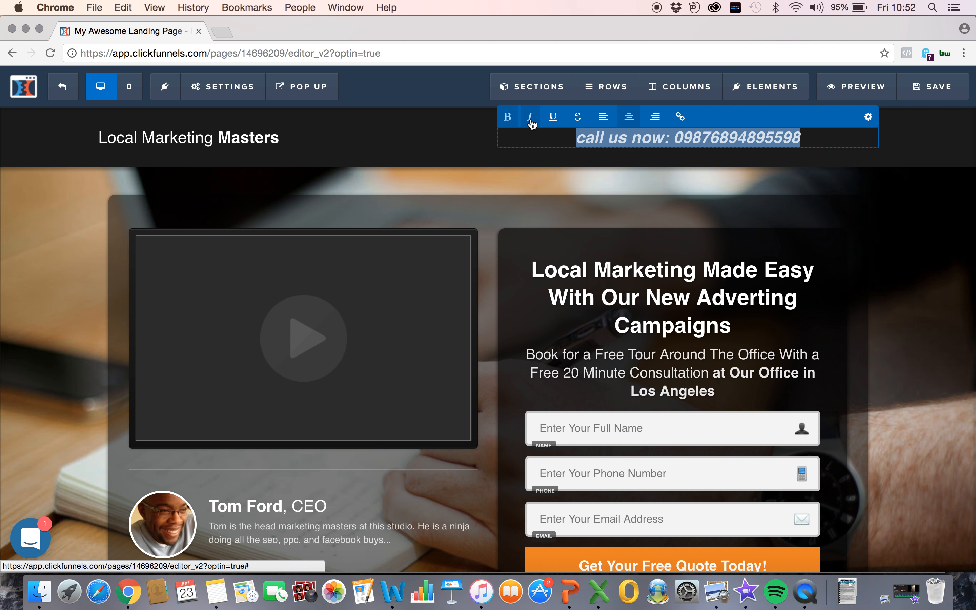
pyautogui.click(509, 118)
pyautogui.click(509, 118)
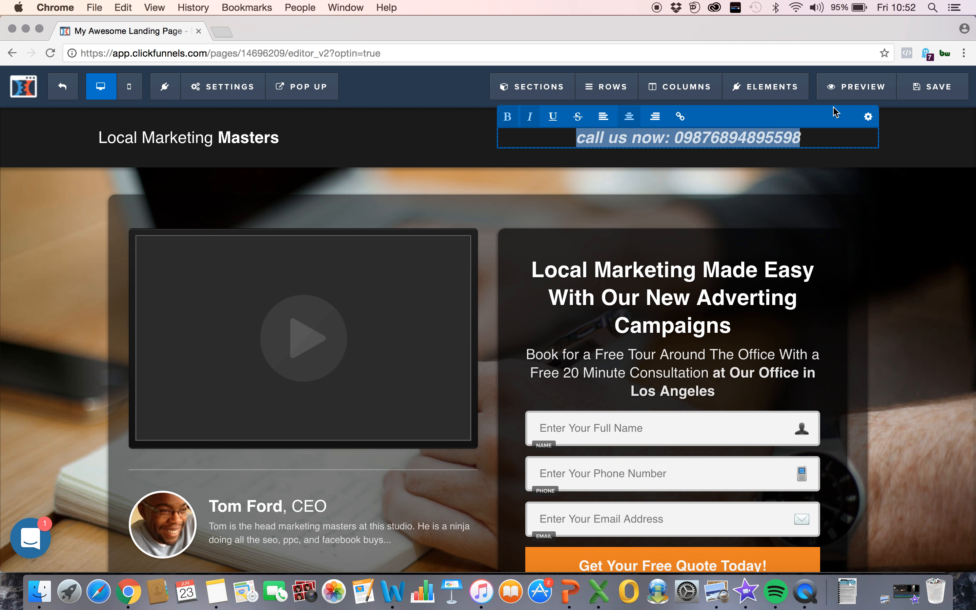
# Step: Set the header's "call us now" line to the Patua One font at size 16
pyautogui.click(869, 118)
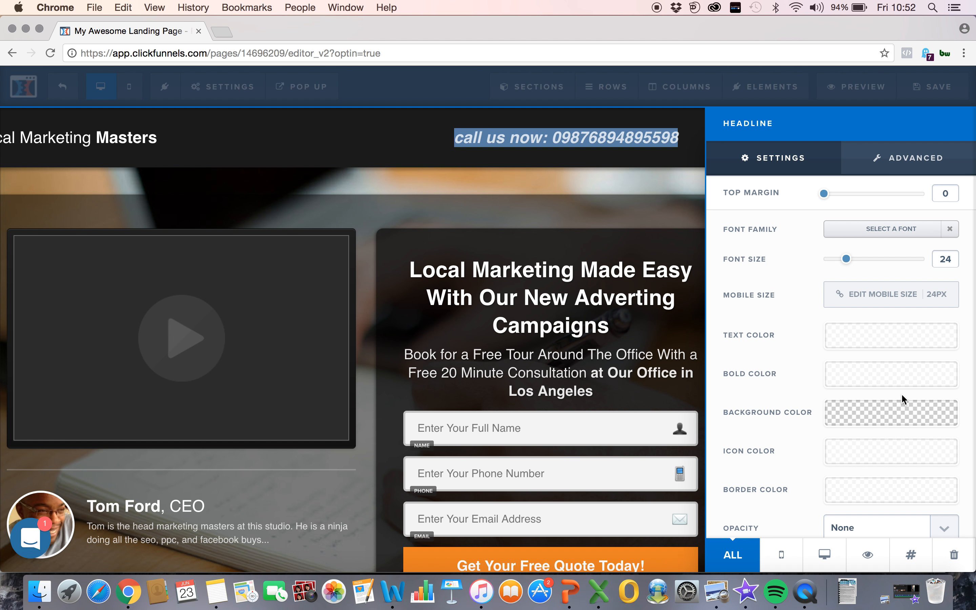
pyautogui.click(869, 230)
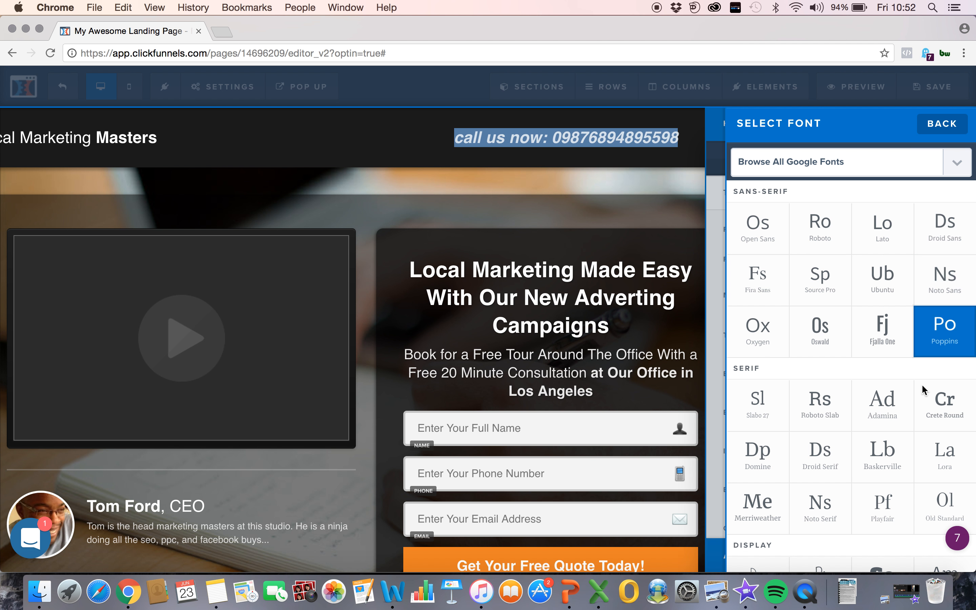
pyautogui.scroll(-10, 882, 431)
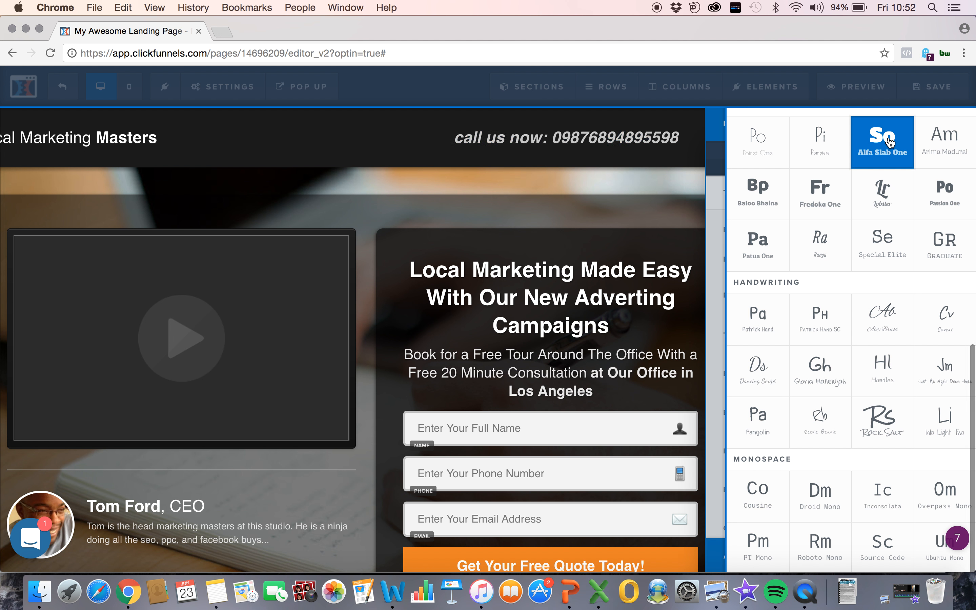
pyautogui.click(889, 142)
pyautogui.click(849, 233)
pyautogui.click(756, 241)
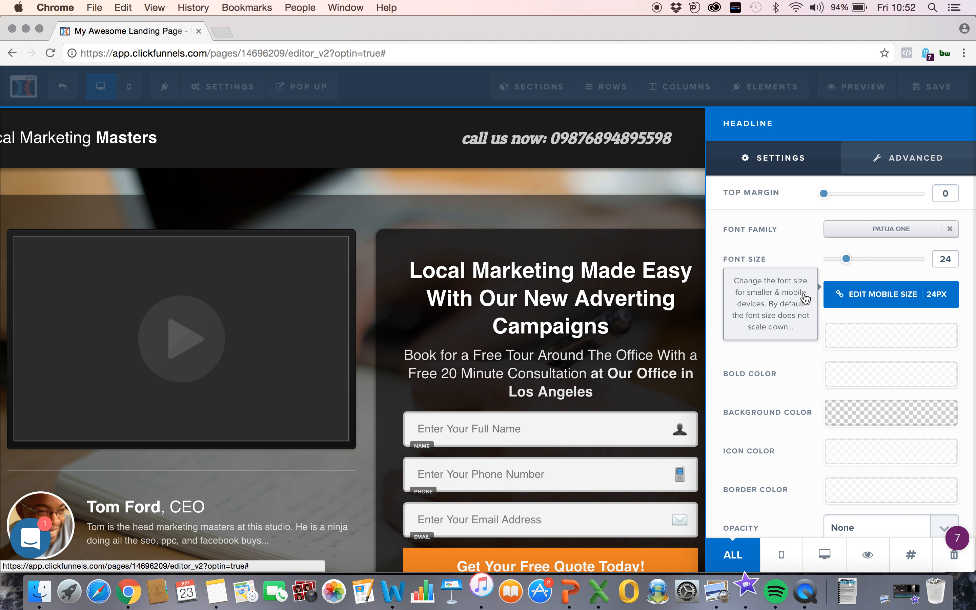
pyautogui.moveTo(847, 259)
pyautogui.mouseDown()
pyautogui.moveTo(884, 260)
pyautogui.moveTo(833, 260)
pyautogui.mouseUp()
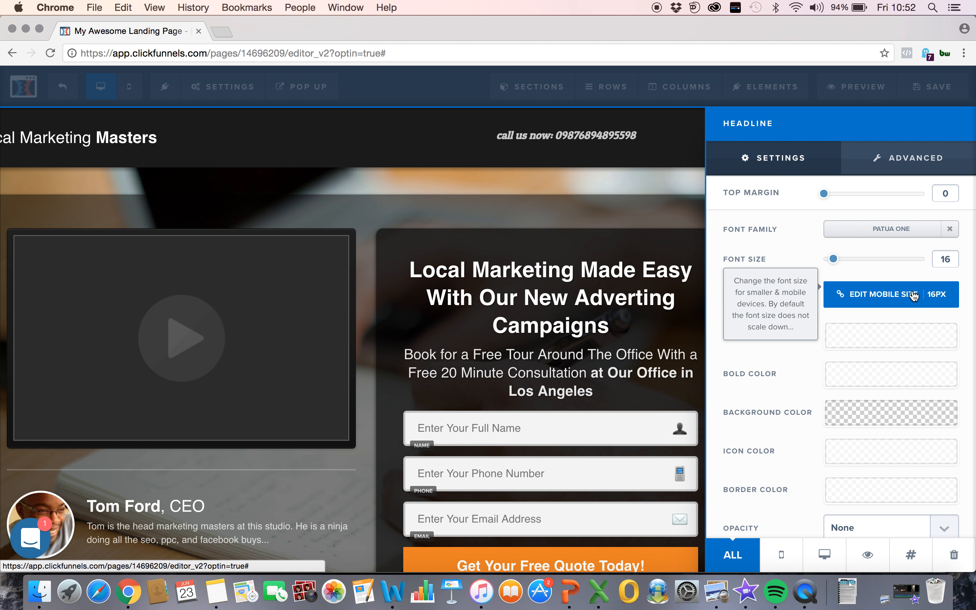
pyautogui.click(628, 142)
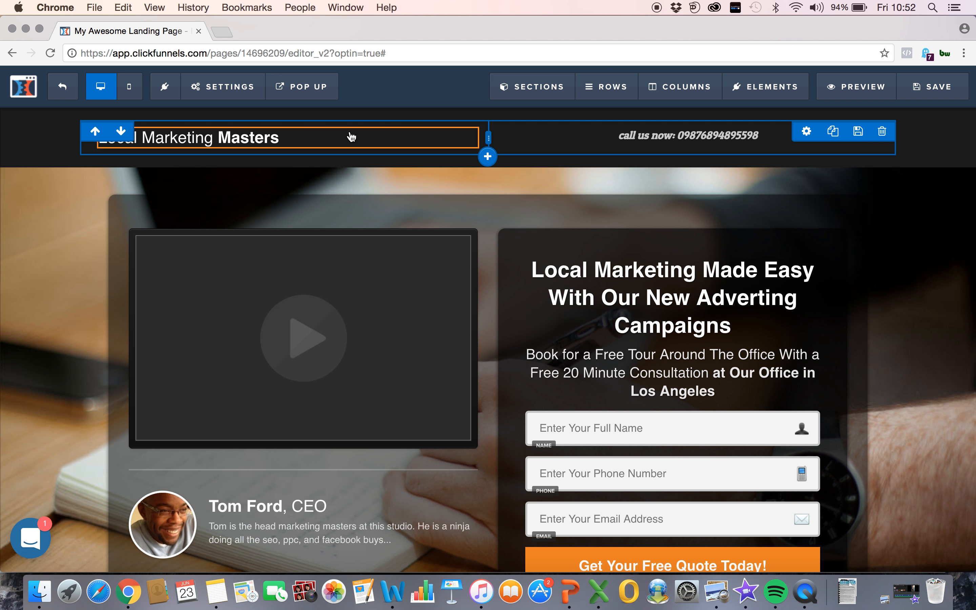
# Step: Review the page's mobile layout down to the footer, compare it with the desktop layout, and return to the desktop view
pyautogui.click(129, 88)
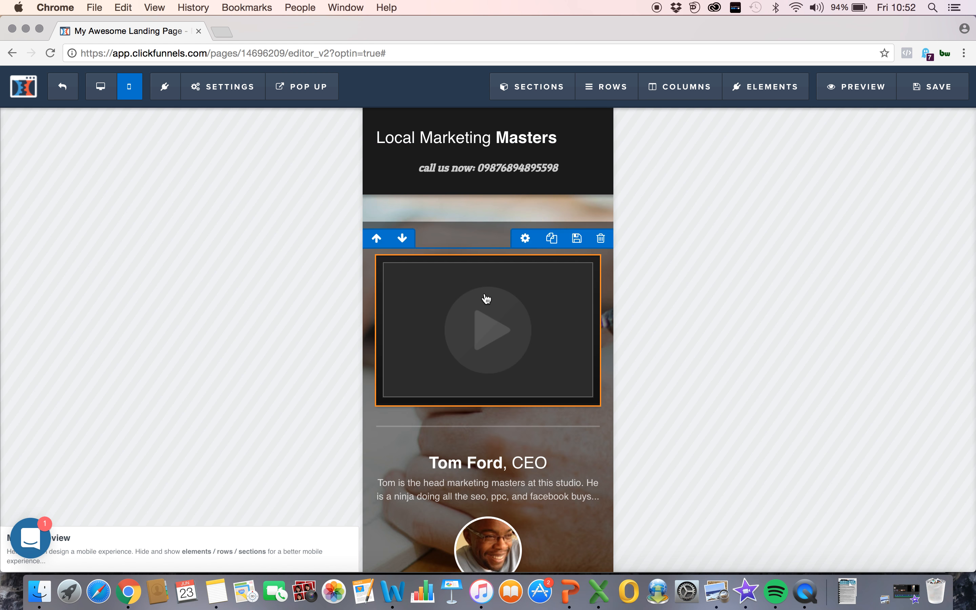
pyautogui.scroll(-10, 486, 294)
pyautogui.scroll(-5, 487, 299)
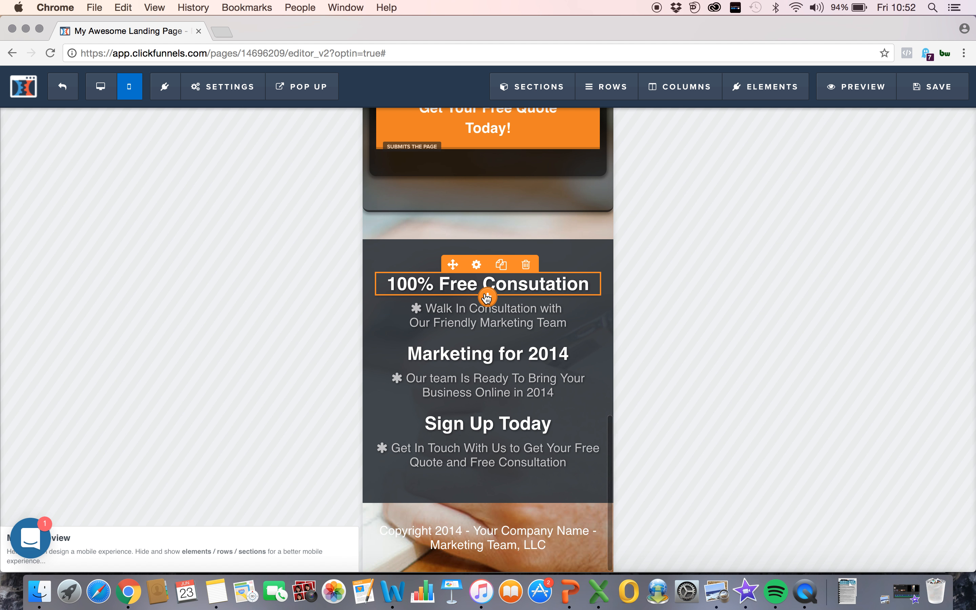
pyautogui.scroll(15, 486, 294)
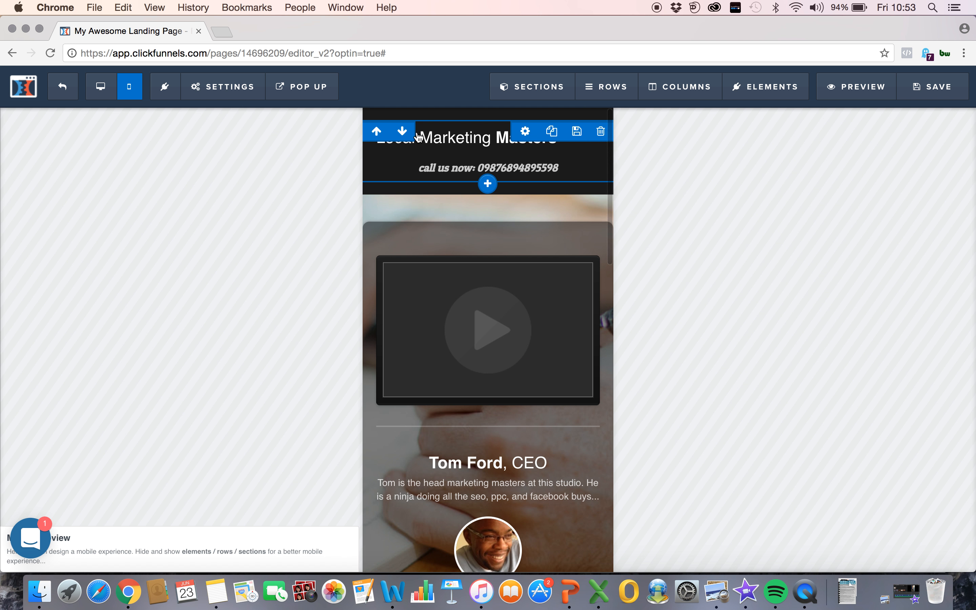
pyautogui.click(108, 88)
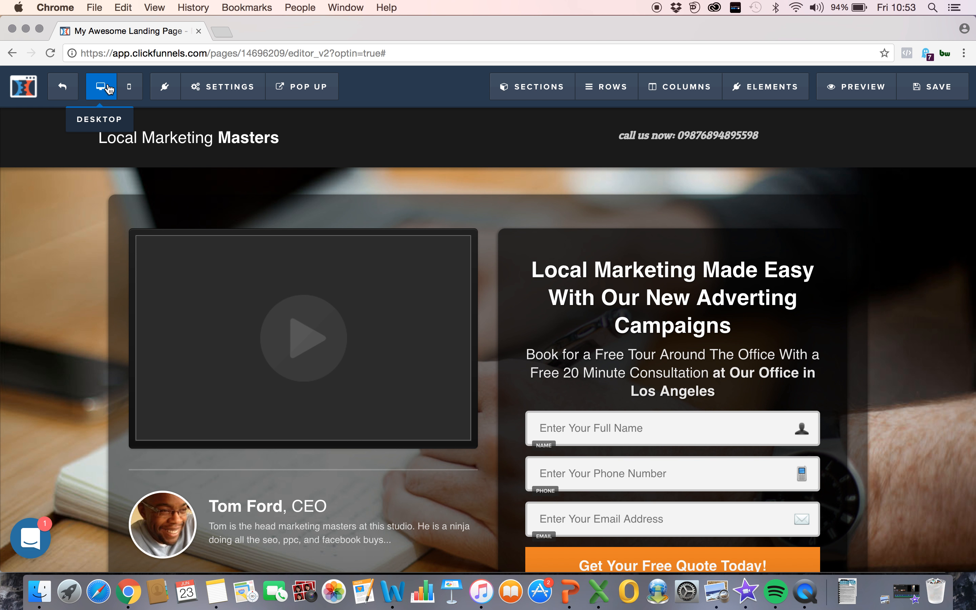
pyautogui.click(129, 92)
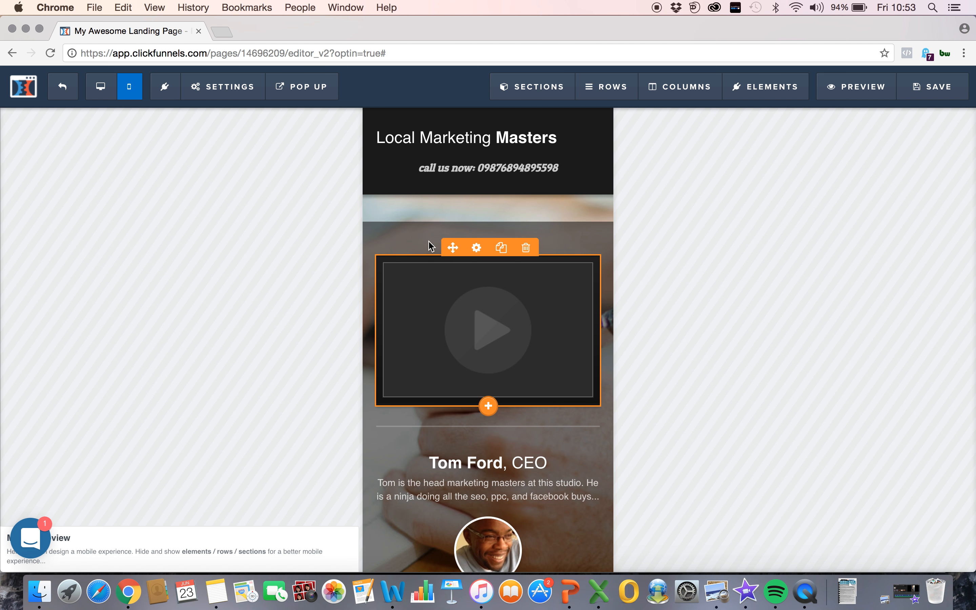
pyautogui.click(102, 89)
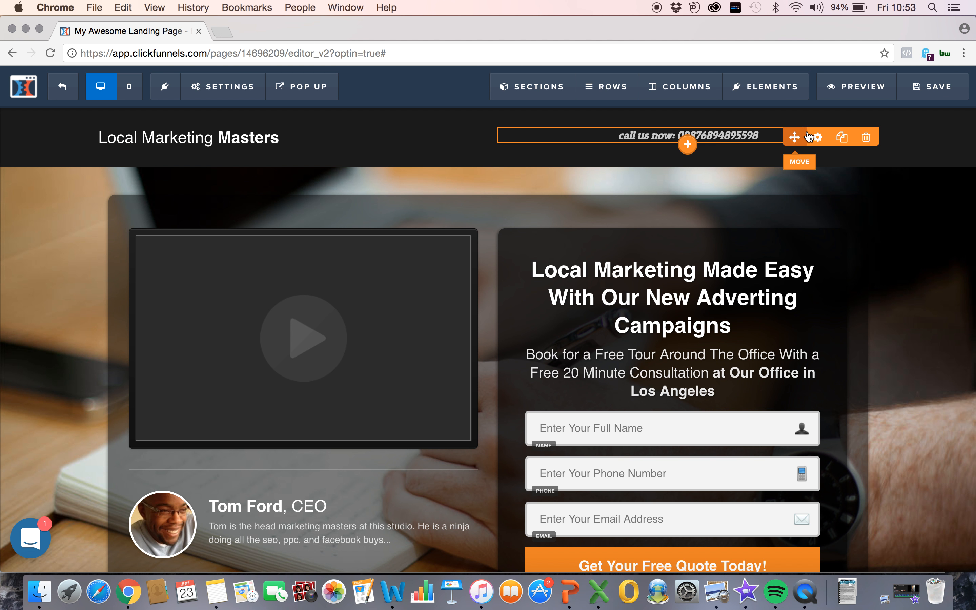
# Step: Try dark grey #474747 as the text color of the header's "call us now" line, and settle on white #ffffff
pyautogui.click(817, 136)
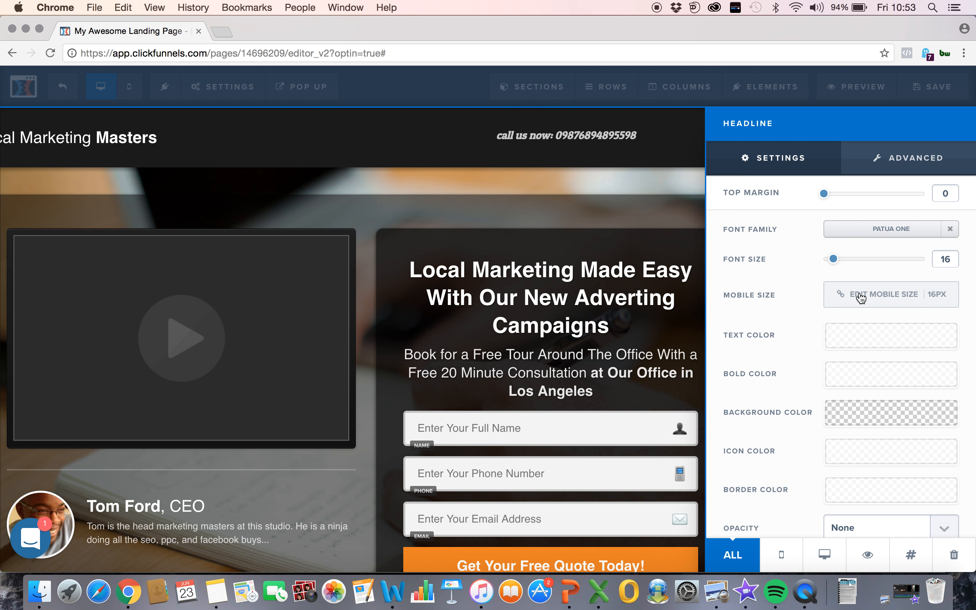
pyautogui.click(855, 341)
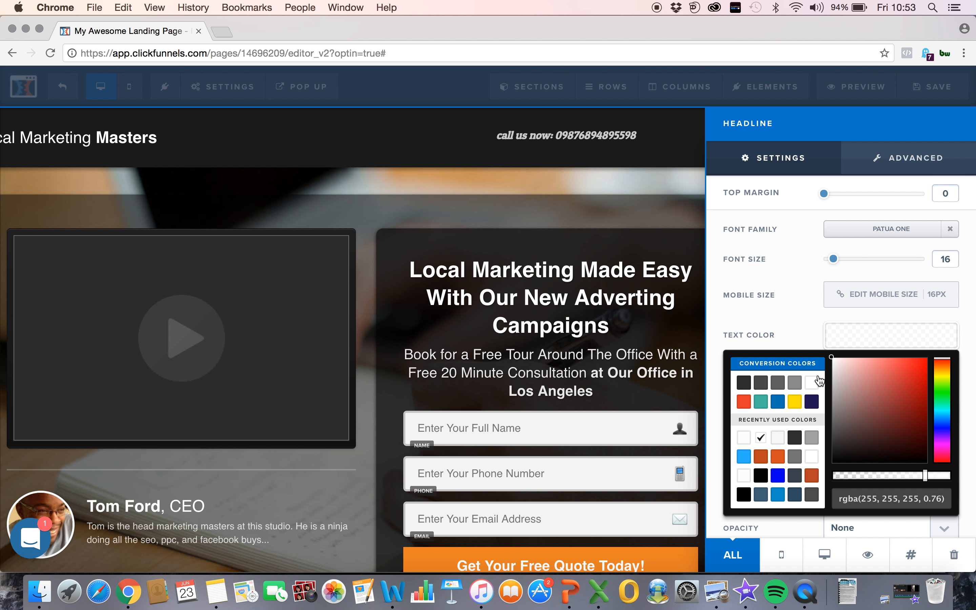
pyautogui.click(744, 384)
pyautogui.click(760, 382)
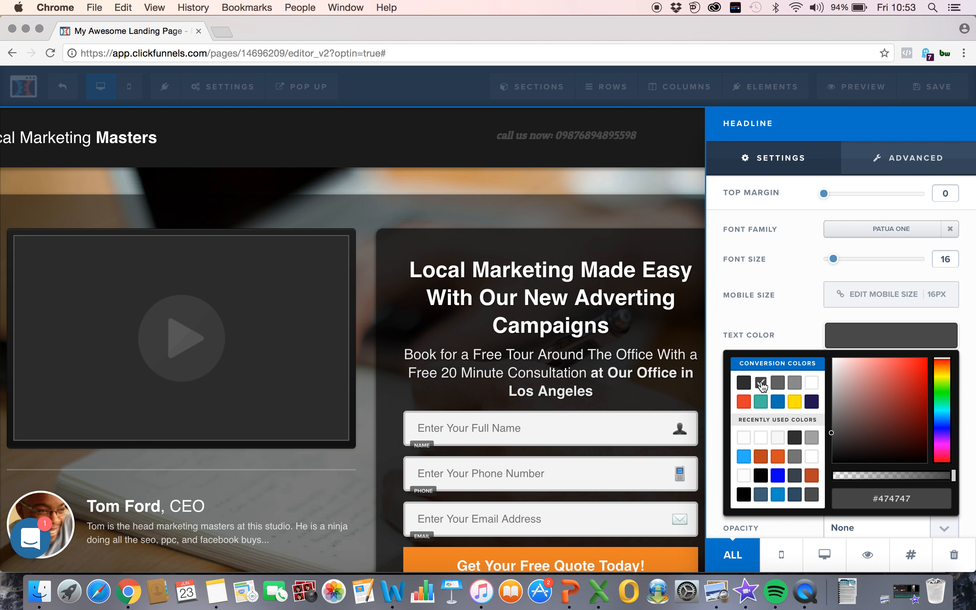
pyautogui.click(812, 383)
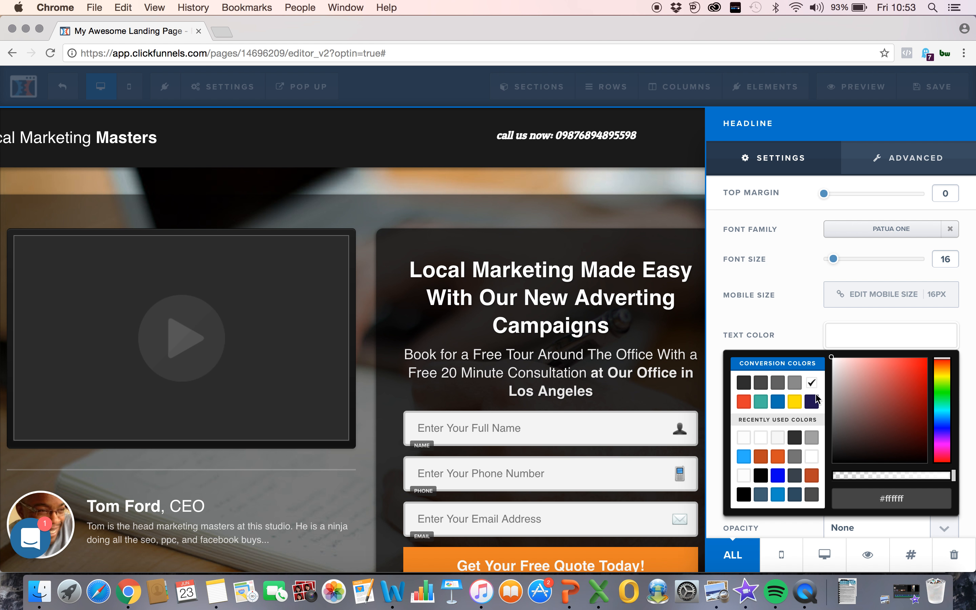
pyautogui.moveTo(955, 480)
pyautogui.mouseDown()
pyautogui.moveTo(831, 480)
pyautogui.moveTo(959, 484)
pyautogui.mouseUp()
pyautogui.click(786, 332)
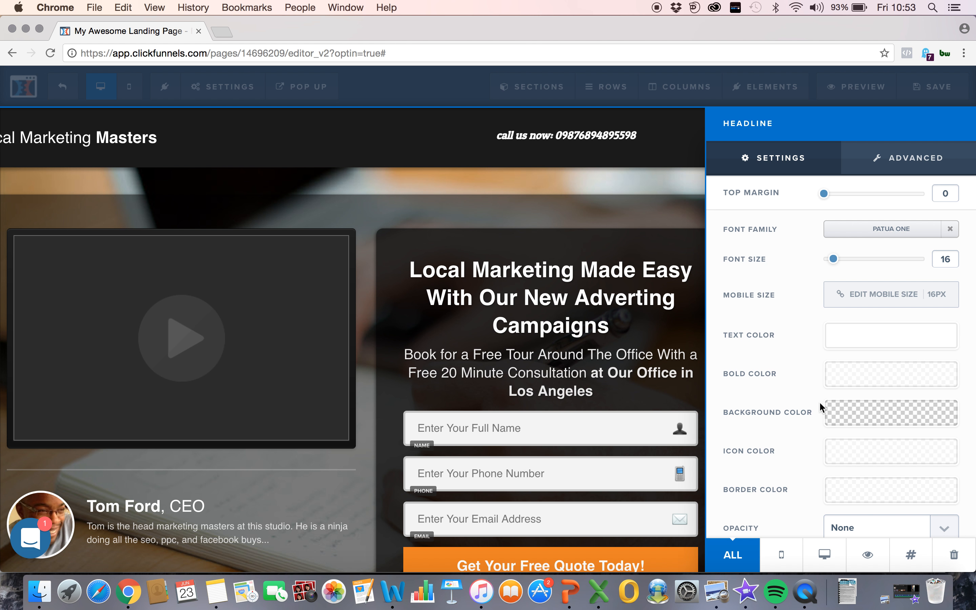
# Step: Try background color #b84325 behind the header's "call us now" line
pyautogui.click(858, 413)
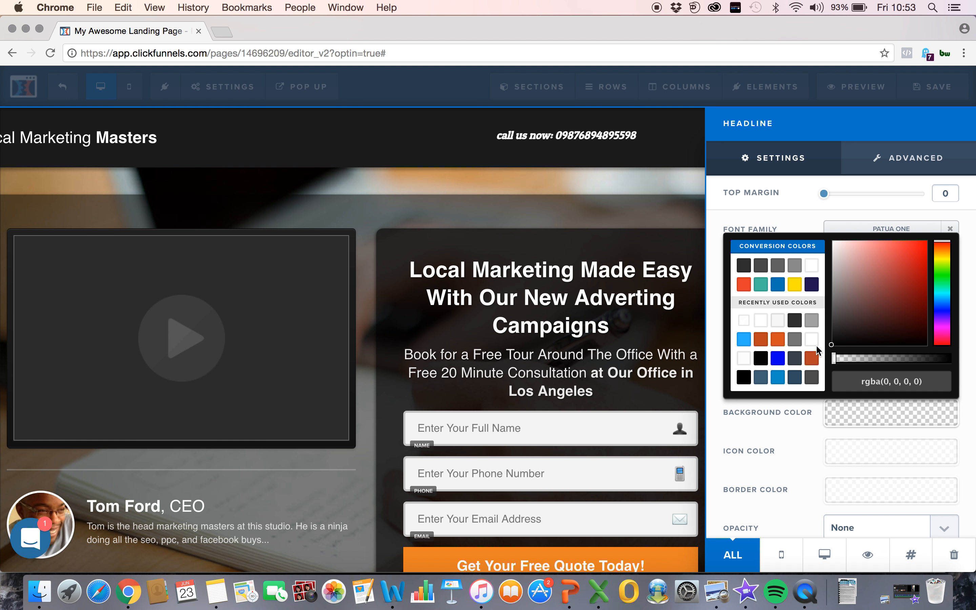
pyautogui.click(811, 359)
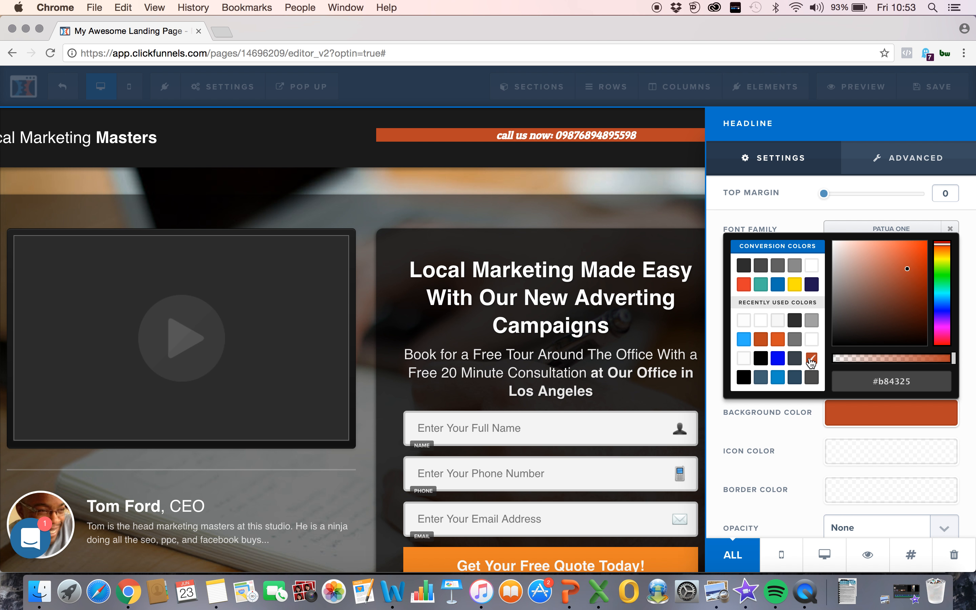
pyautogui.click(630, 148)
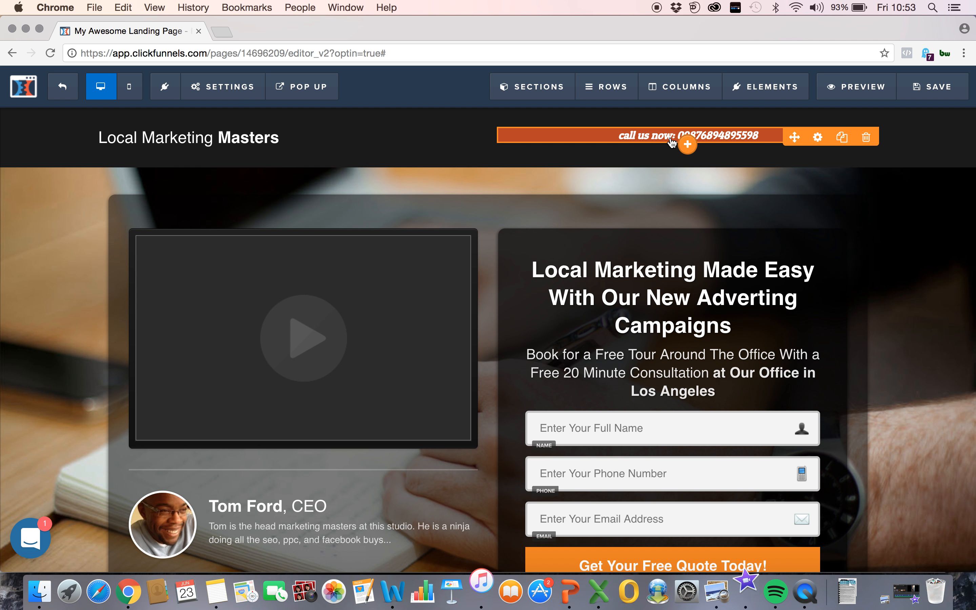
# Step: Make the background color of the header's "call us now" line fully transparent with an alpha of 0
pyautogui.click(815, 138)
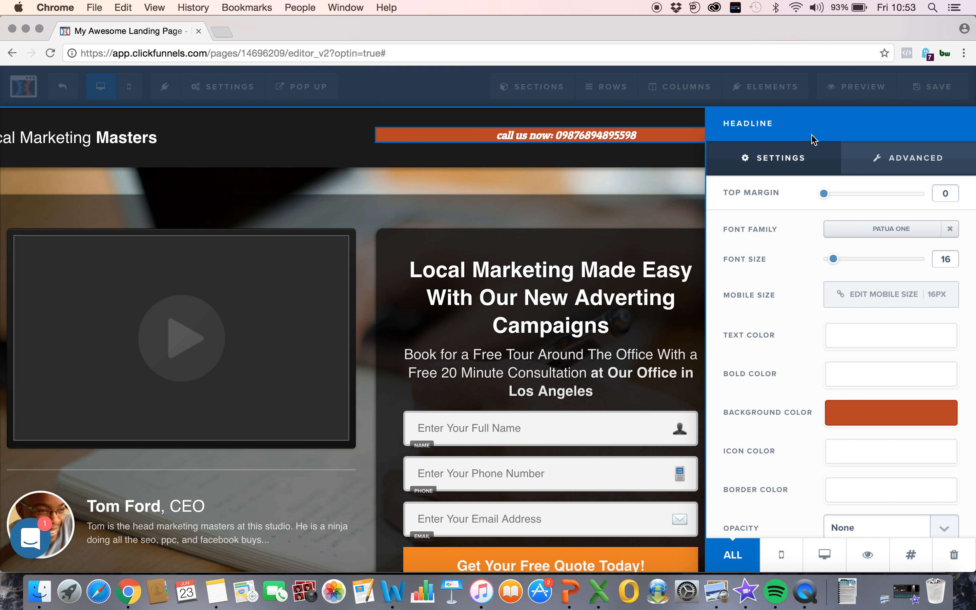
pyautogui.click(884, 423)
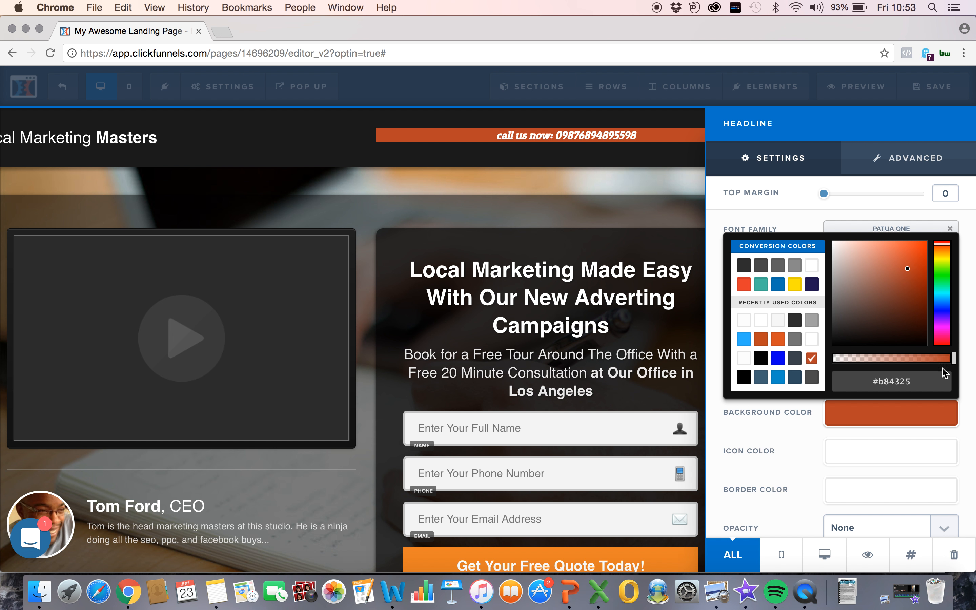
pyautogui.moveTo(952, 359); pyautogui.dragTo(825, 367)
pyautogui.moveTo(825, 363); pyautogui.dragTo(802, 361)
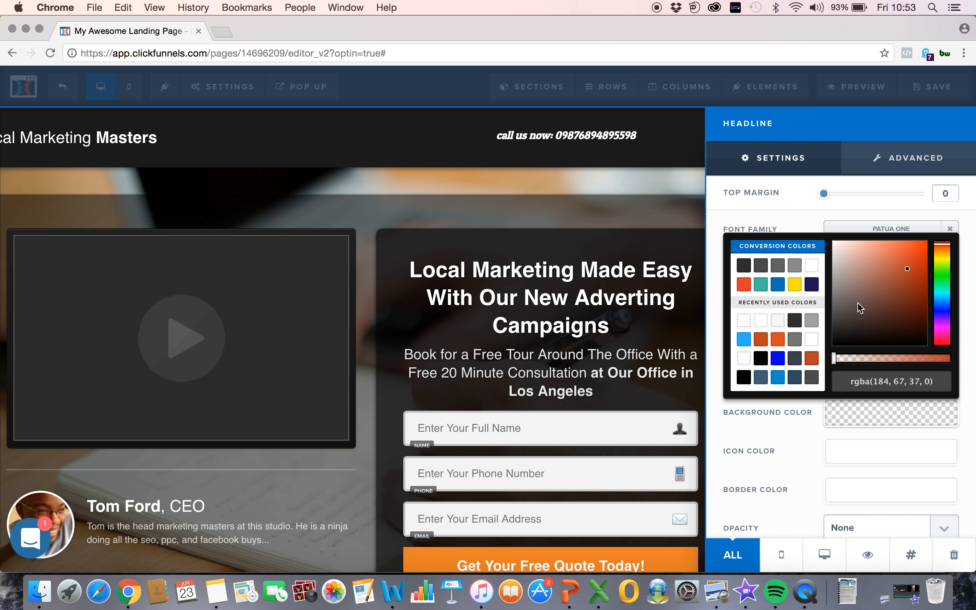
pyautogui.click(584, 157)
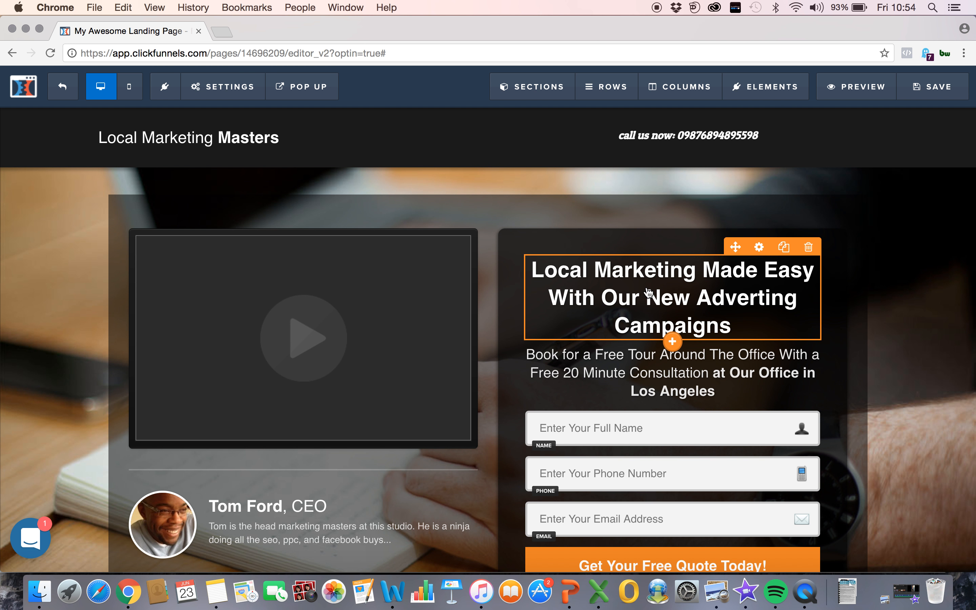
pyautogui.click(692, 308)
pyautogui.click(753, 211)
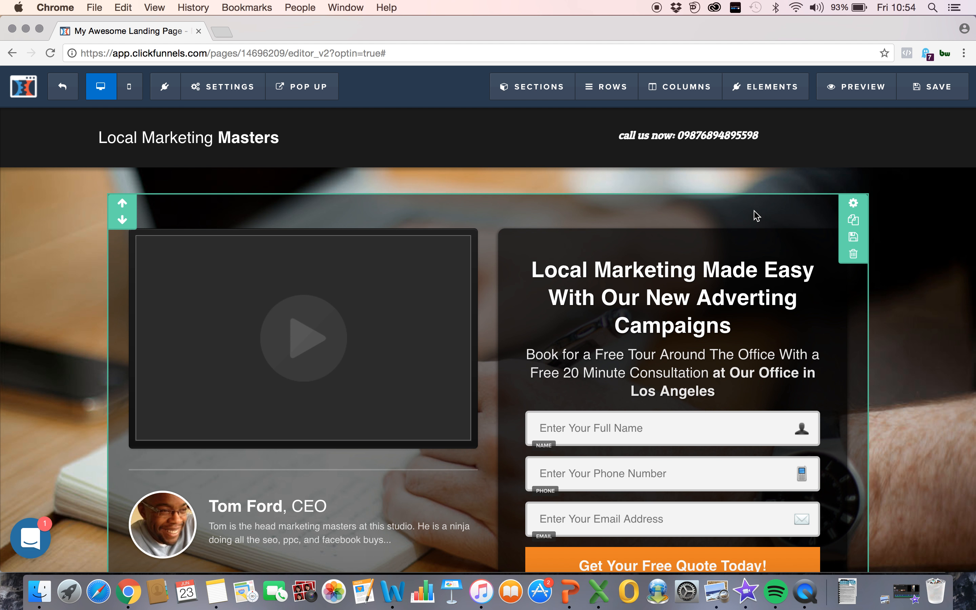
pyautogui.click(758, 247)
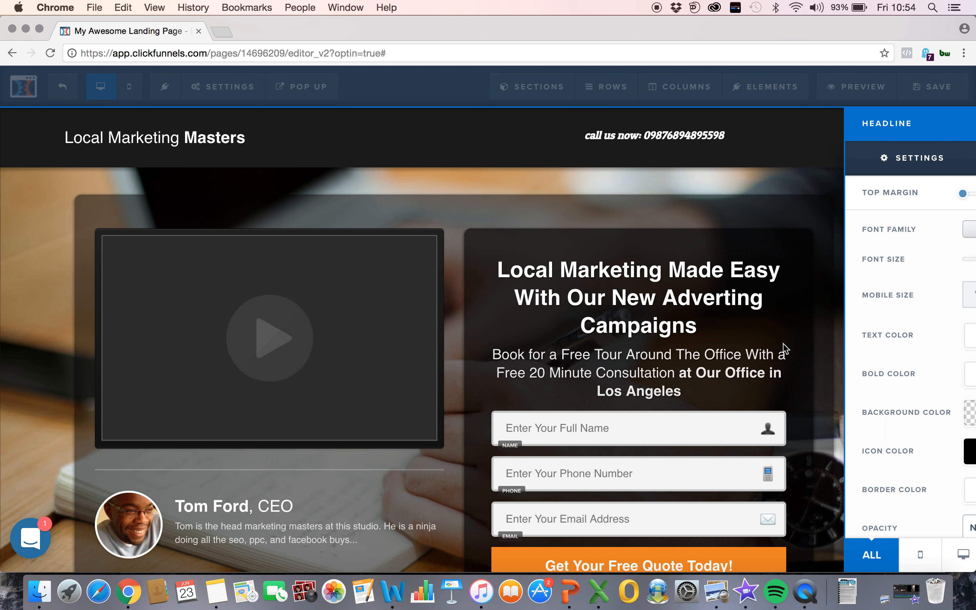
pyautogui.moveTo(862, 263)
pyautogui.mouseDown()
pyautogui.moveTo(889, 261)
pyautogui.moveTo(836, 264)
pyautogui.moveTo(861, 262)
pyautogui.mouseUp()
pyautogui.click(564, 313)
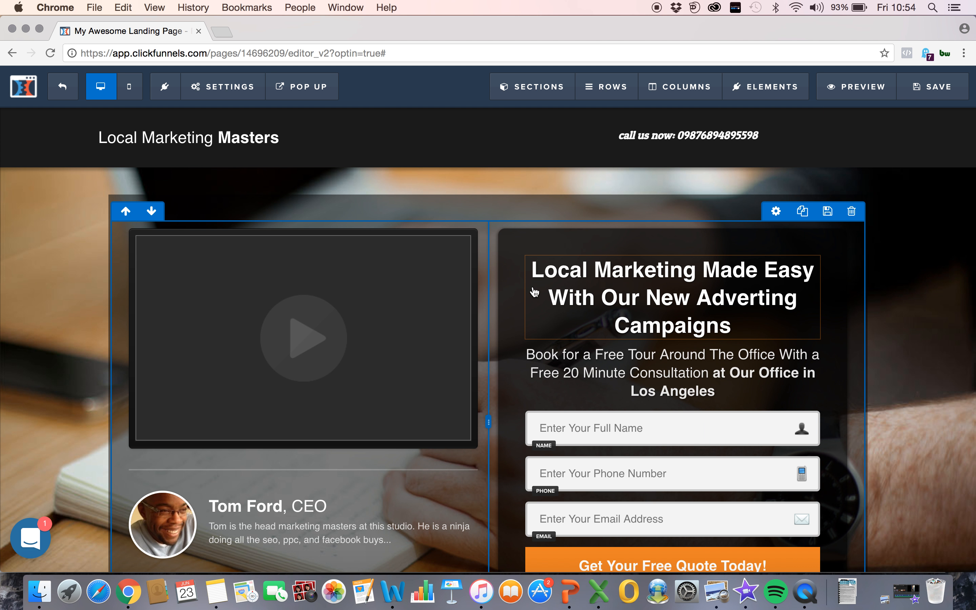
# Step: Remove the bold formatting from "Local Marketing Made" in the main headline above the form
pyautogui.click(554, 279)
pyautogui.moveTo(690, 268); pyautogui.dragTo(537, 250)
pyautogui.click(536, 248)
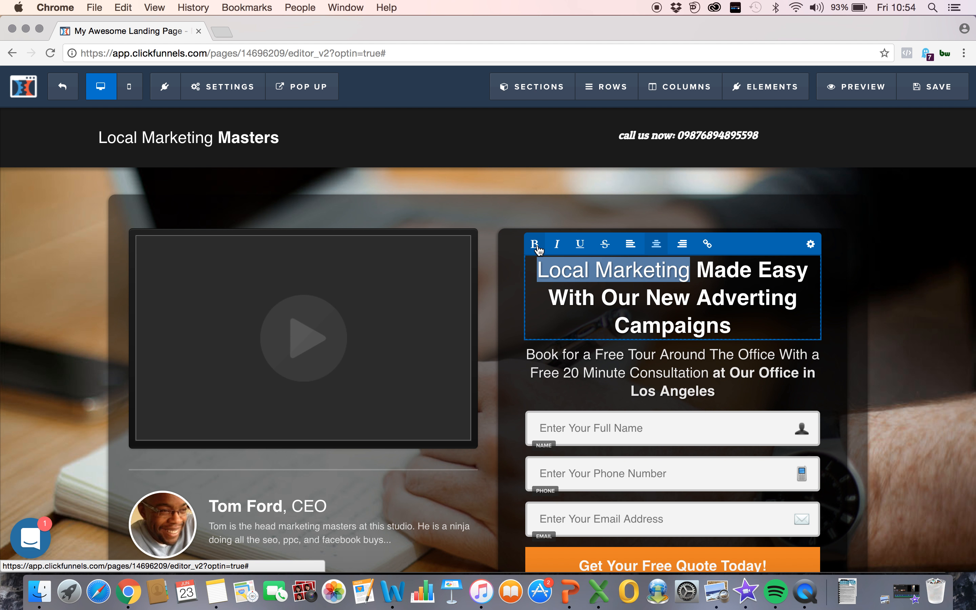
pyautogui.click(536, 247)
pyautogui.click(537, 248)
pyautogui.click(764, 271)
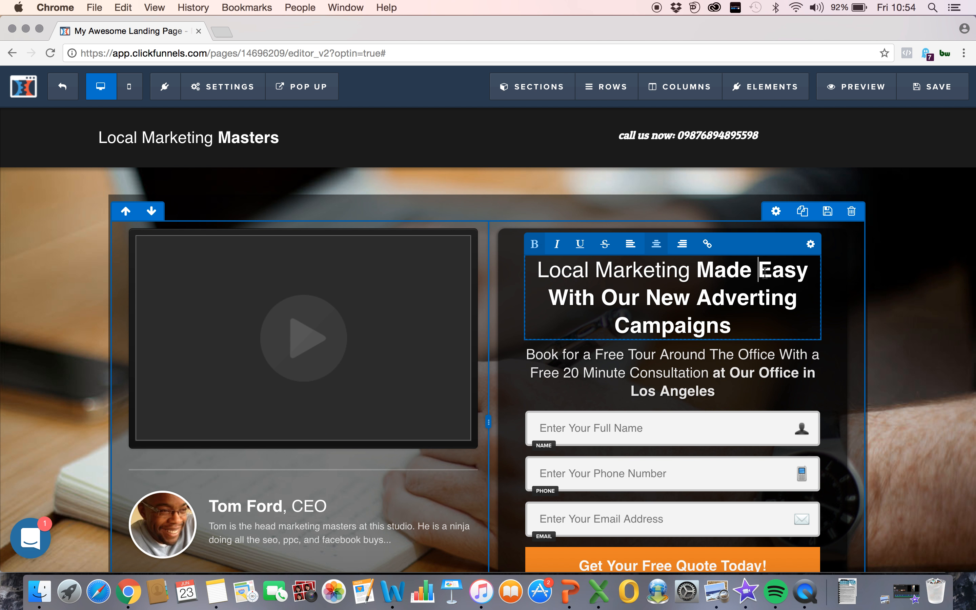
pyautogui.doubleClick(710, 272)
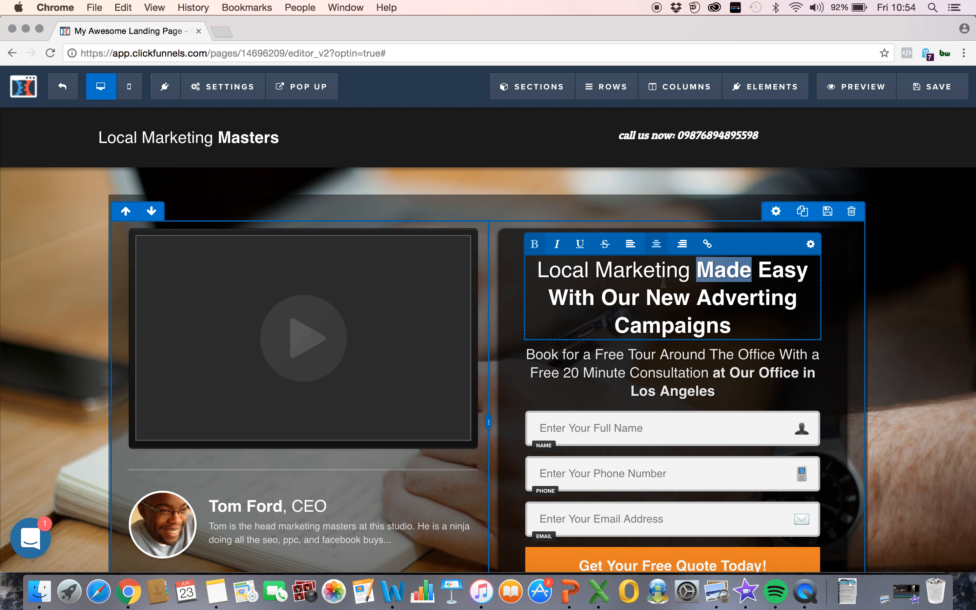
pyautogui.click(529, 250)
# Step: Remove the bold formatting from "With Our New Adverting Campaigns" in the main headline above the form
pyautogui.moveTo(757, 271); pyautogui.dragTo(815, 278)
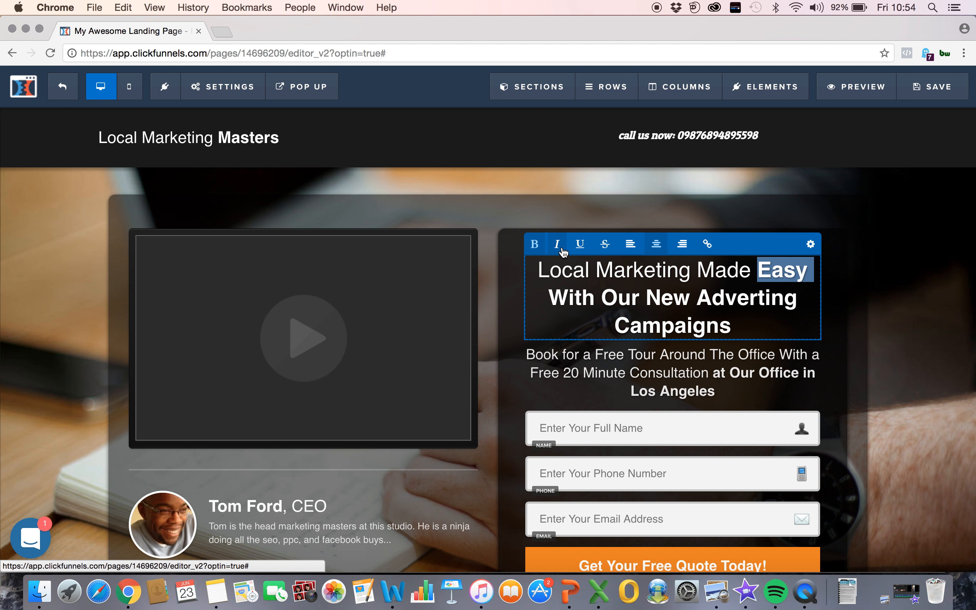
pyautogui.click(747, 292)
pyautogui.moveTo(549, 297); pyautogui.dragTo(732, 324)
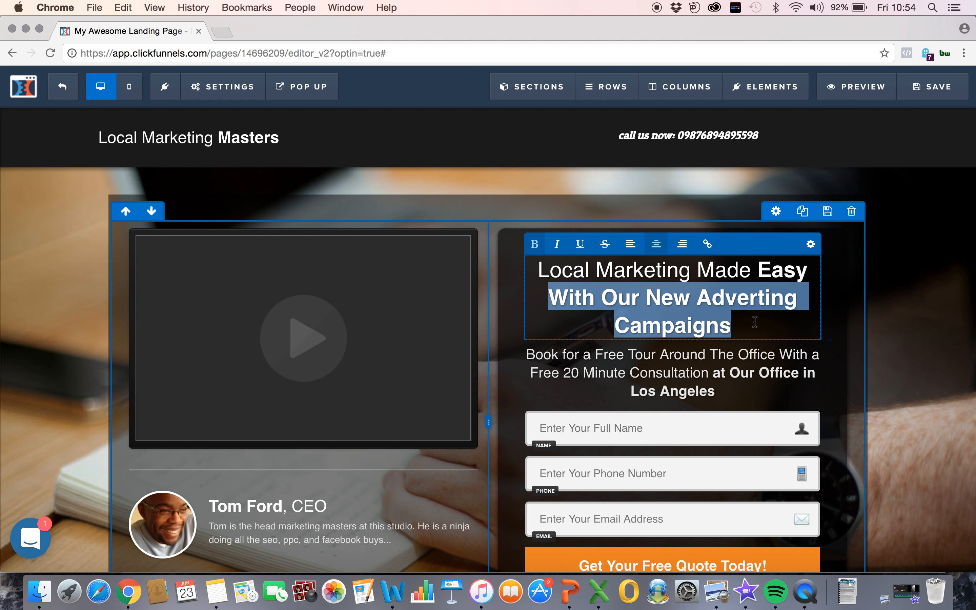
pyautogui.click(535, 244)
pyautogui.click(755, 279)
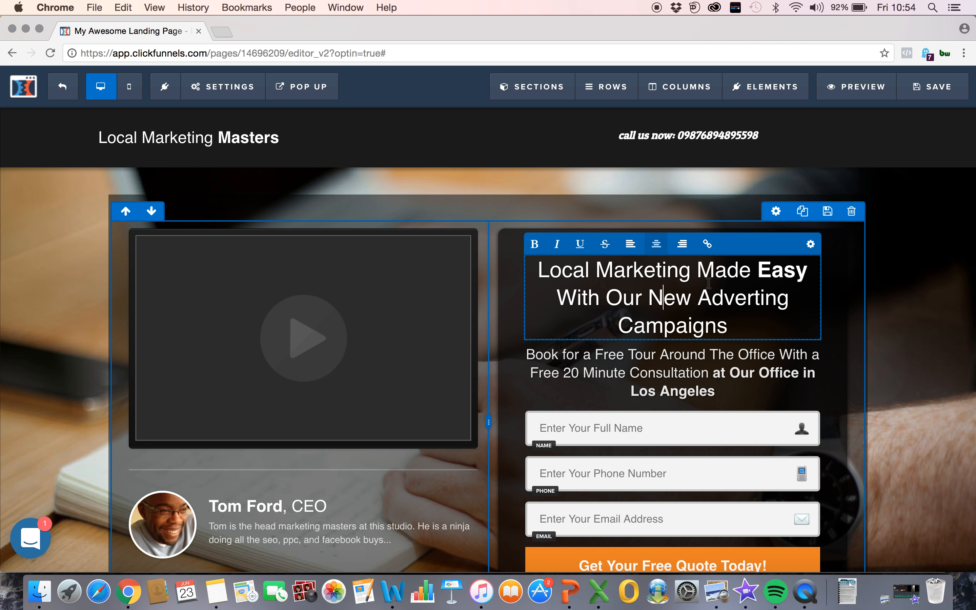
# Step: Set the text color of the main headline above the form to yellow #ffe300
pyautogui.click(739, 322)
pyautogui.moveTo(739, 322); pyautogui.dragTo(564, 306)
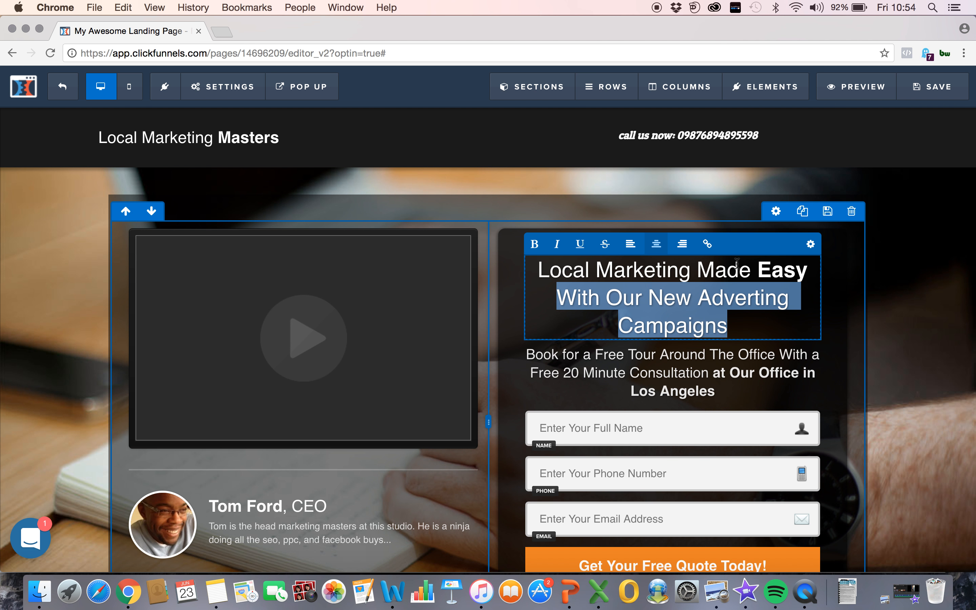
pyautogui.click(810, 244)
pyautogui.click(833, 332)
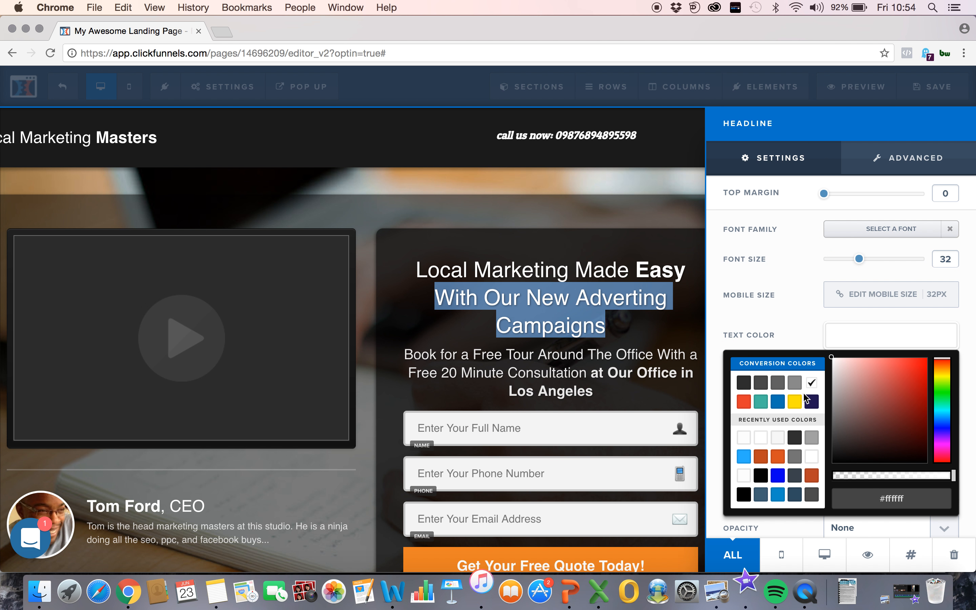
pyautogui.click(795, 401)
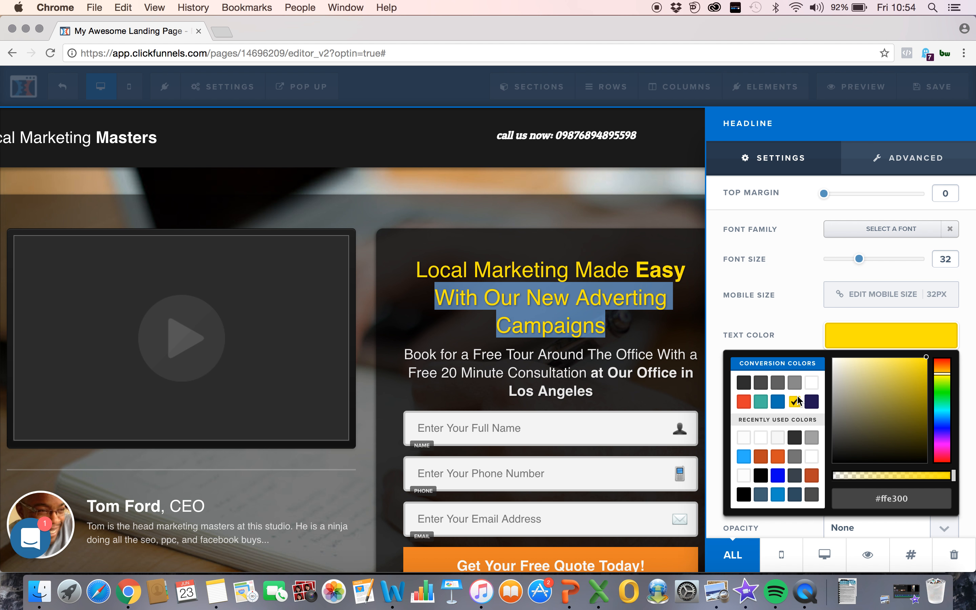
pyautogui.click(605, 287)
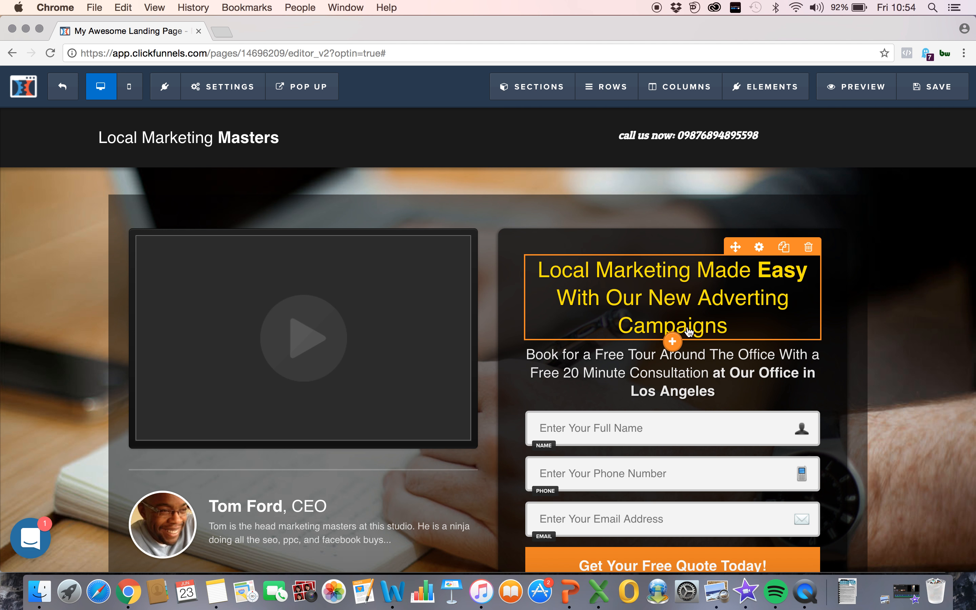
# Step: Add a new headline element directly below the yellow main headline
pyautogui.click(672, 341)
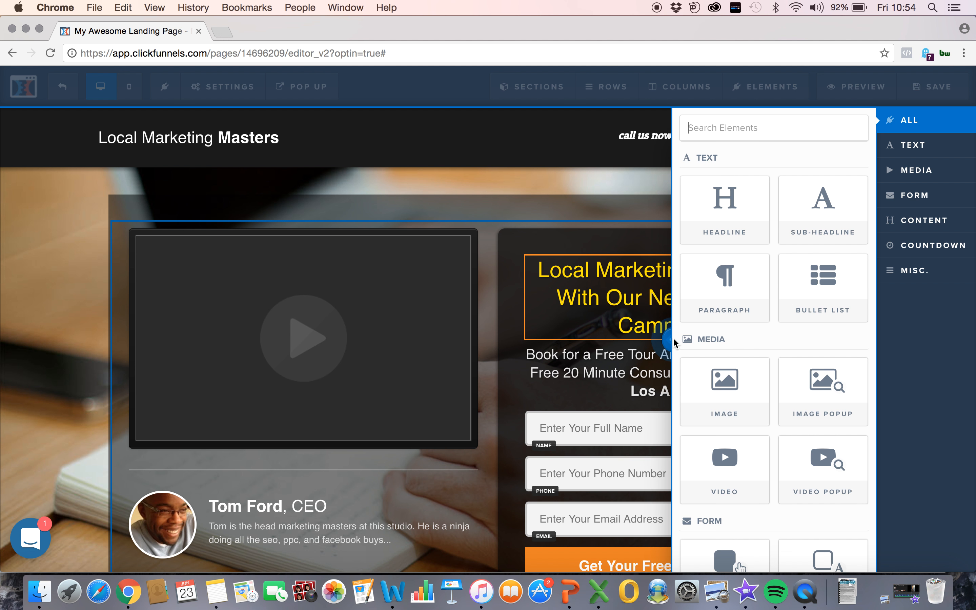
pyautogui.click(732, 200)
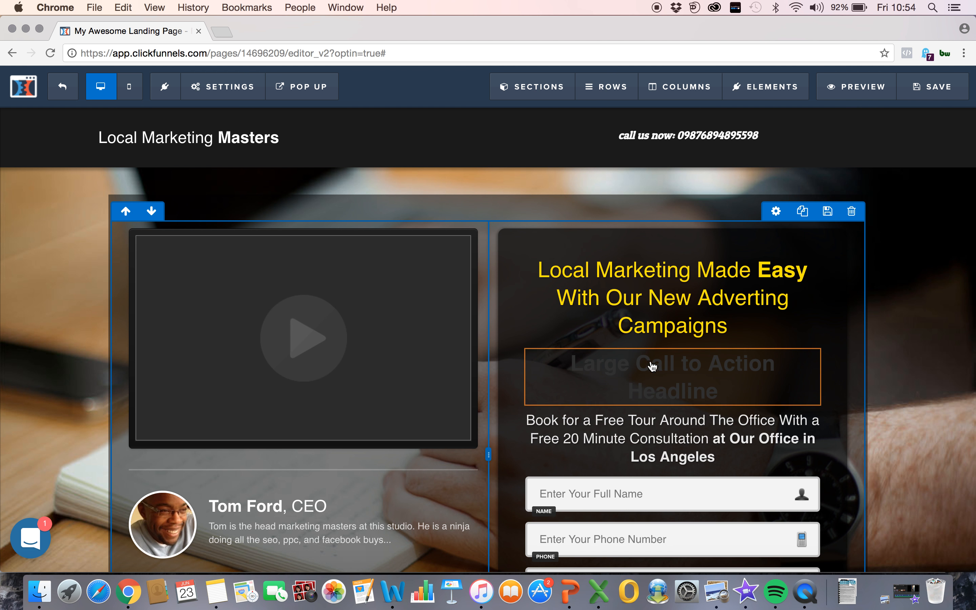
pyautogui.click(707, 367)
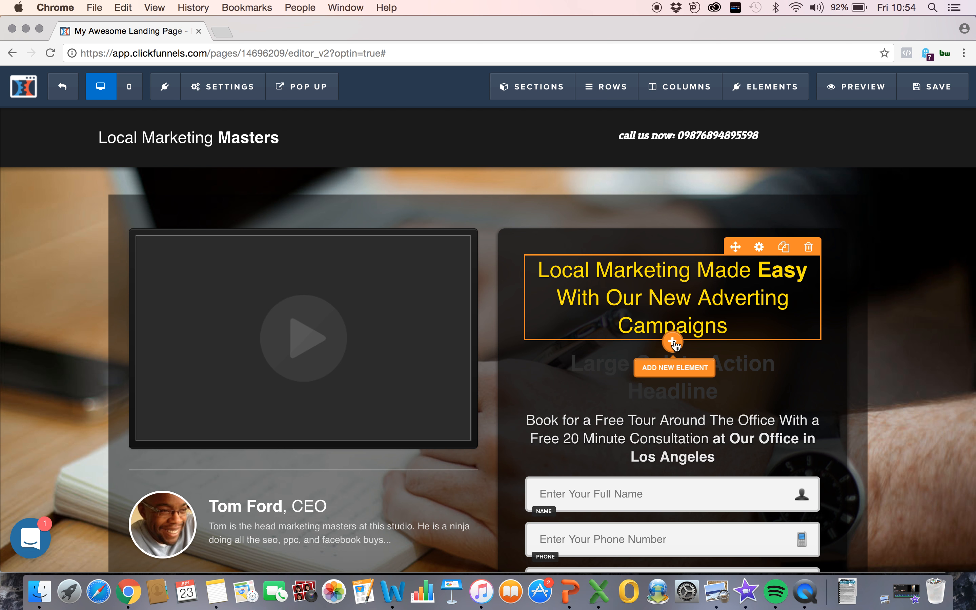
# Step: Browse the element types that can be added below the main headline, from text and media to form and countdown elements
pyautogui.click(673, 343)
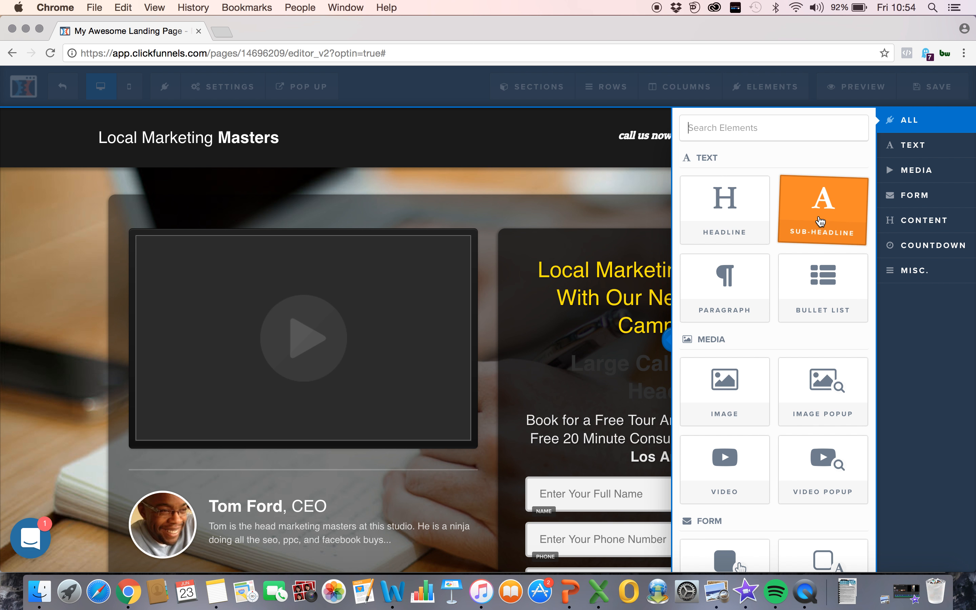
pyautogui.scroll(-3, 807, 360)
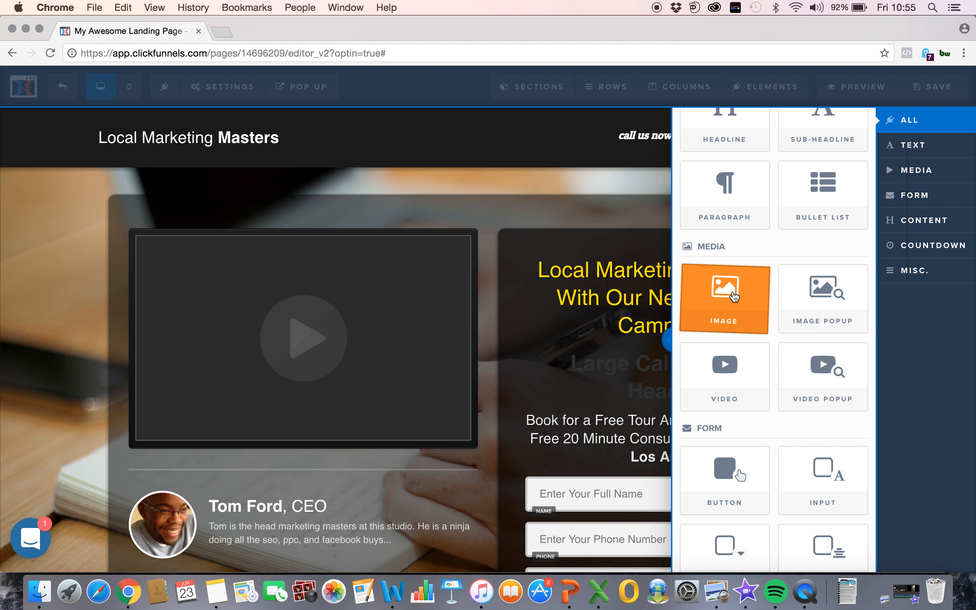
pyautogui.scroll(-3, 728, 357)
pyautogui.scroll(-4, 728, 358)
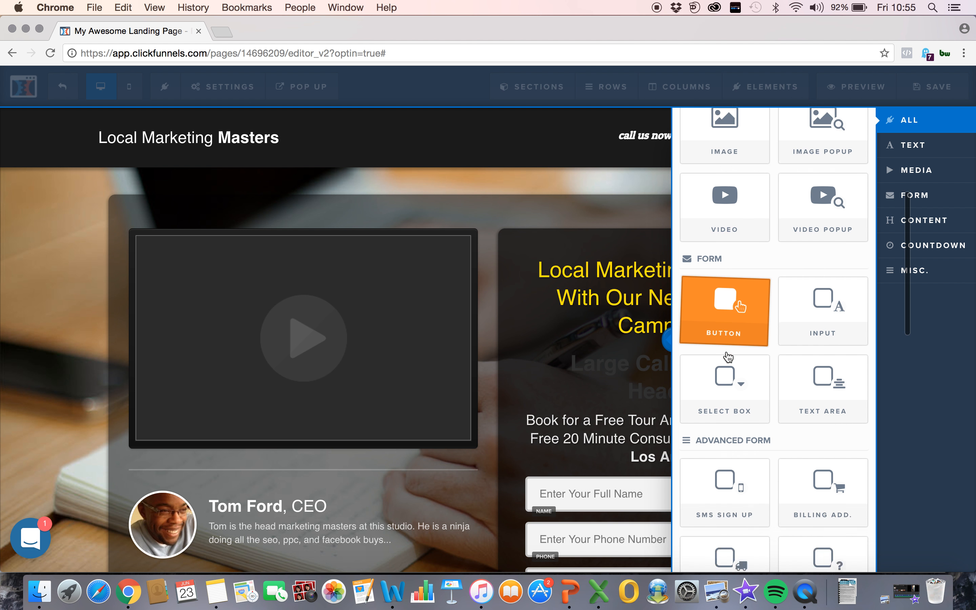
pyautogui.scroll(-3, 803, 445)
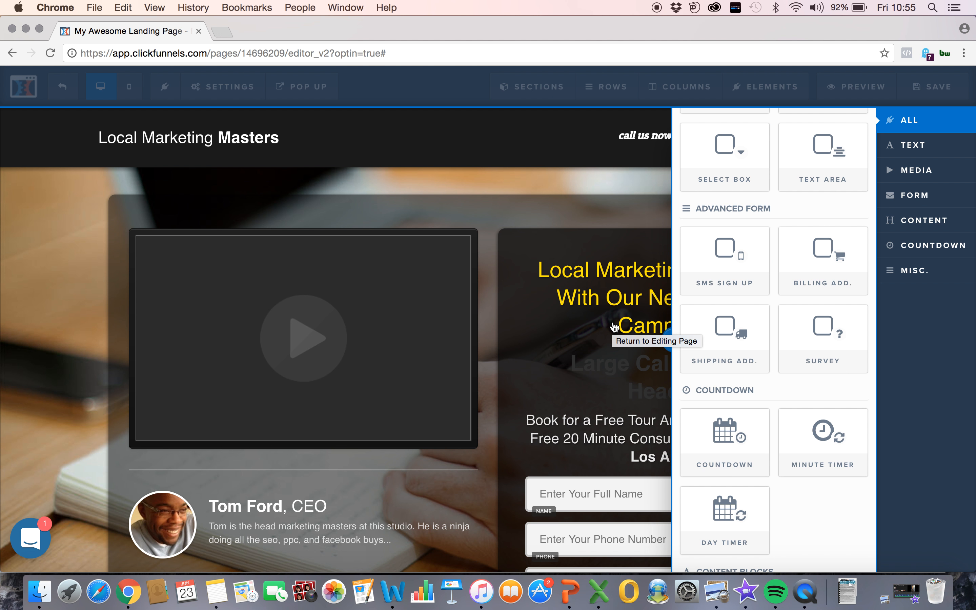
pyautogui.click(614, 327)
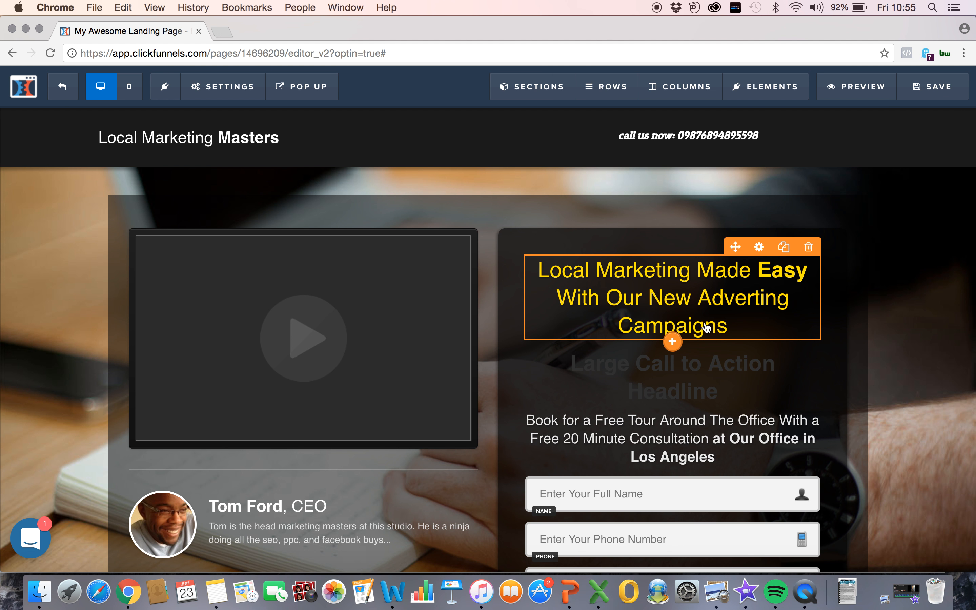
# Step: Delete the "Large Call to Action Headline" element below the main headline
pyautogui.moveTo(687, 334)
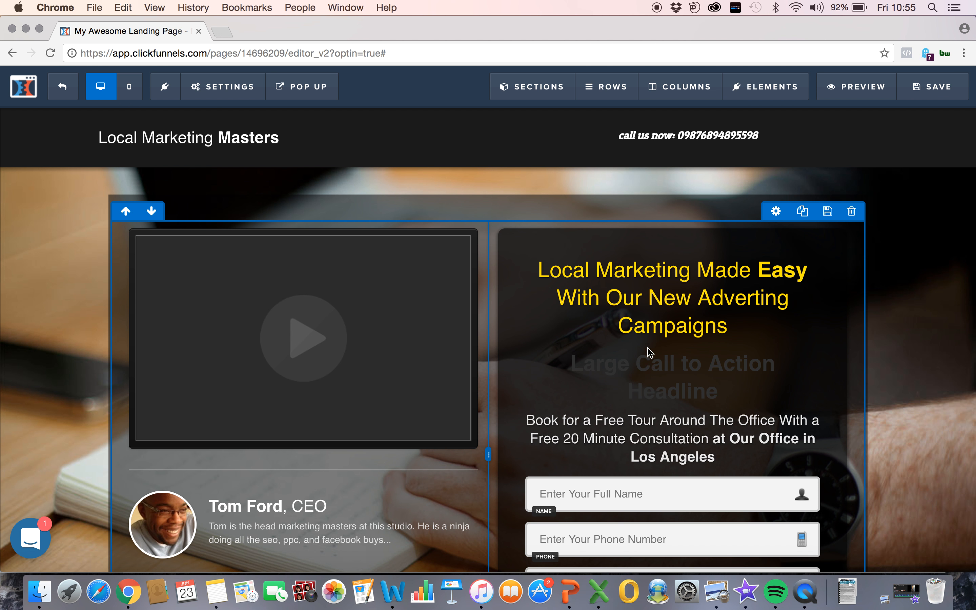
pyautogui.click(808, 340)
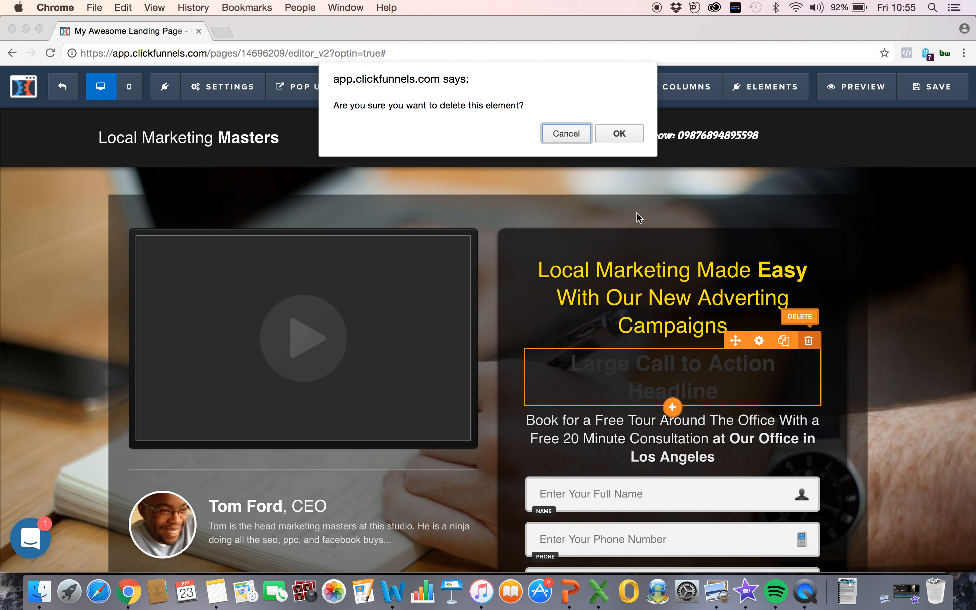
pyautogui.click(632, 136)
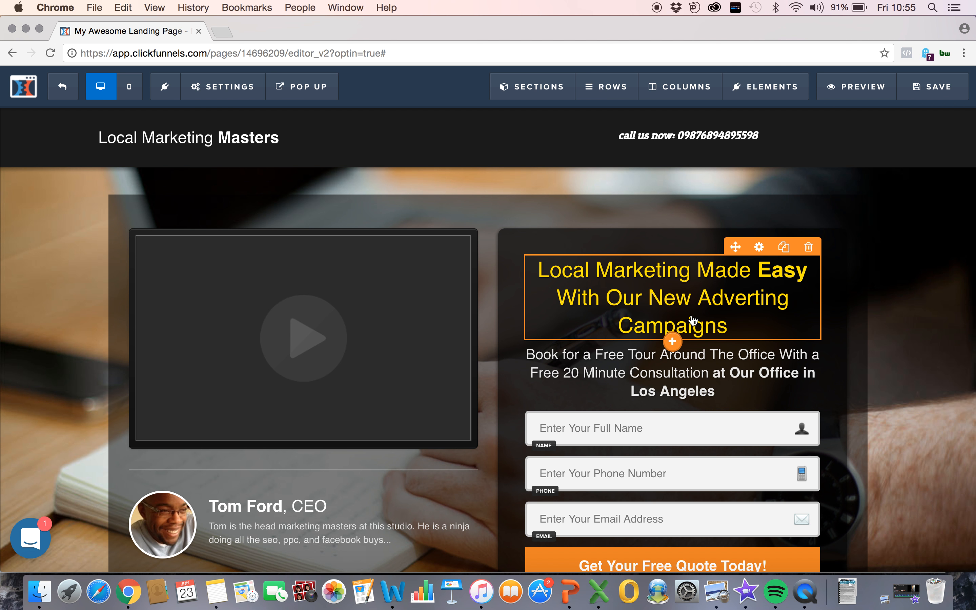
pyautogui.click(741, 302)
pyautogui.moveTo(729, 324)
pyautogui.mouseDown()
pyautogui.moveTo(627, 307)
pyautogui.moveTo(573, 278)
pyautogui.moveTo(605, 271)
pyautogui.moveTo(734, 328)
pyautogui.mouseUp()
pyautogui.click(547, 263)
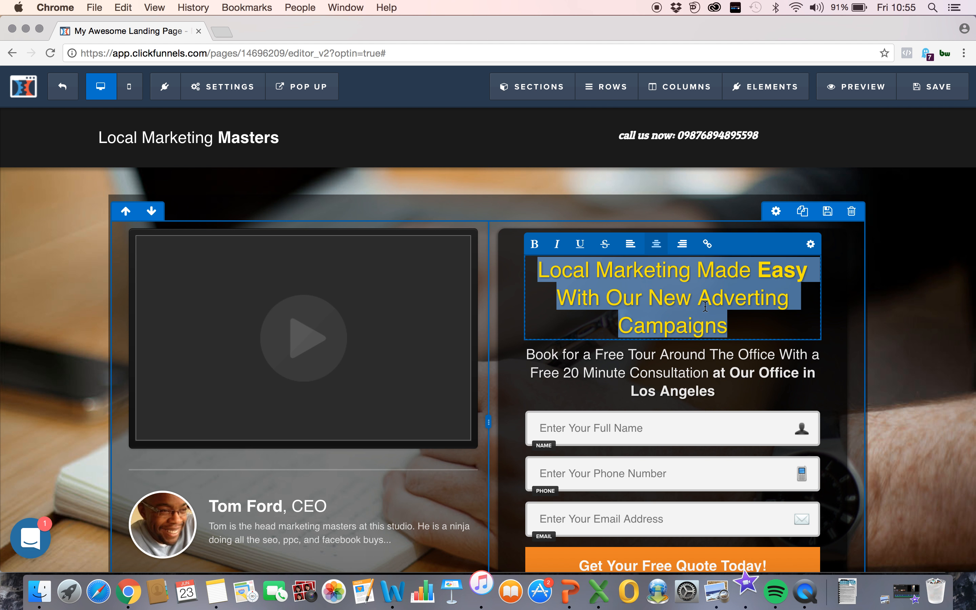
pyautogui.click(745, 314)
pyautogui.click(631, 401)
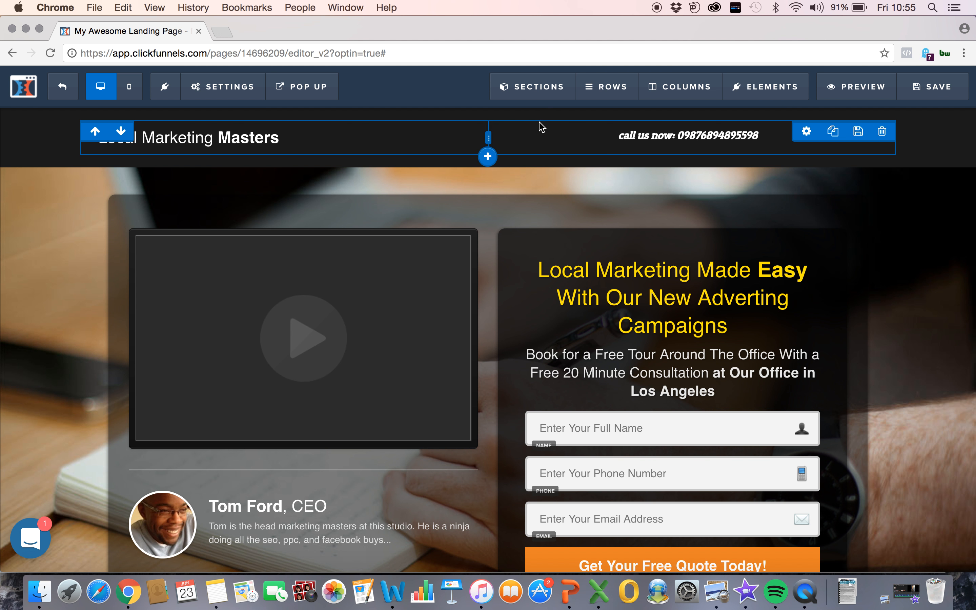
# Step: Add a two-column row below the header row and place an image element in its left column
pyautogui.click(488, 157)
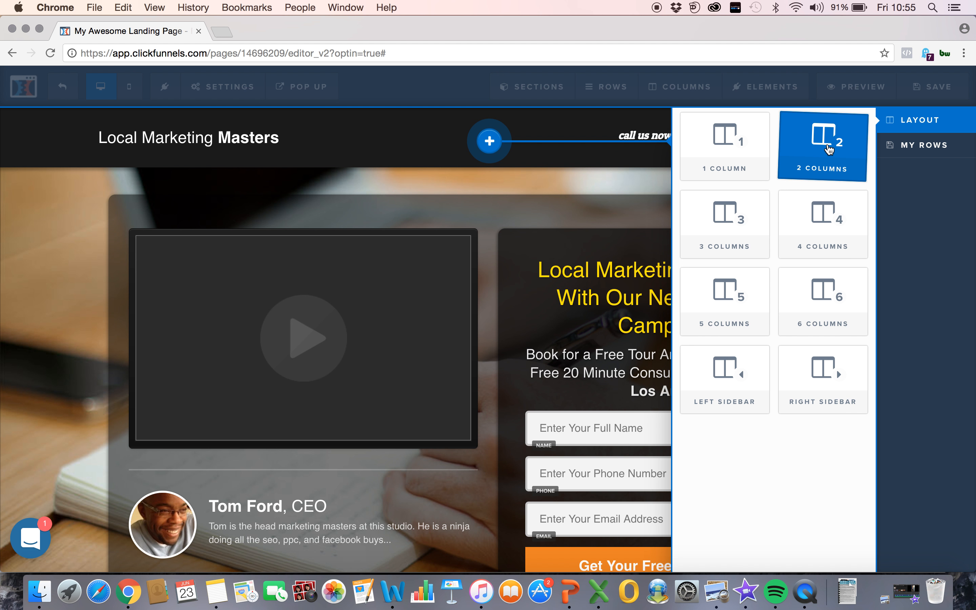
pyautogui.click(828, 149)
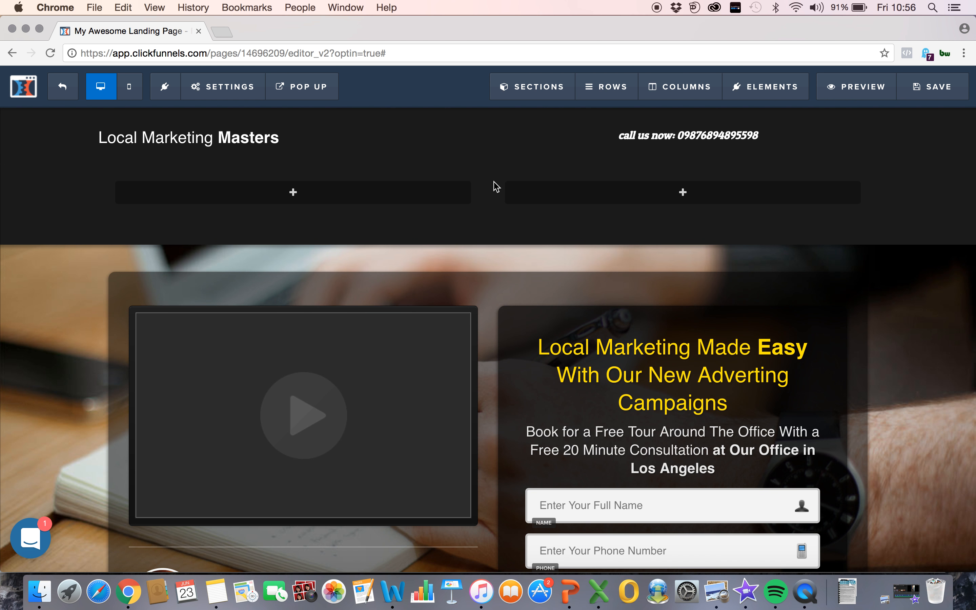
pyautogui.click(333, 197)
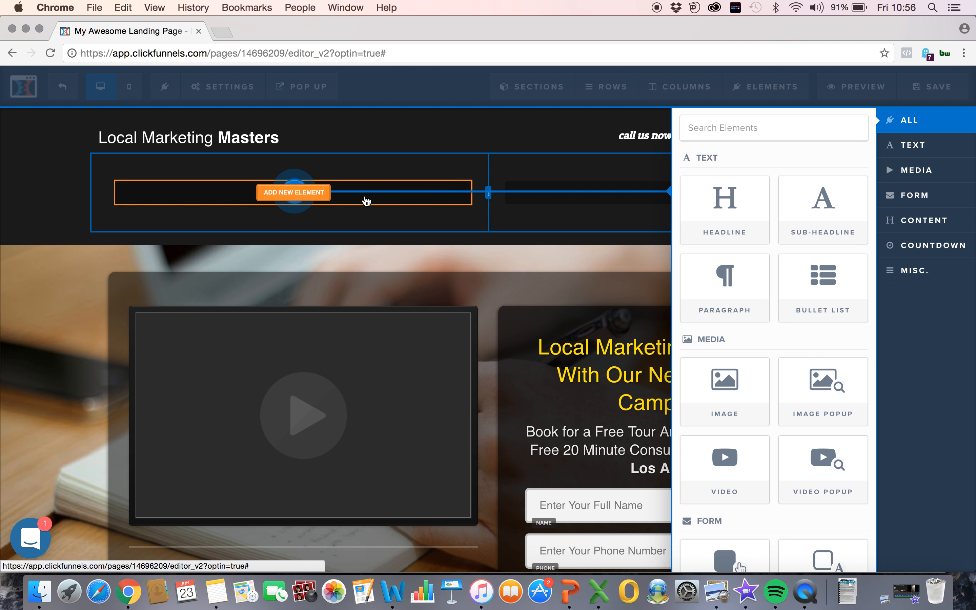
pyautogui.click(717, 388)
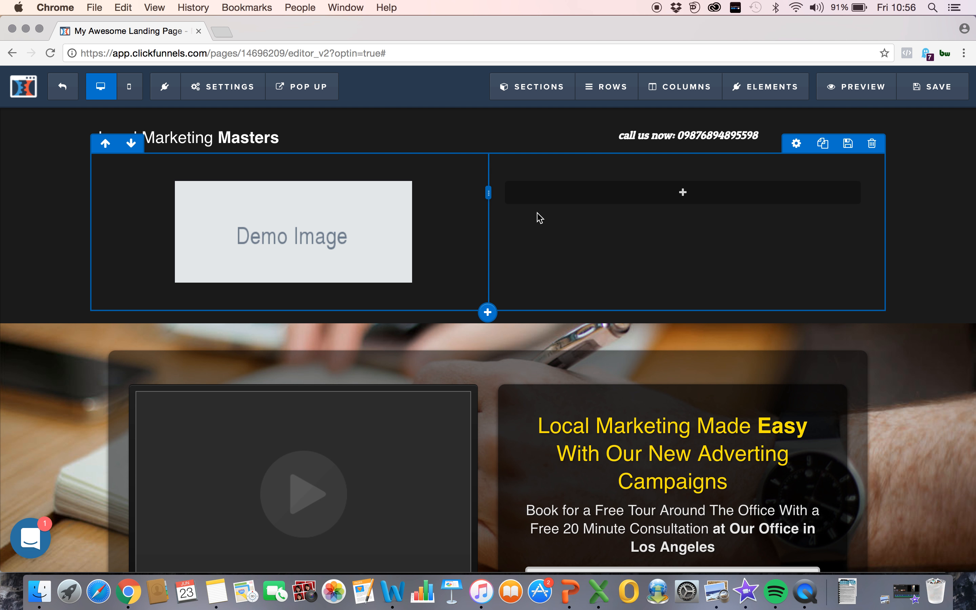
# Step: Add a headline element to the new row's right column and clear its placeholder text
pyautogui.click(662, 195)
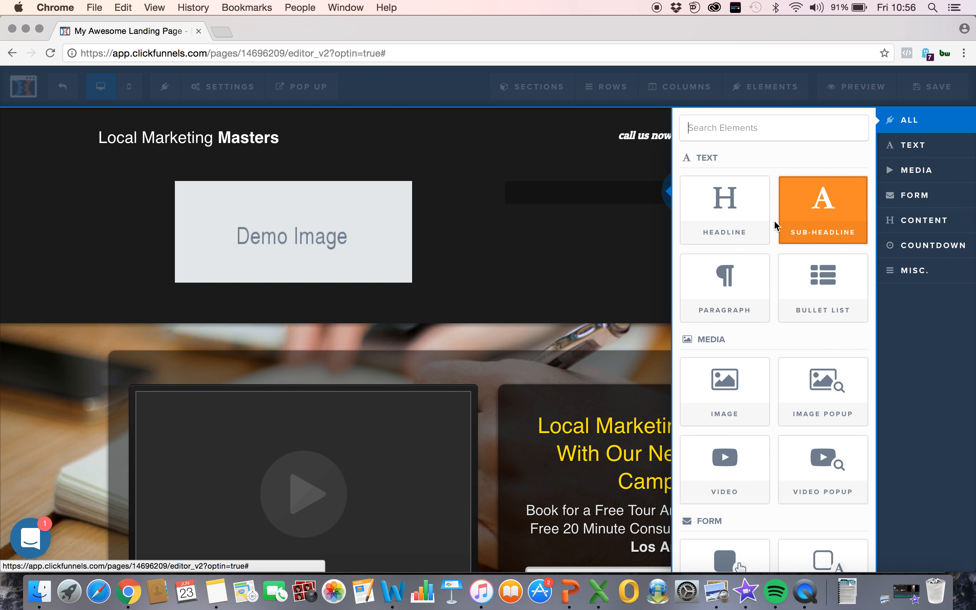
pyautogui.click(720, 208)
pyautogui.click(636, 196)
pyautogui.moveTo(528, 196); pyautogui.dragTo(819, 211)
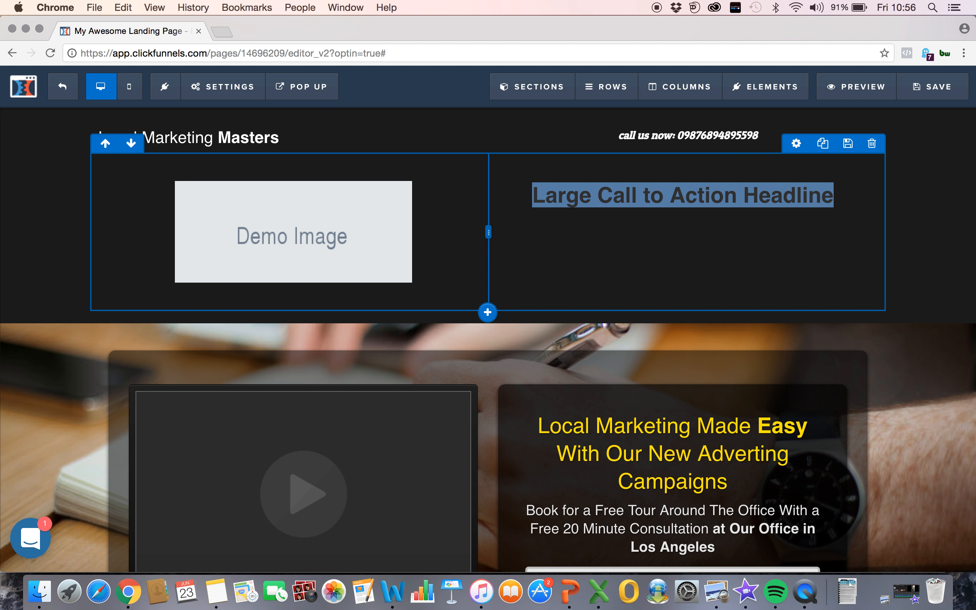
pyautogui.click(817, 199)
pyautogui.press('BackSpace')
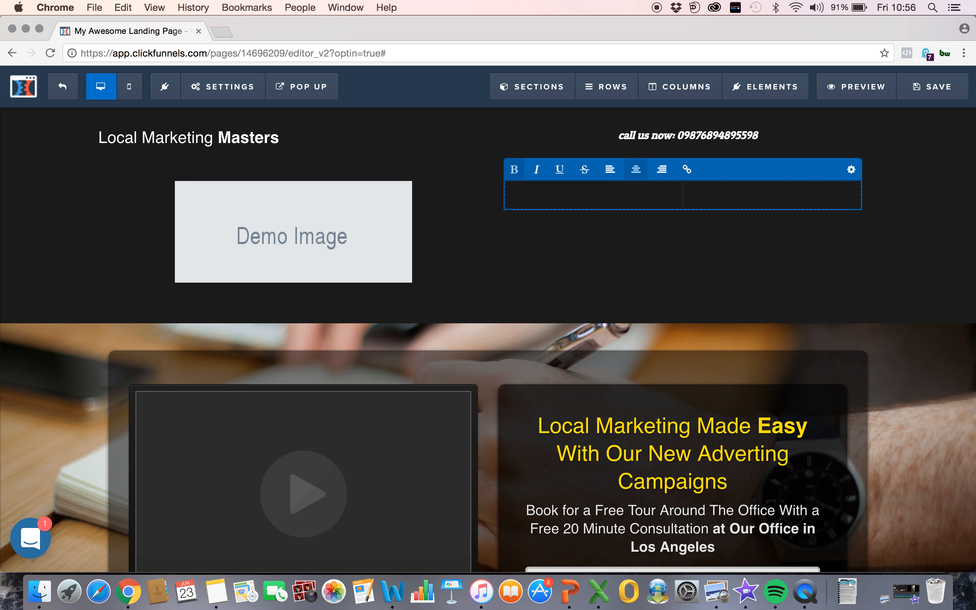
# Step: Enter a testimonial in the empty headline: the customer's first name in capitals followed by the quote "...IT'S AMAZING.."
pyautogui.write('STEVE "')
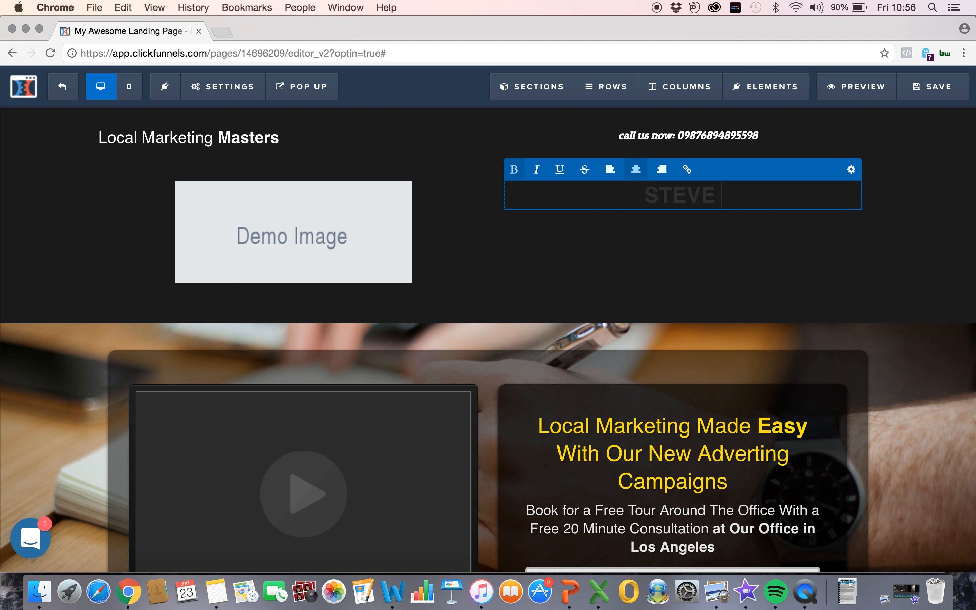
pyautogui.write('...')
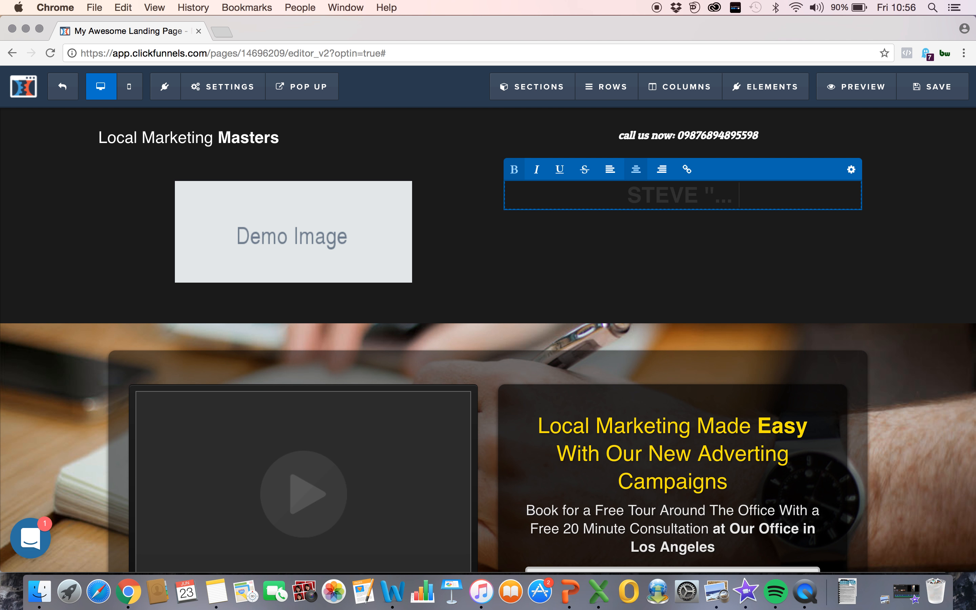
pyautogui.write('IT')
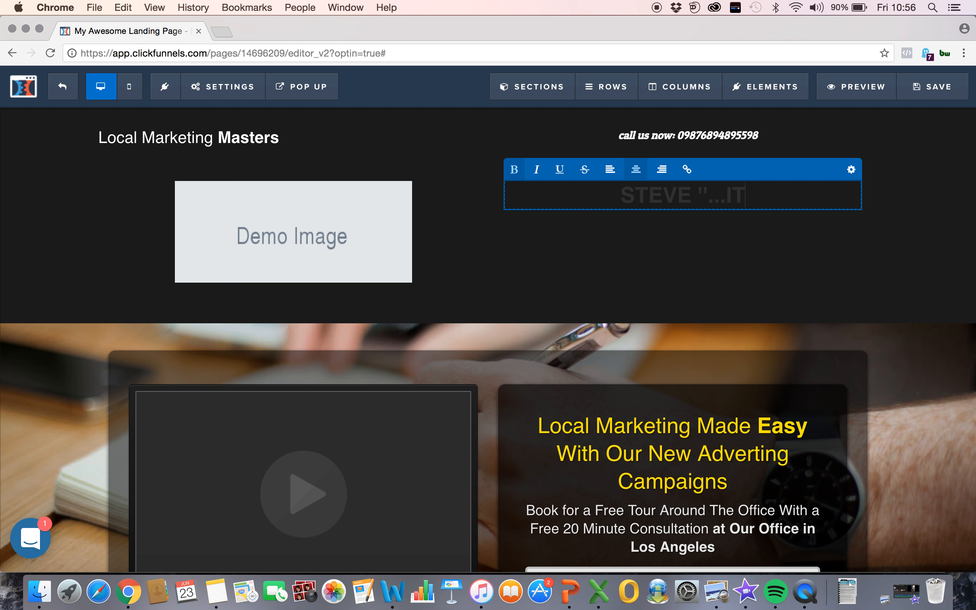
pyautogui.write("'T AMAZING")
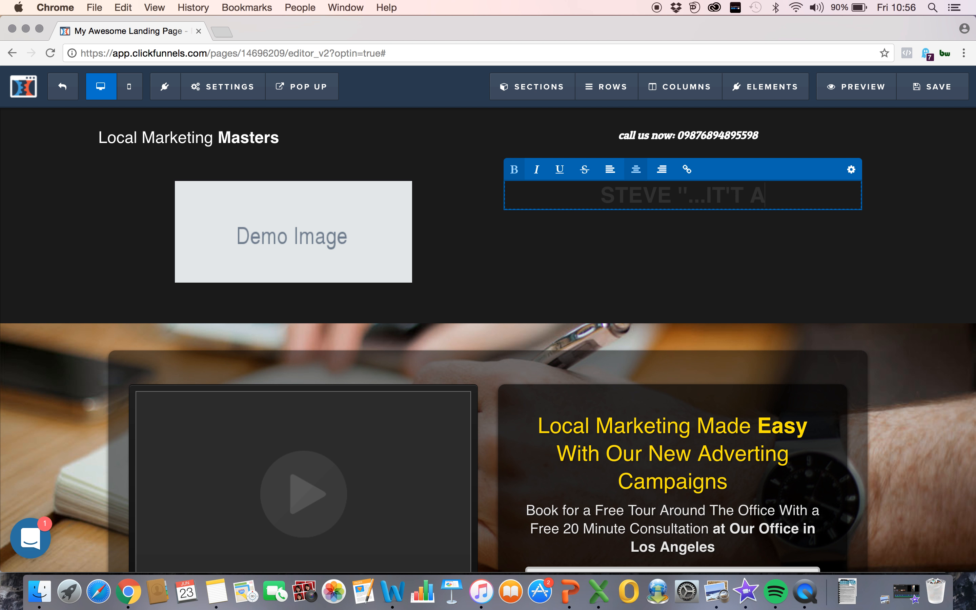
pyautogui.click(697, 193)
pyautogui.press('BackSpace')
pyautogui.write('S')
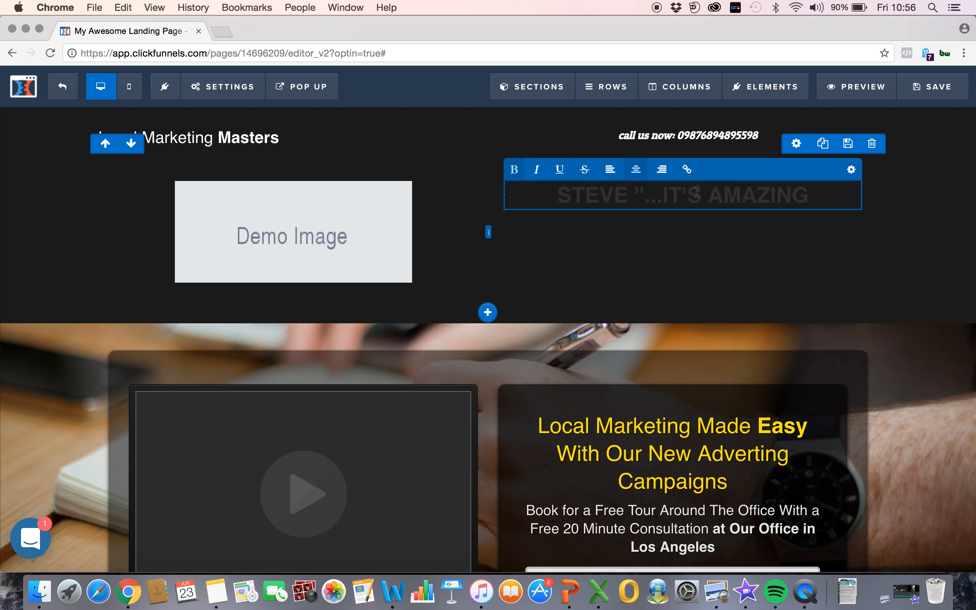
pyautogui.write('..')
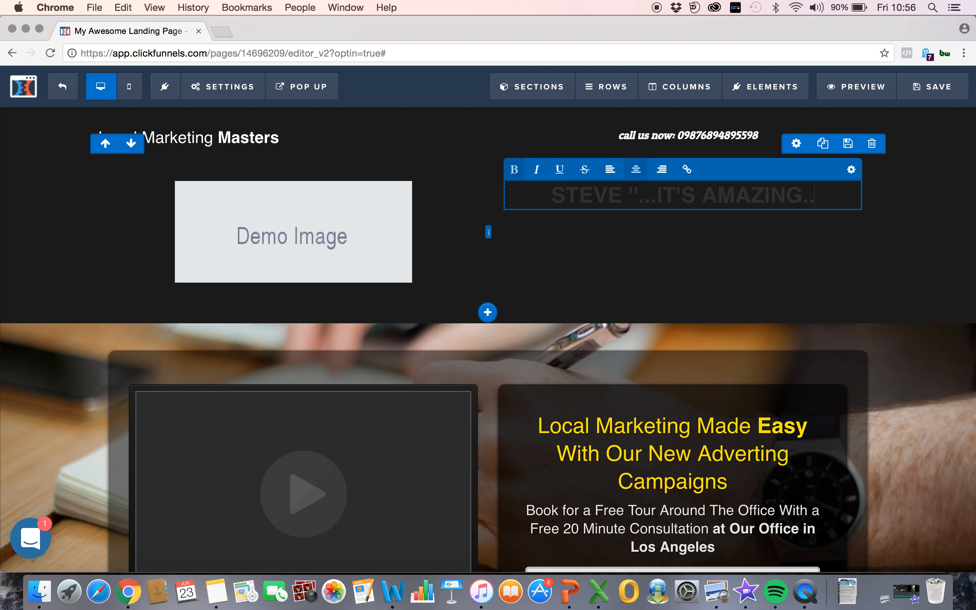
pyautogui.write("''")
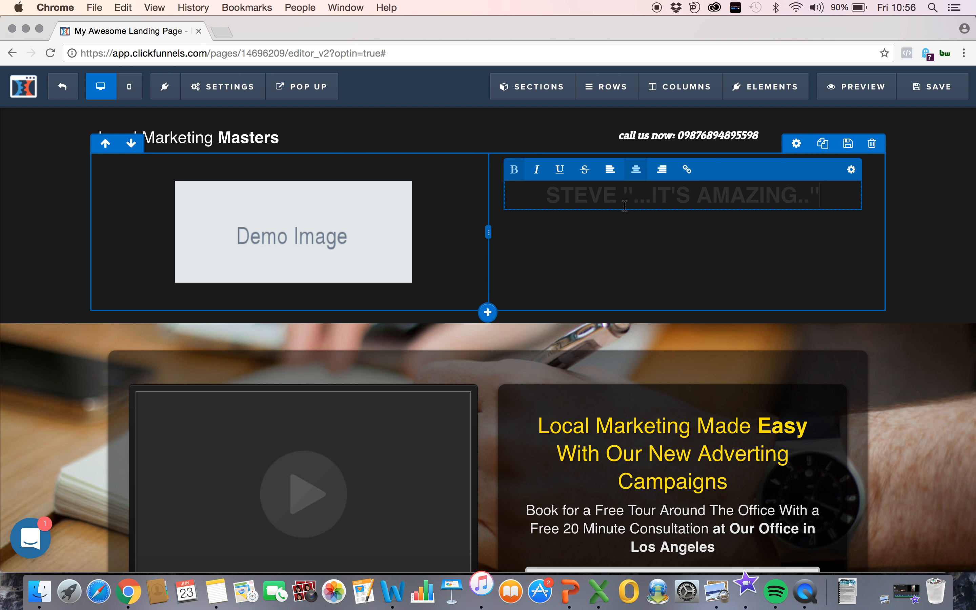
# Step: Set the testimonial headline's font size to 22 and its text color to white (#ffffff)
pyautogui.click(852, 171)
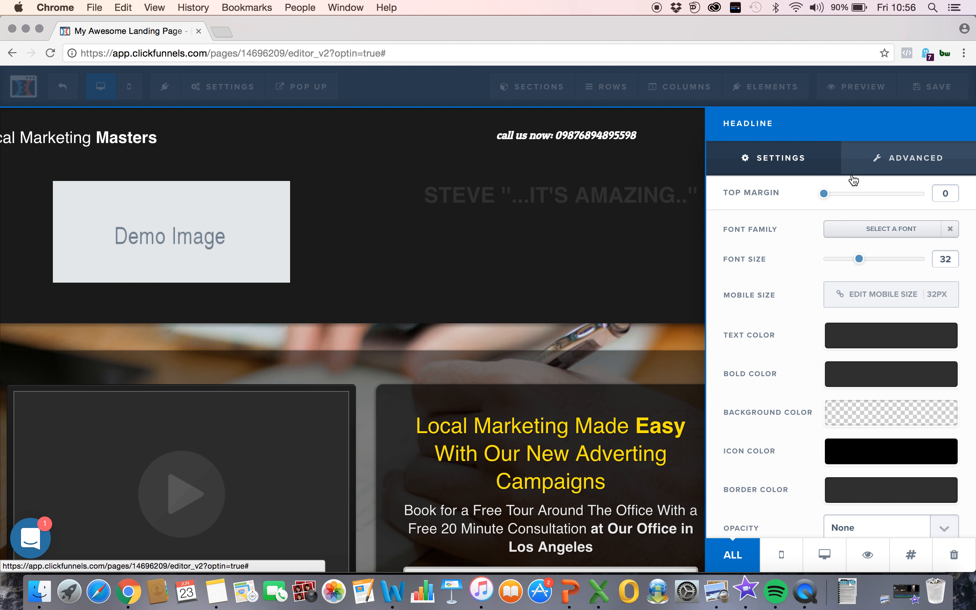
pyautogui.moveTo(857, 265); pyautogui.dragTo(840, 262)
pyautogui.click(844, 339)
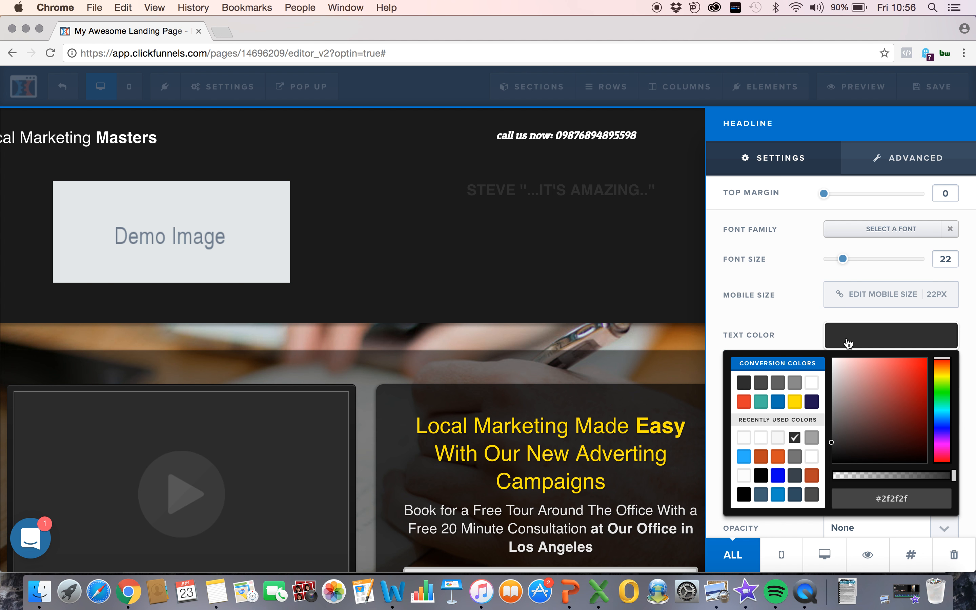
pyautogui.click(812, 383)
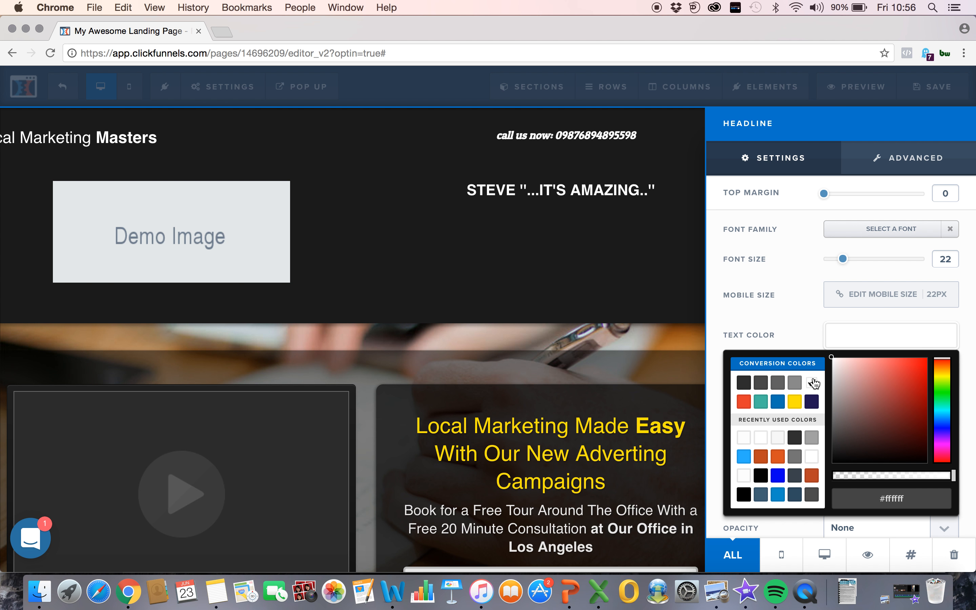
pyautogui.click(789, 320)
# Step: Try the Alex Brush font on the testimonial headline, and set its font family to Graduate
pyautogui.click(867, 228)
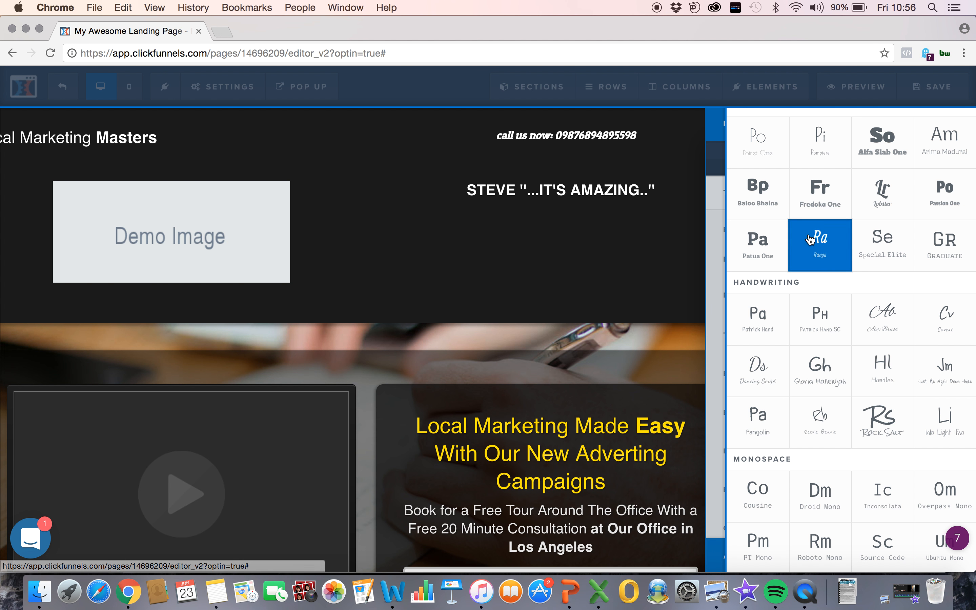
pyautogui.click(899, 346)
pyautogui.click(890, 228)
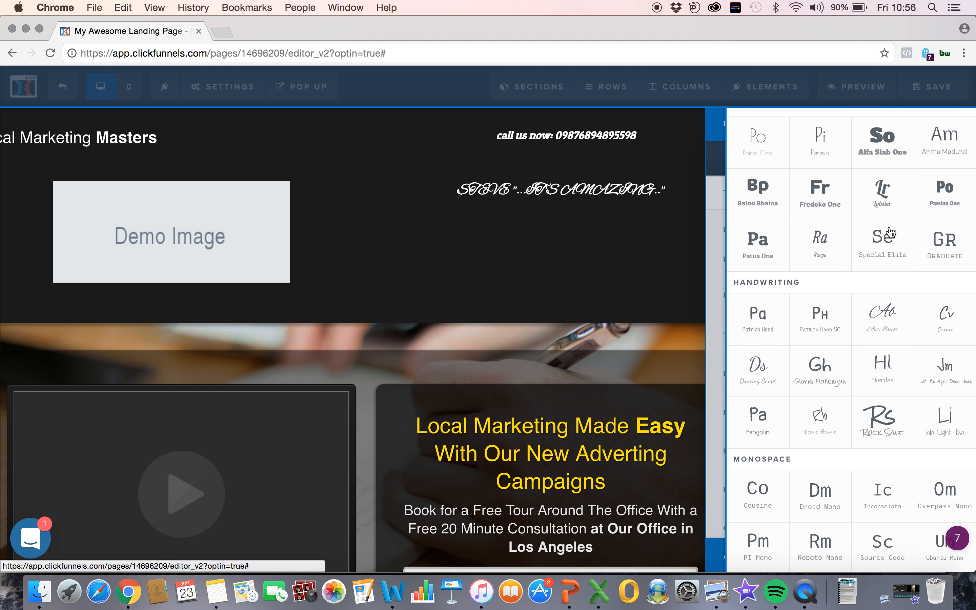
pyautogui.click(943, 248)
pyautogui.click(574, 217)
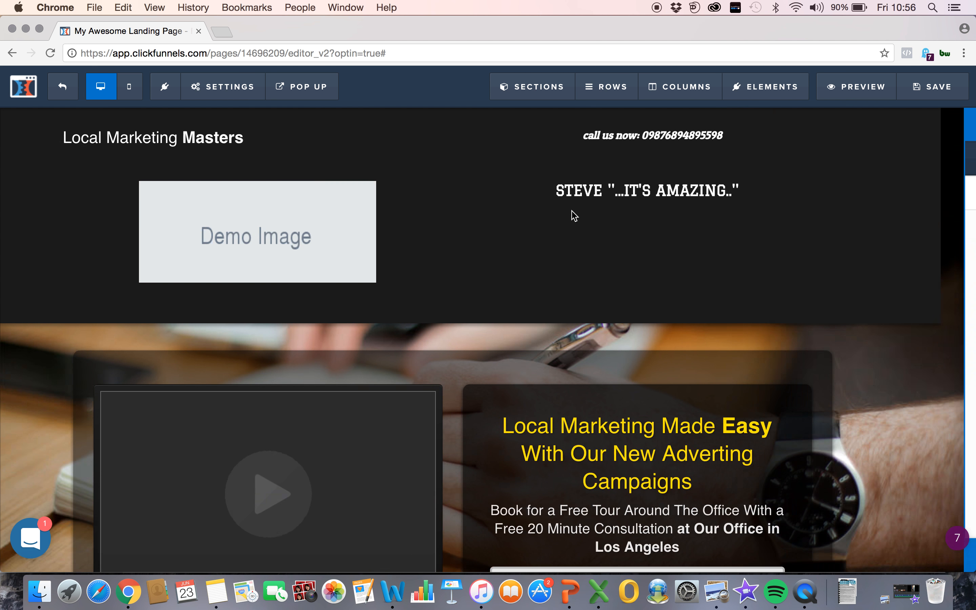
# Step: Examine the demo image's settings and look over the page from the header to the footer
pyautogui.click(366, 211)
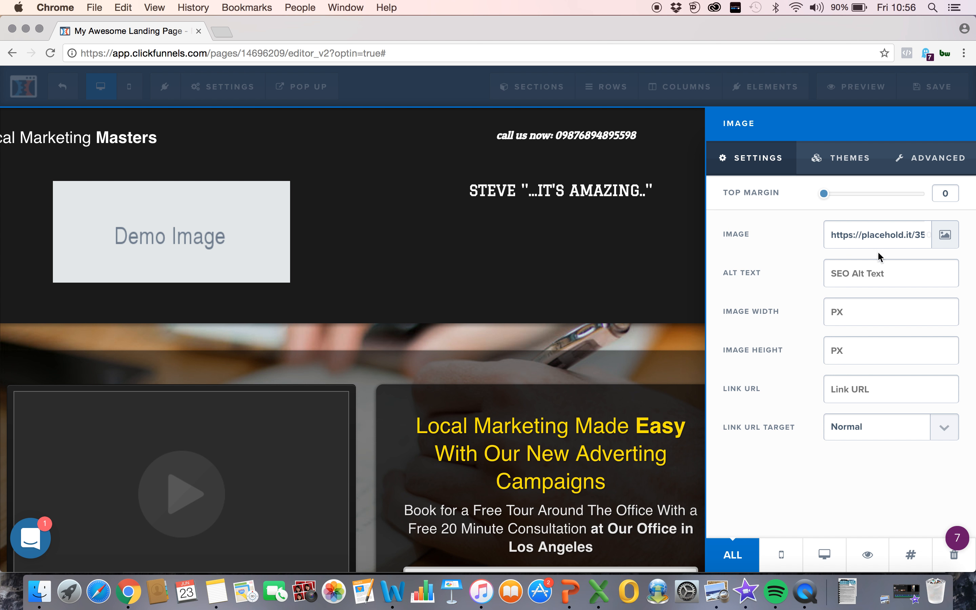
pyautogui.click(598, 232)
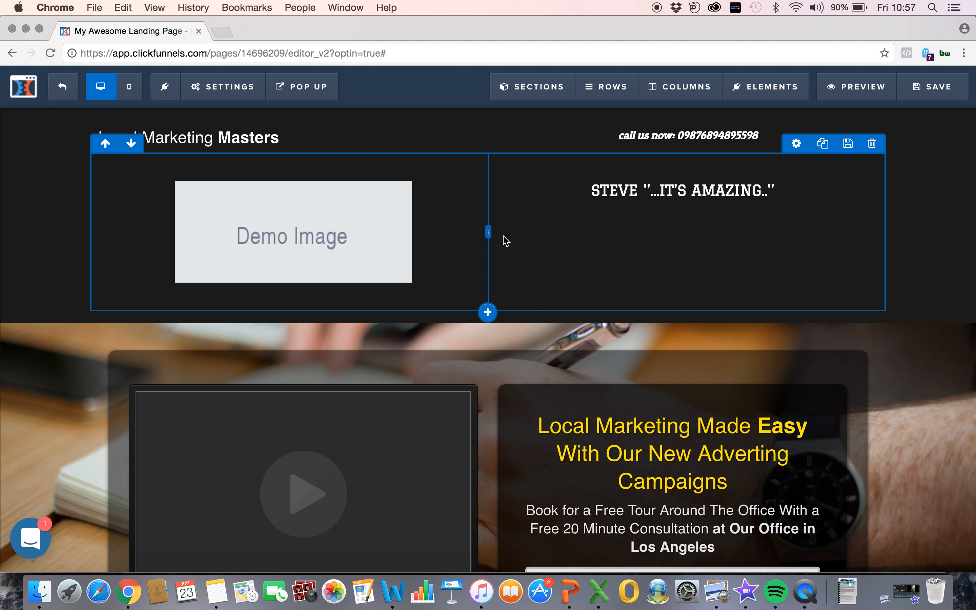
pyautogui.scroll(-10, 505, 399)
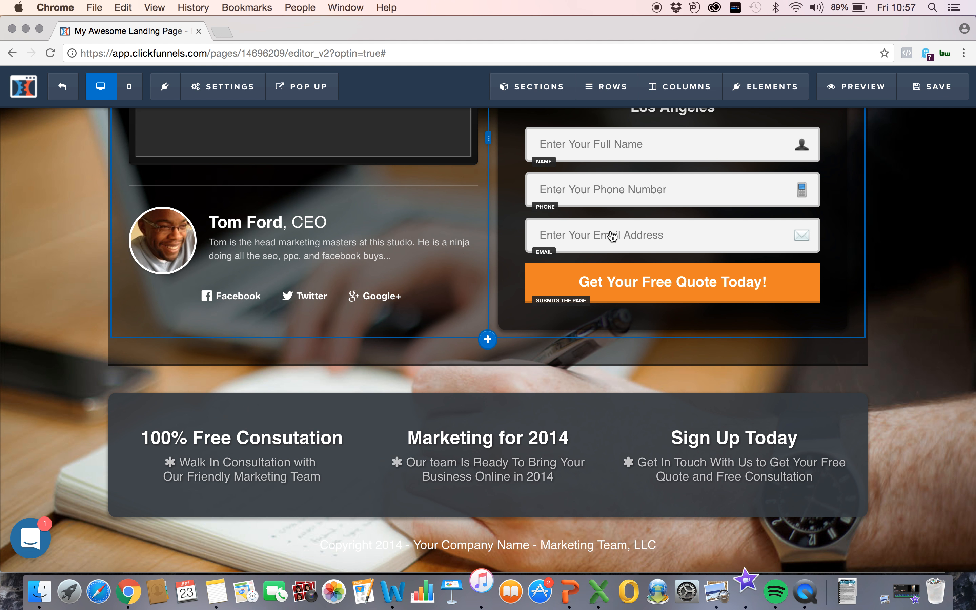
pyautogui.scroll(6, 610, 237)
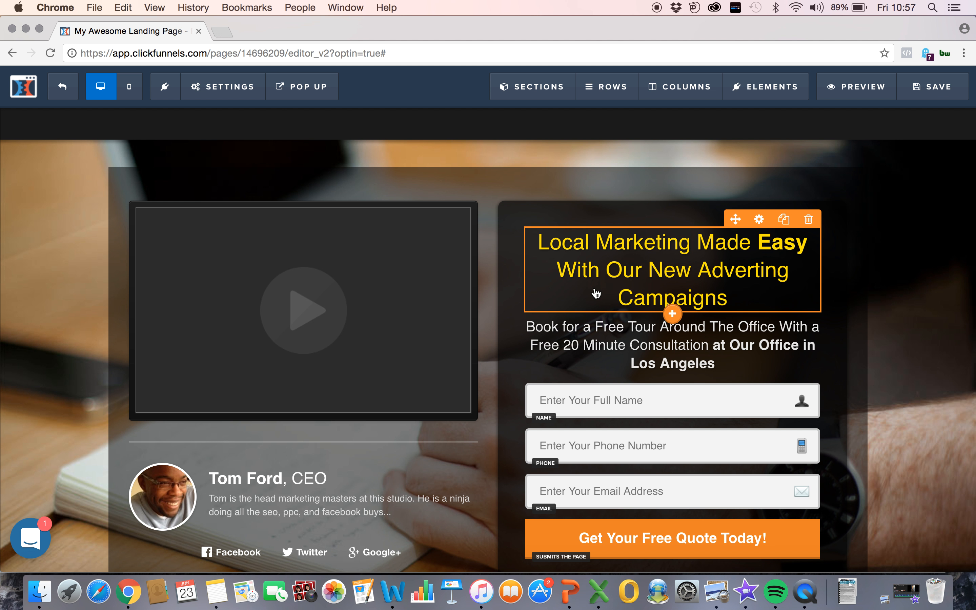
pyautogui.scroll(4, 541, 307)
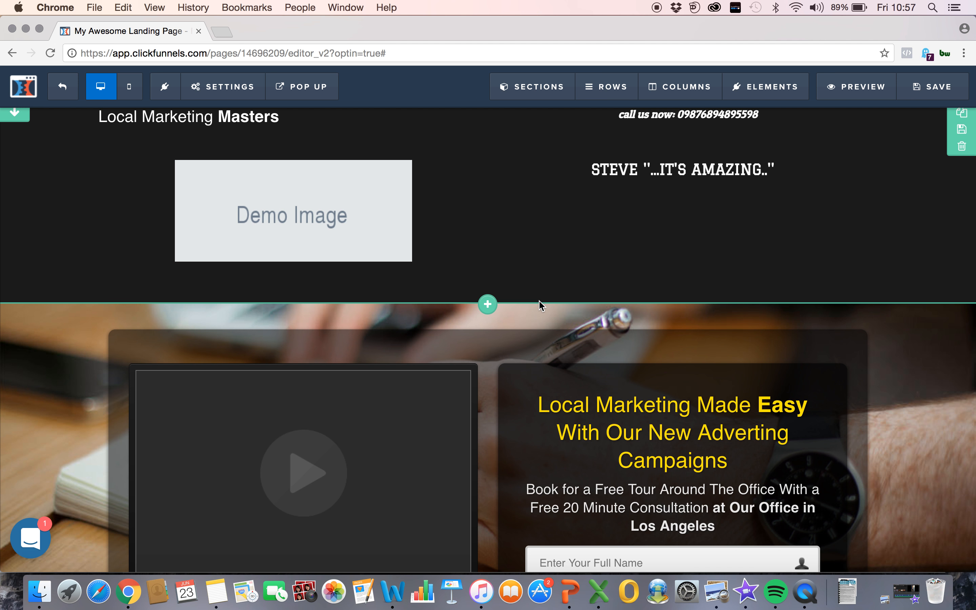
pyautogui.scroll(-4, 539, 305)
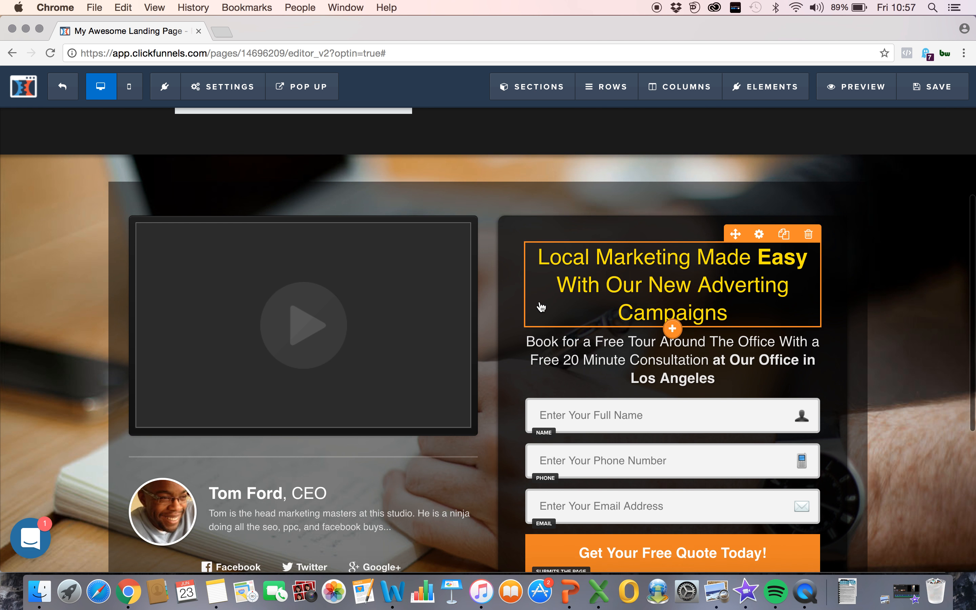
pyautogui.scroll(4, 523, 221)
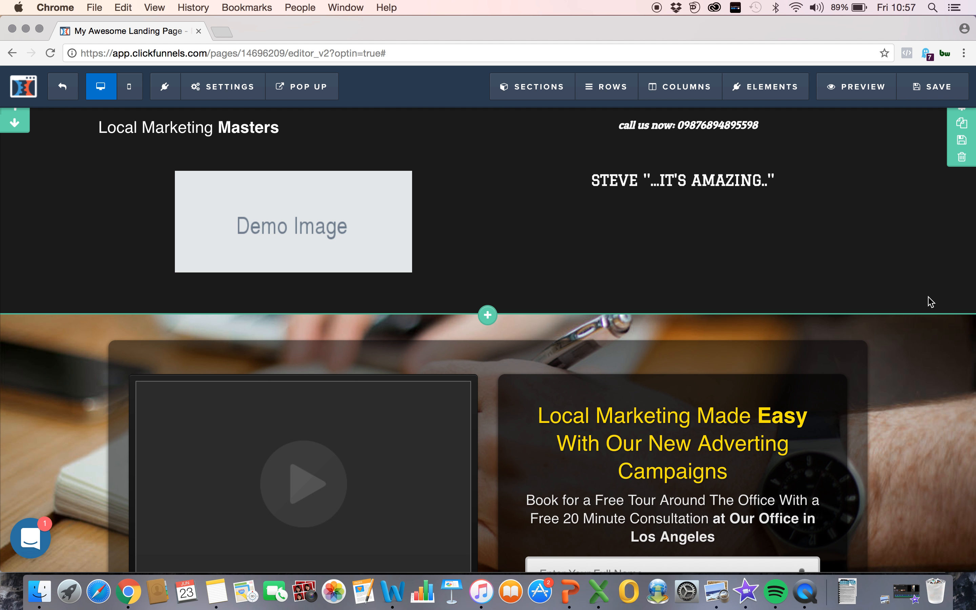
pyautogui.scroll(1, 932, 298)
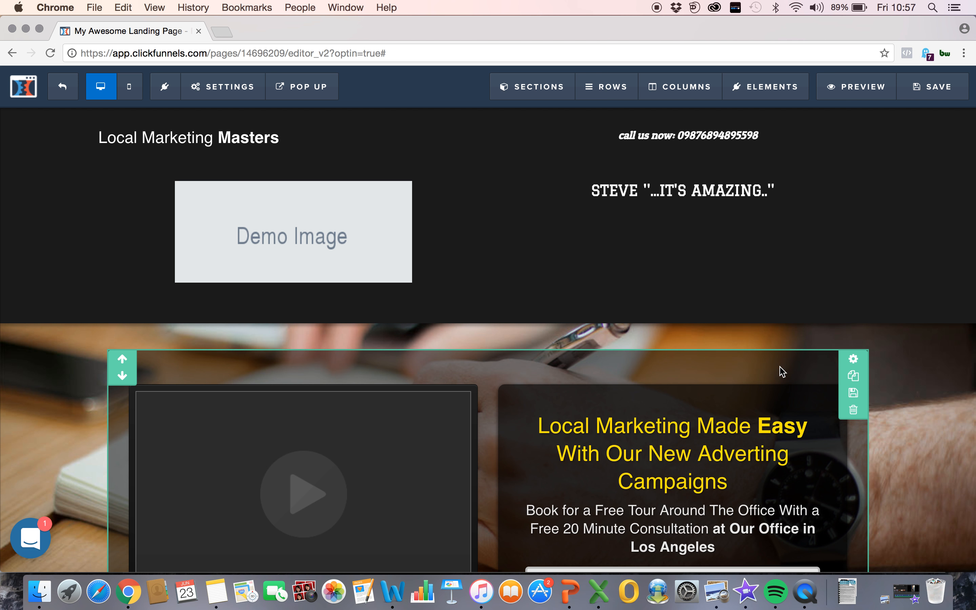
# Step: Try a fully opaque and a fully transparent black background on the section holding the video and optin form
pyautogui.click(855, 360)
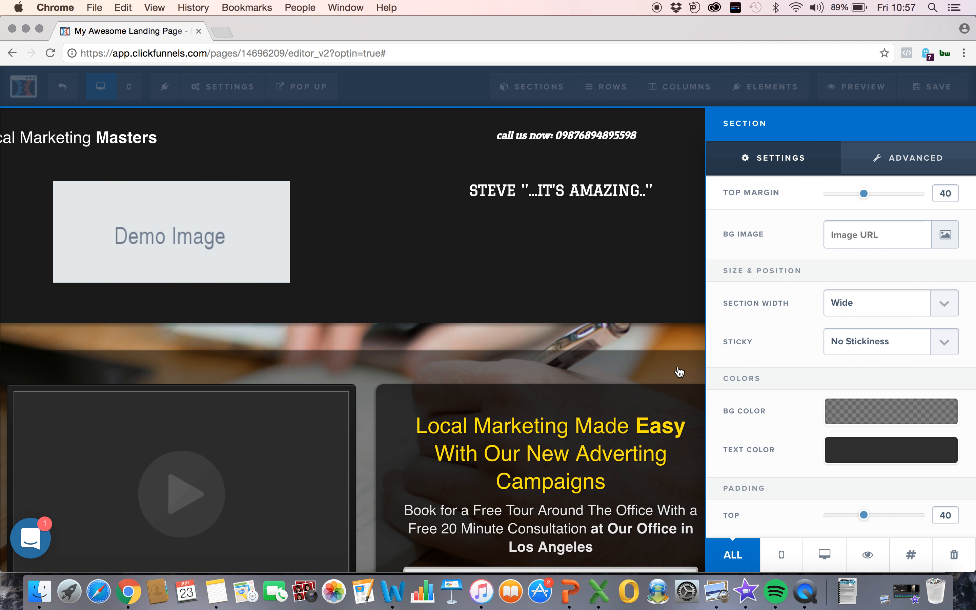
pyautogui.click(879, 419)
pyautogui.moveTo(895, 358); pyautogui.dragTo(956, 358)
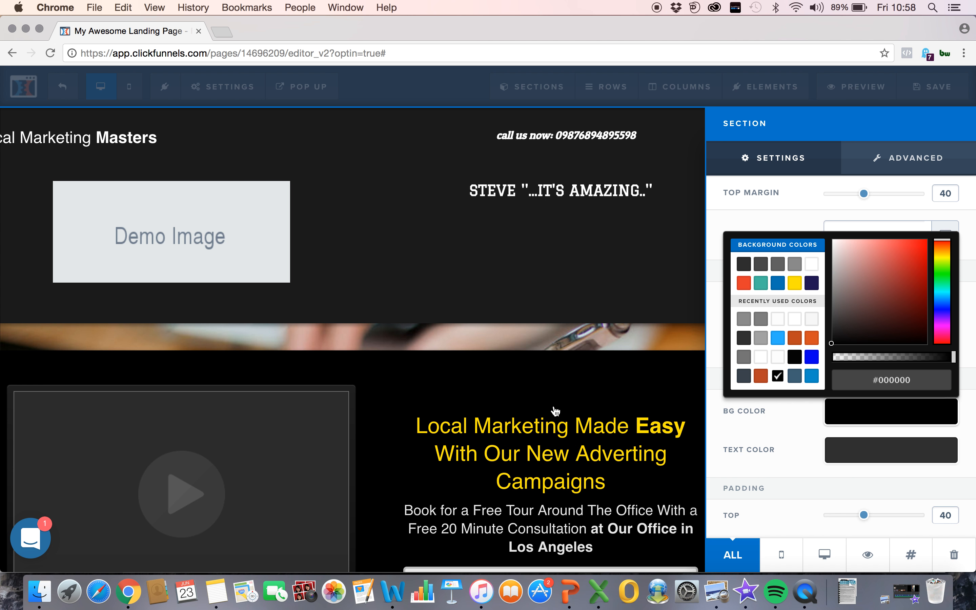
pyautogui.moveTo(955, 357); pyautogui.dragTo(800, 358)
pyautogui.click(469, 401)
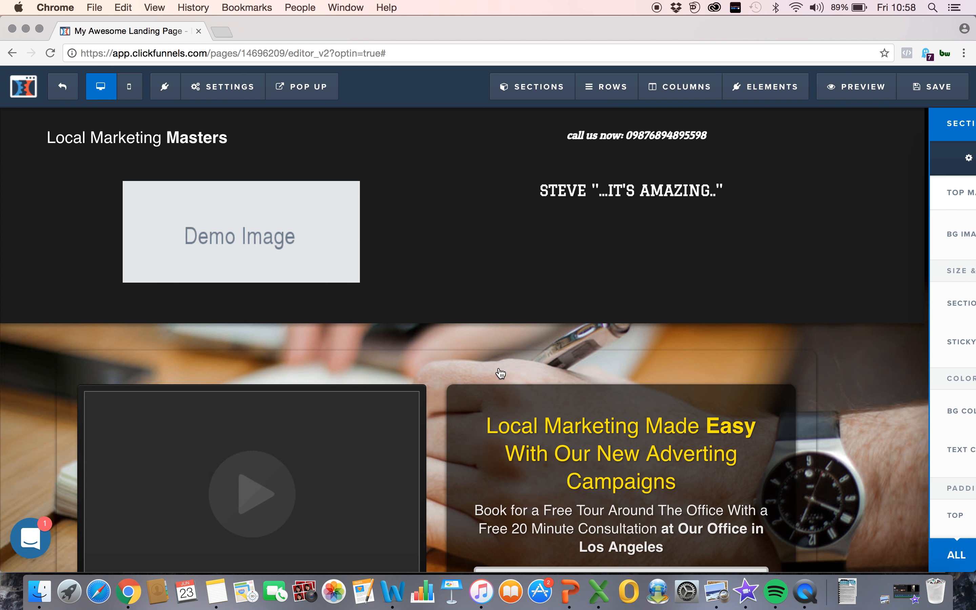
pyautogui.scroll(-5, 500, 372)
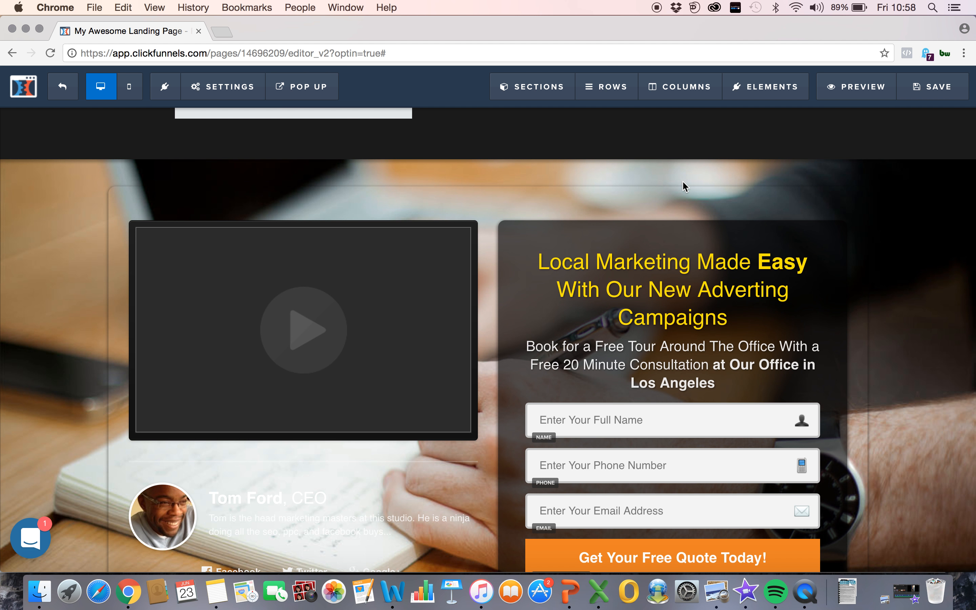
# Step: Set the background color of the section holding the video and optin form to rgba(0, 0, 0, 0.42)
pyautogui.click(853, 195)
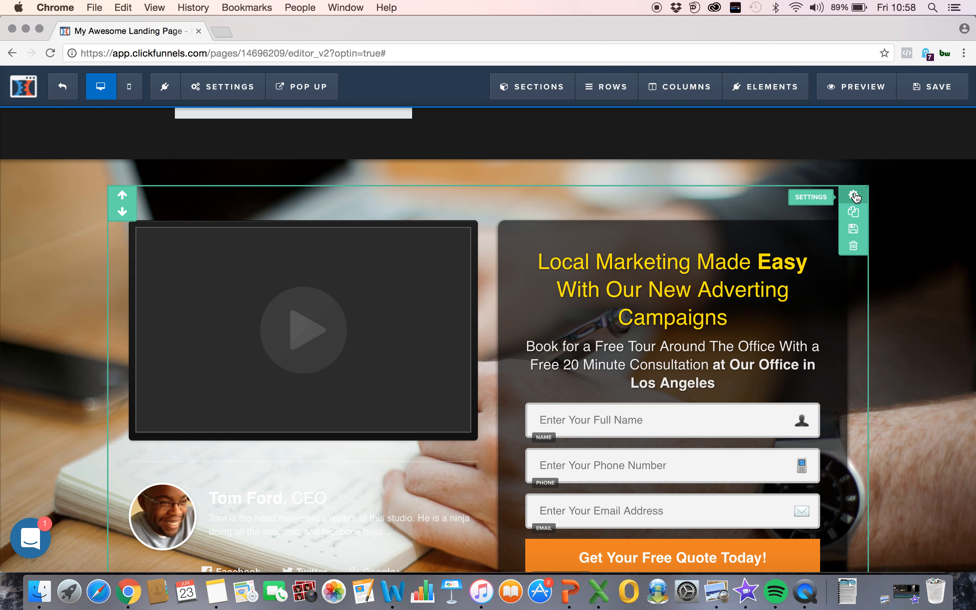
pyautogui.click(857, 412)
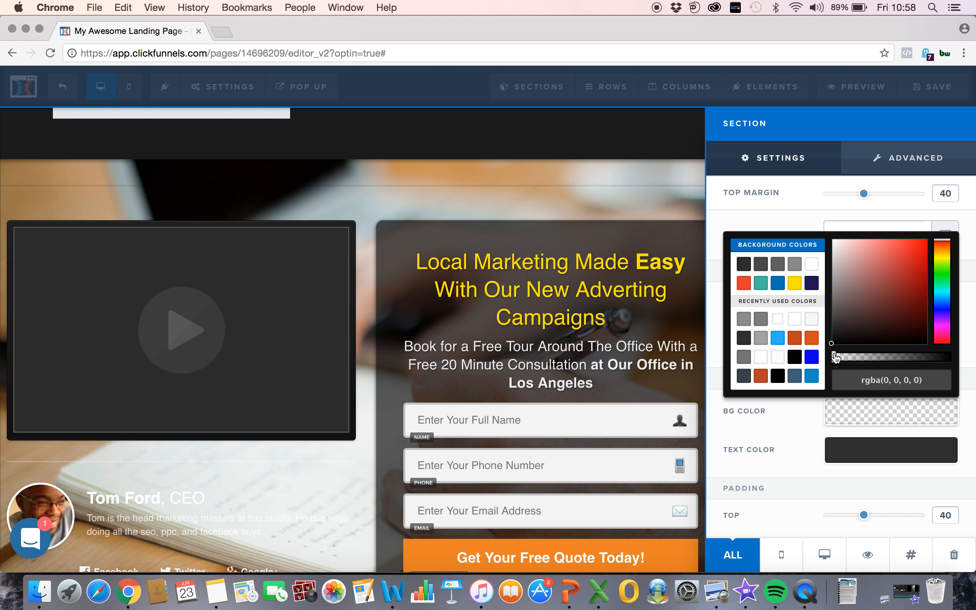
pyautogui.moveTo(834, 355); pyautogui.dragTo(883, 361)
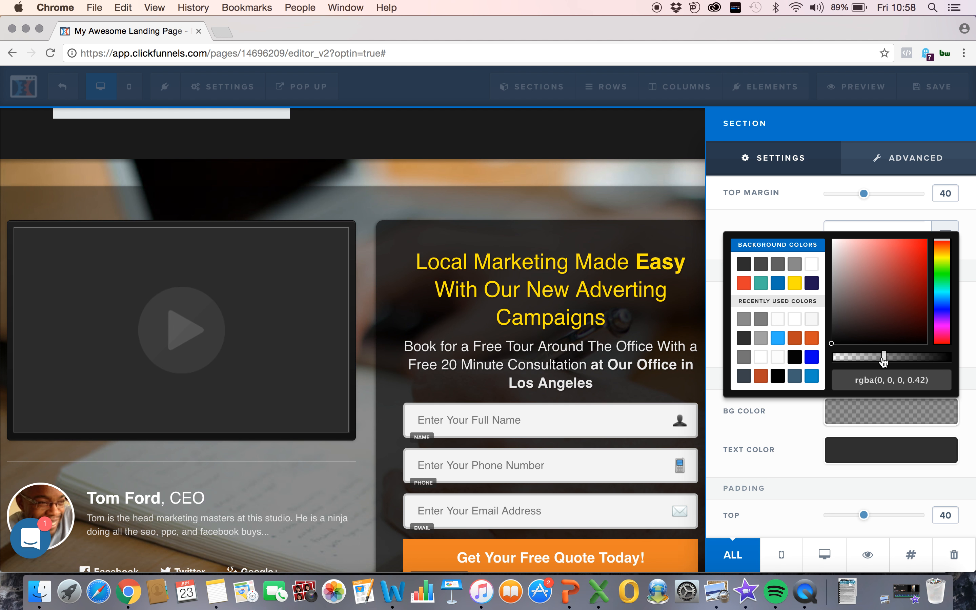
pyautogui.click(598, 271)
# Step: Lower the opacity of the header section's dark background color to make it semi-transparent over the page's background photo
pyautogui.scroll(4, 633, 187)
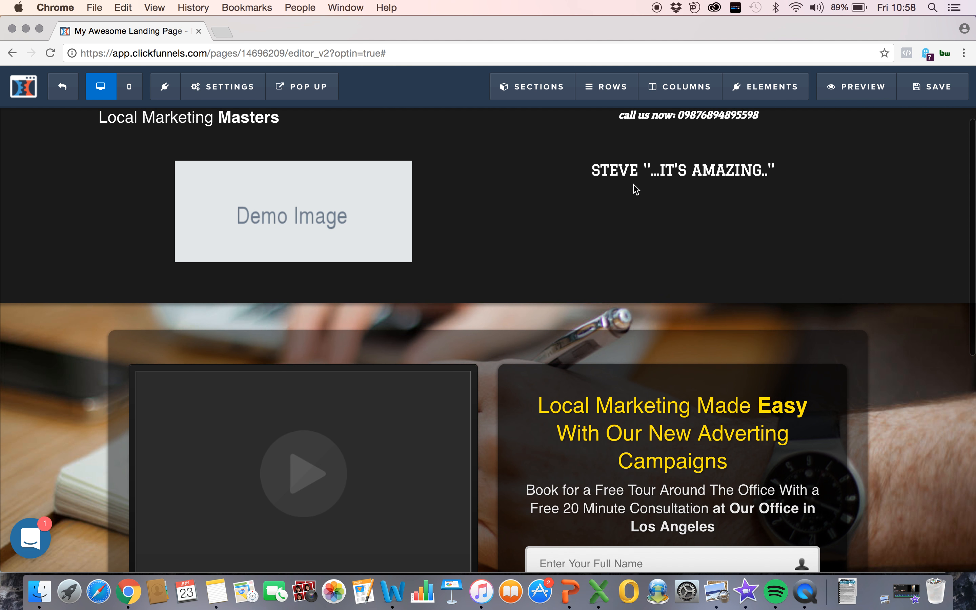
pyautogui.scroll(1, 958, 119)
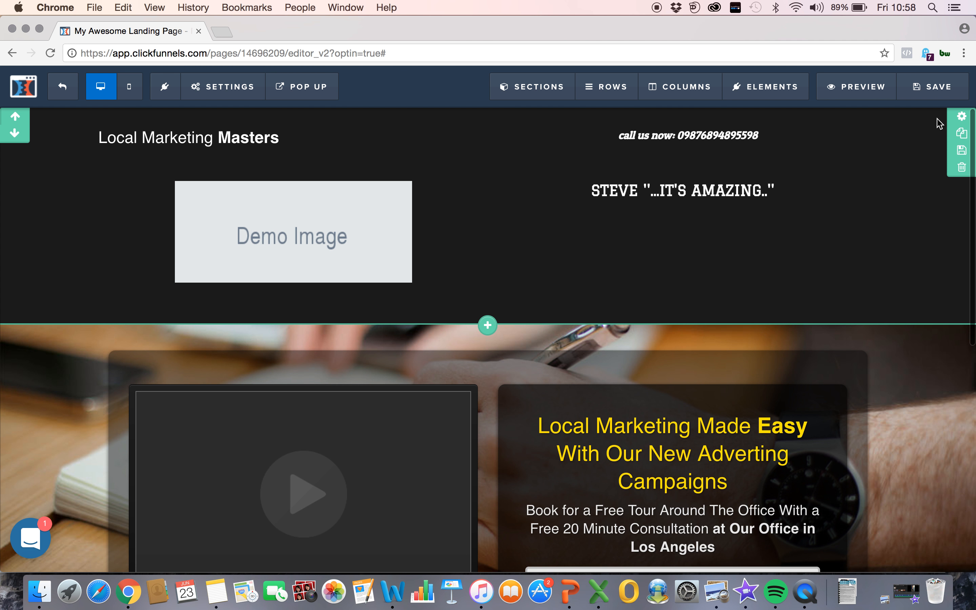
pyautogui.click(960, 117)
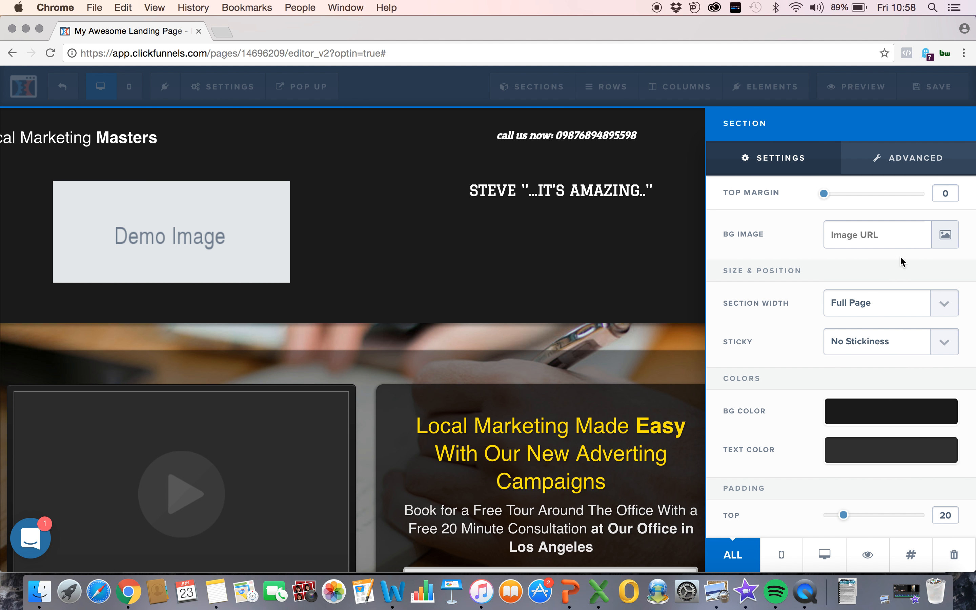
pyautogui.scroll(-2, 869, 451)
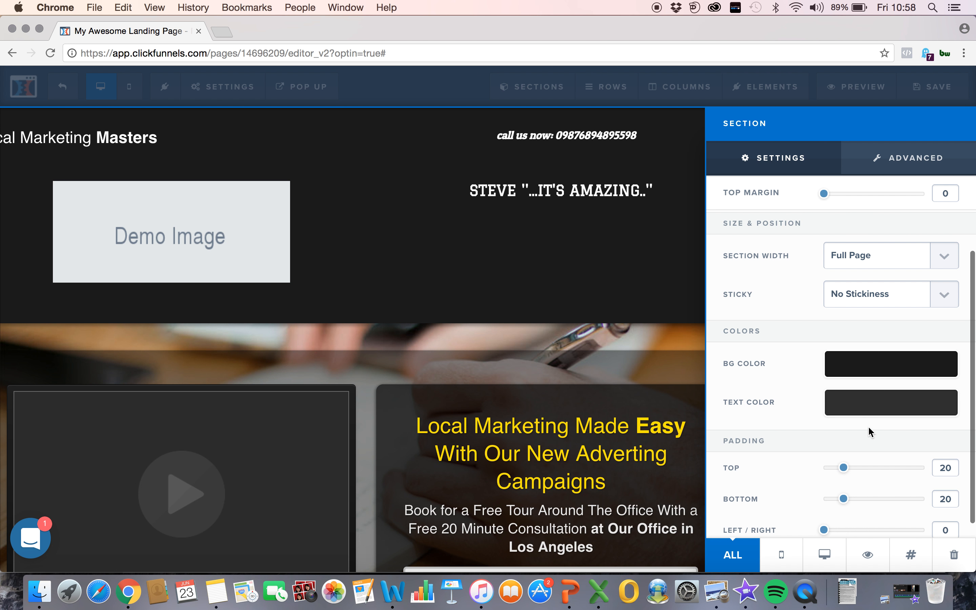
pyautogui.click(896, 374)
pyautogui.moveTo(955, 509); pyautogui.dragTo(891, 509)
pyautogui.click(591, 319)
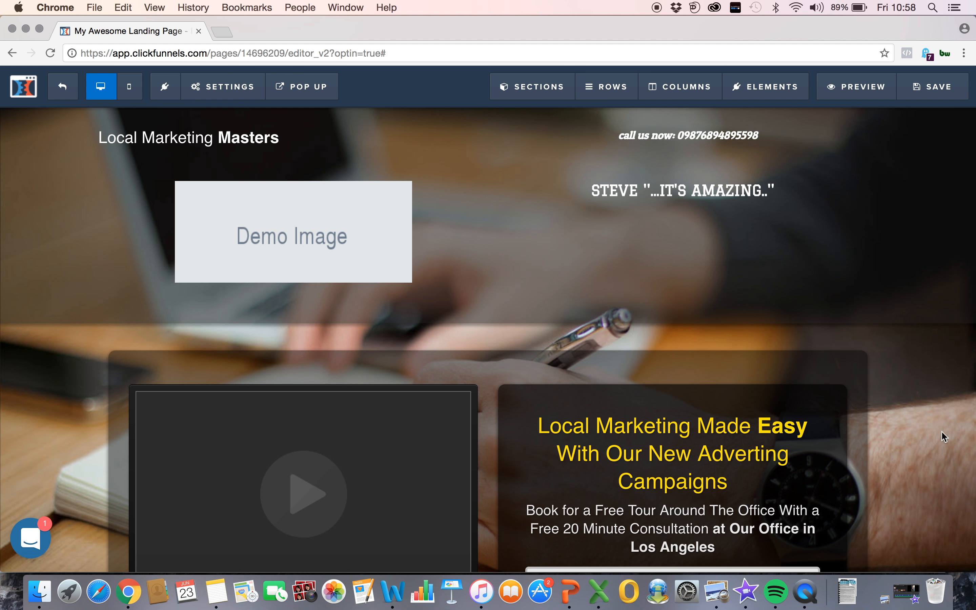
# Step: Set the header section's width to Medium
pyautogui.scroll(-10, 932, 464)
pyautogui.scroll(10, 929, 475)
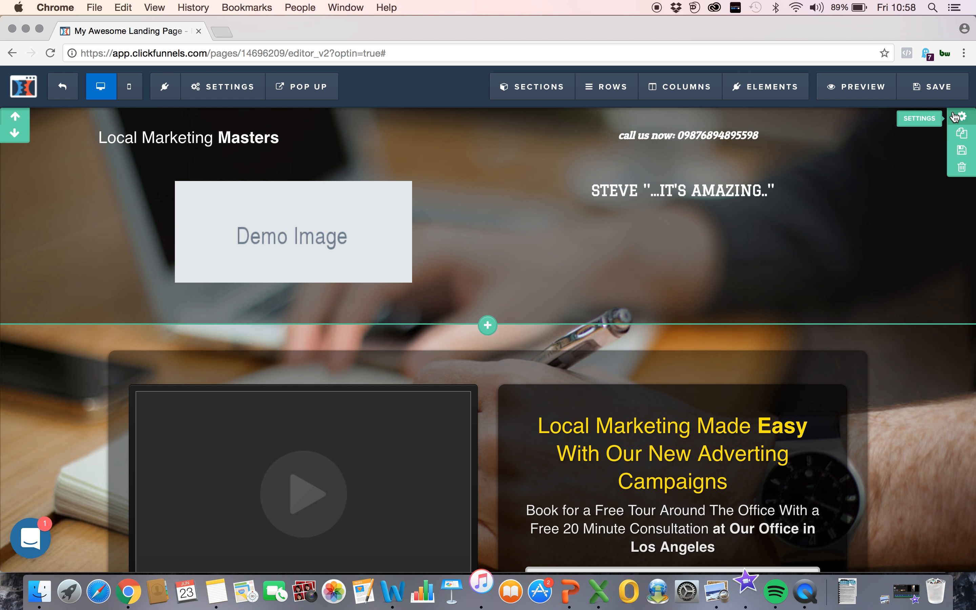
pyautogui.click(961, 117)
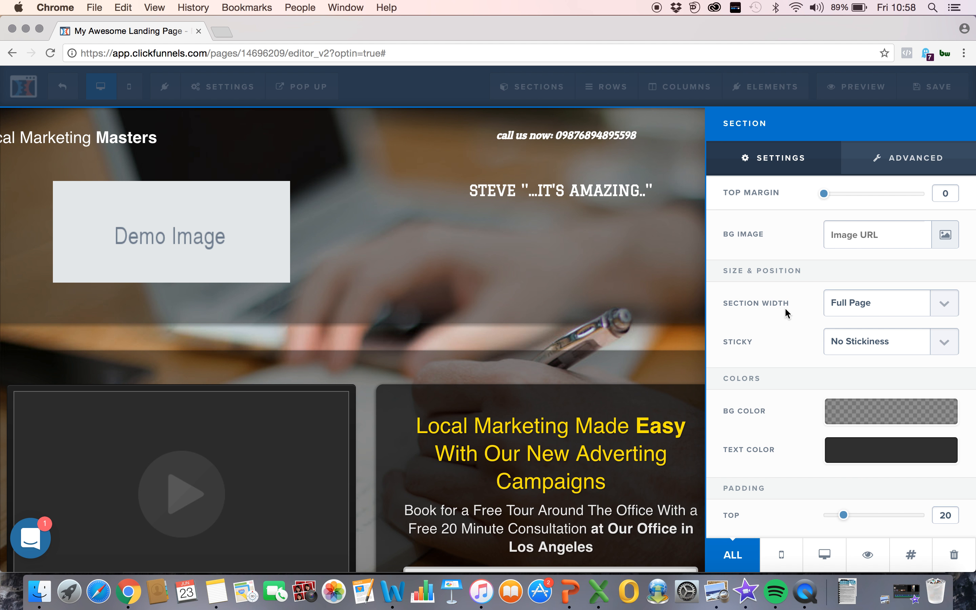
pyautogui.click(870, 309)
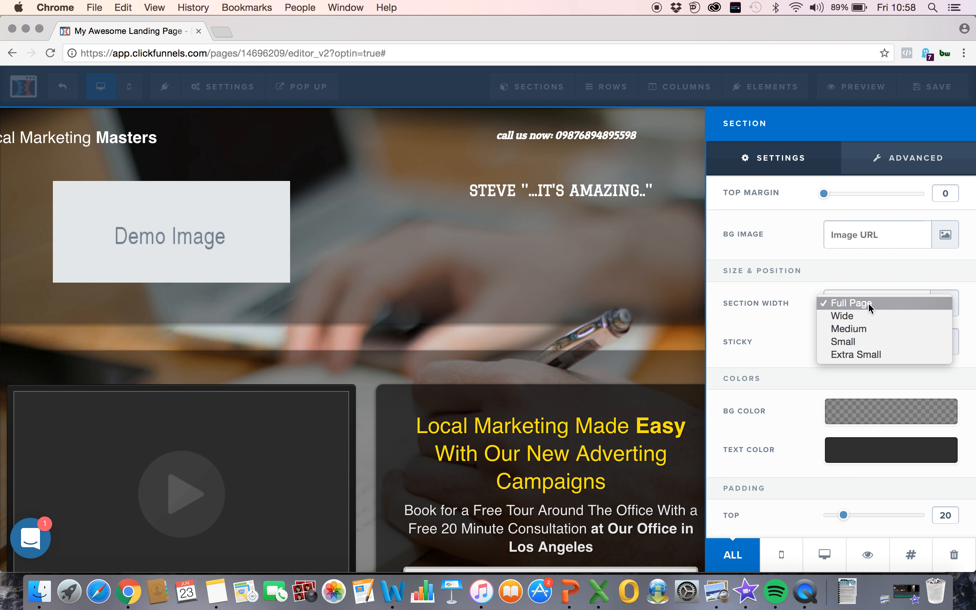
pyautogui.click(861, 327)
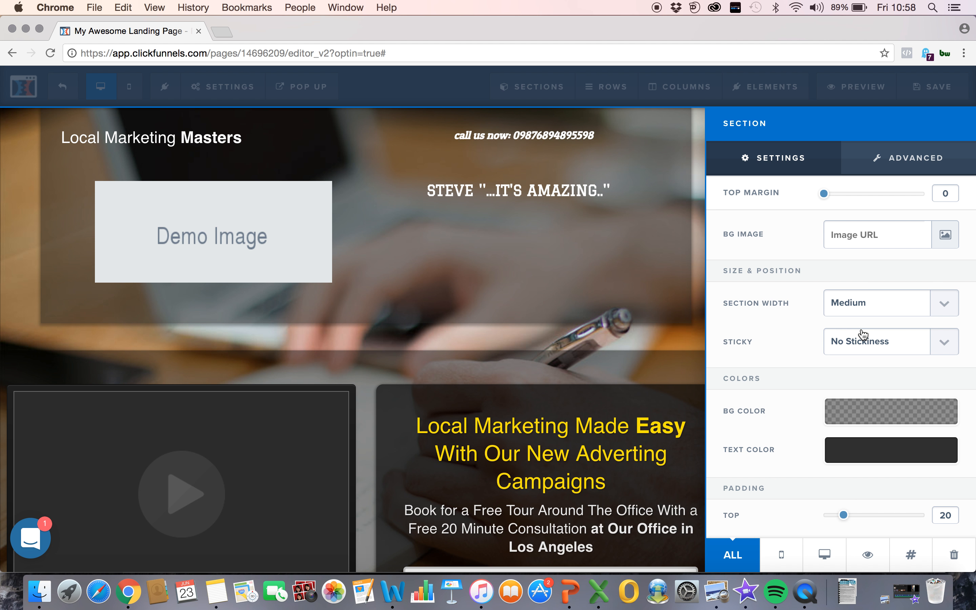
pyautogui.click(629, 285)
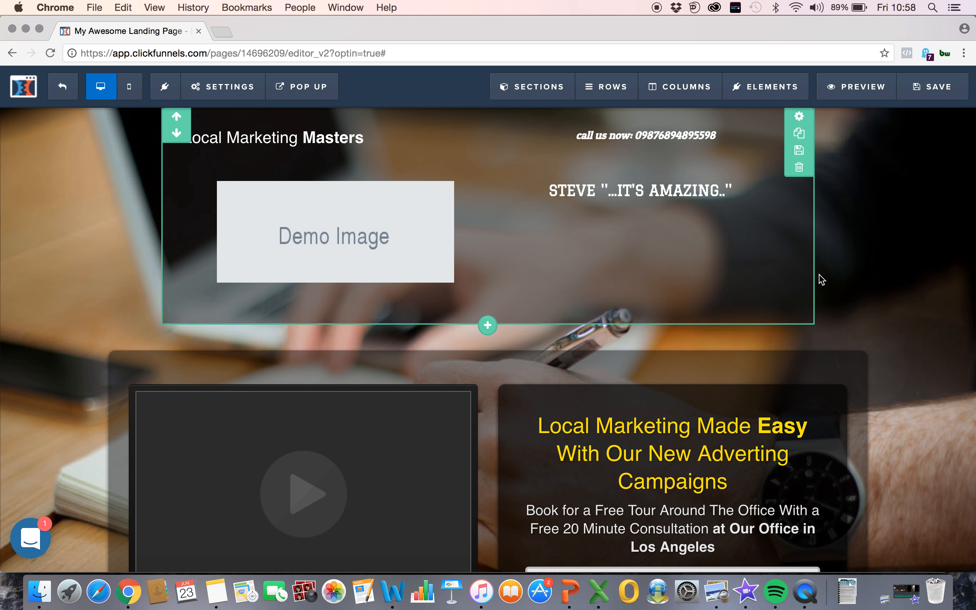
pyautogui.scroll(-1, 940, 356)
pyautogui.scroll(-10, 940, 356)
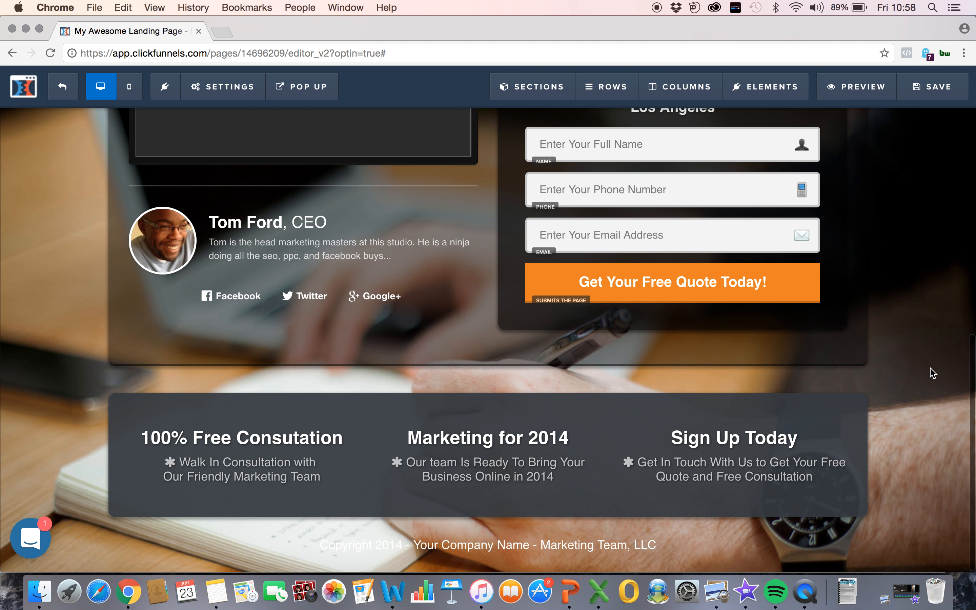
pyautogui.scroll(11, 938, 339)
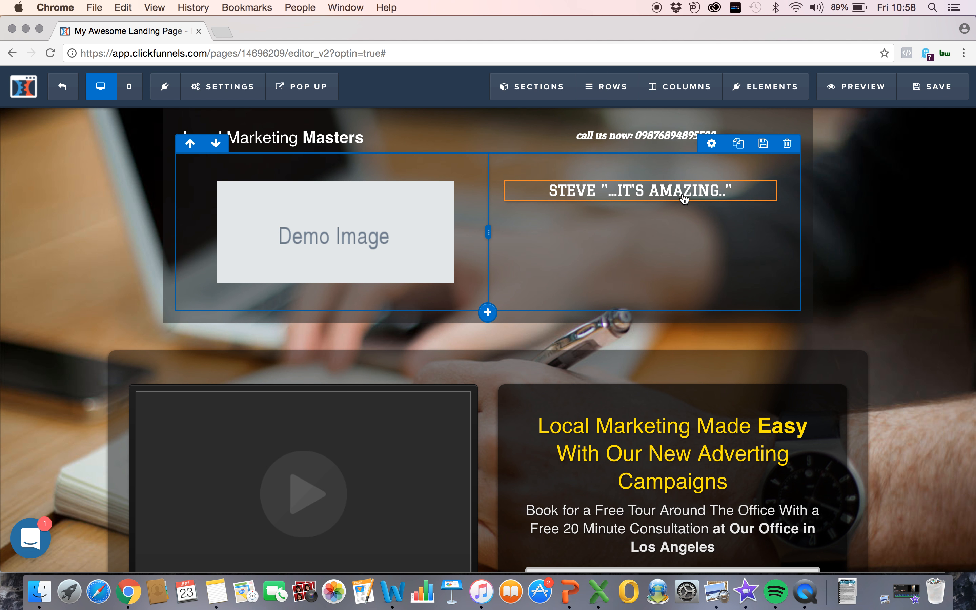
pyautogui.moveTo(673, 188)
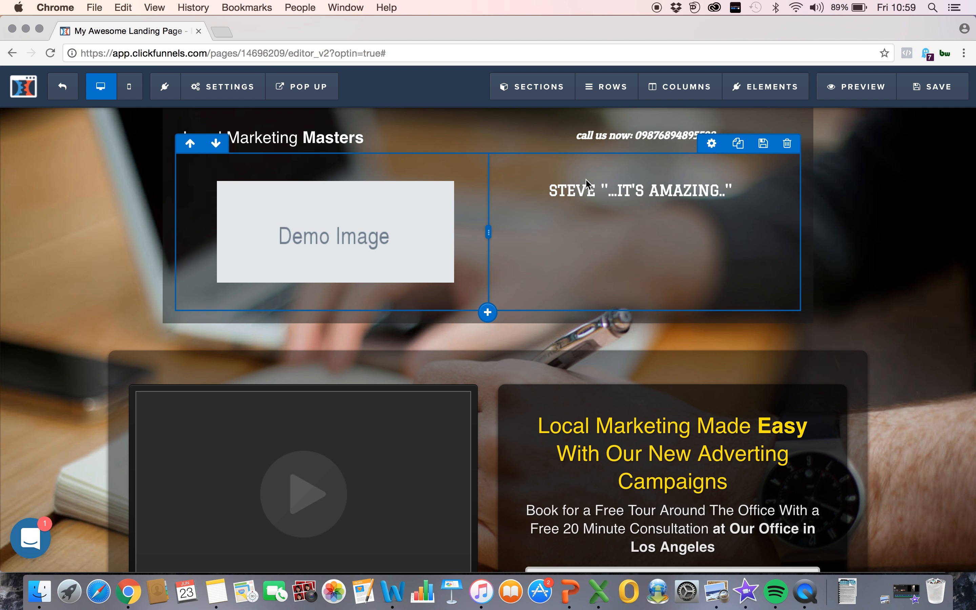
pyautogui.scroll(-10, 558, 281)
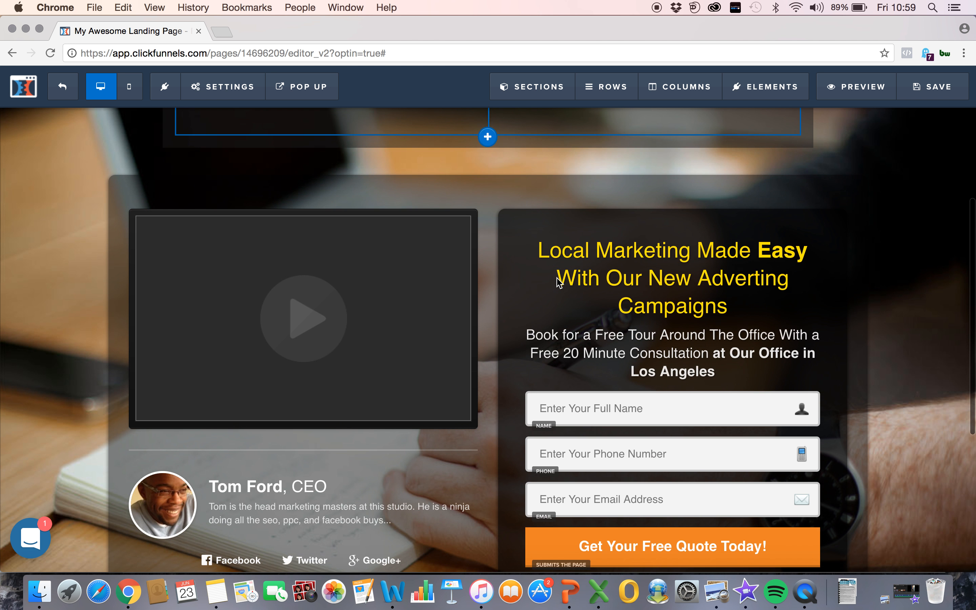
# Step: Reduce the width of the two-column row holding the demo image and testimonial in the header section
pyautogui.scroll(10, 557, 282)
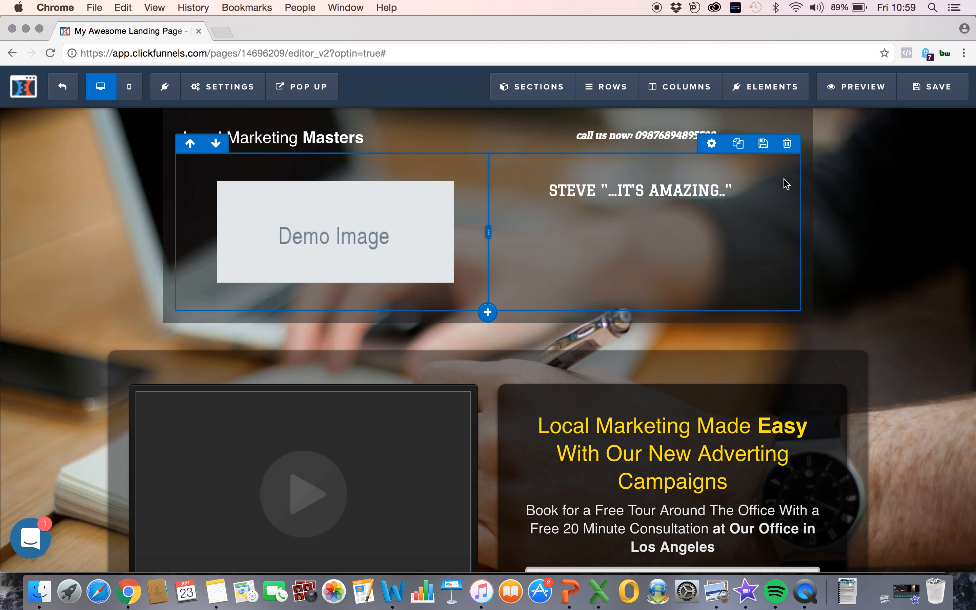
pyautogui.click(711, 144)
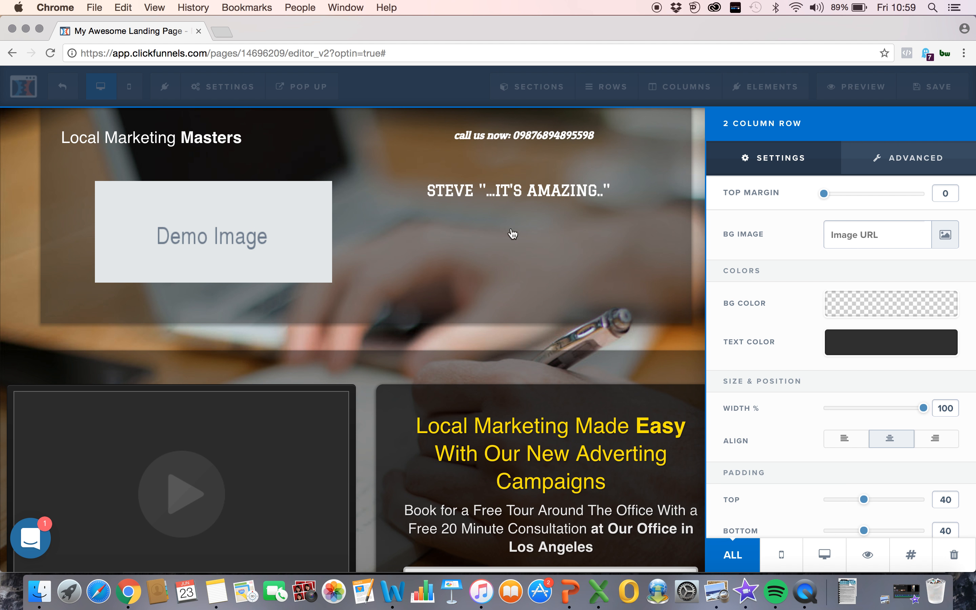
pyautogui.moveTo(924, 408); pyautogui.dragTo(859, 421)
pyautogui.moveTo(824, 193)
pyautogui.mouseDown()
pyautogui.moveTo(875, 193)
pyautogui.moveTo(811, 197)
pyautogui.mouseUp()
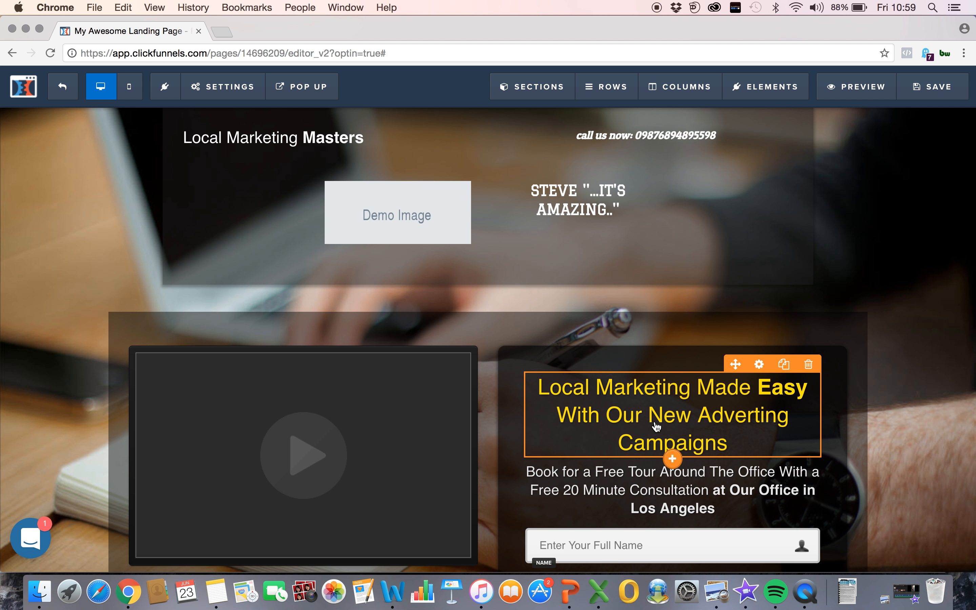
# Step: Set the top margin of the "Book for a Free Tour Around The Office" headline to 0 and check its advanced style options
pyautogui.click(714, 468)
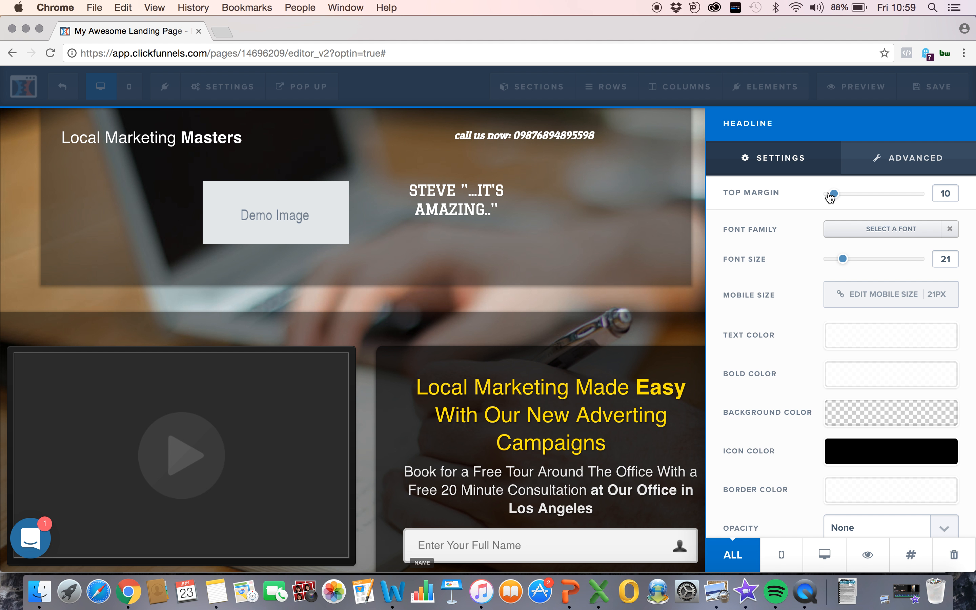
pyautogui.moveTo(833, 197); pyautogui.dragTo(912, 207)
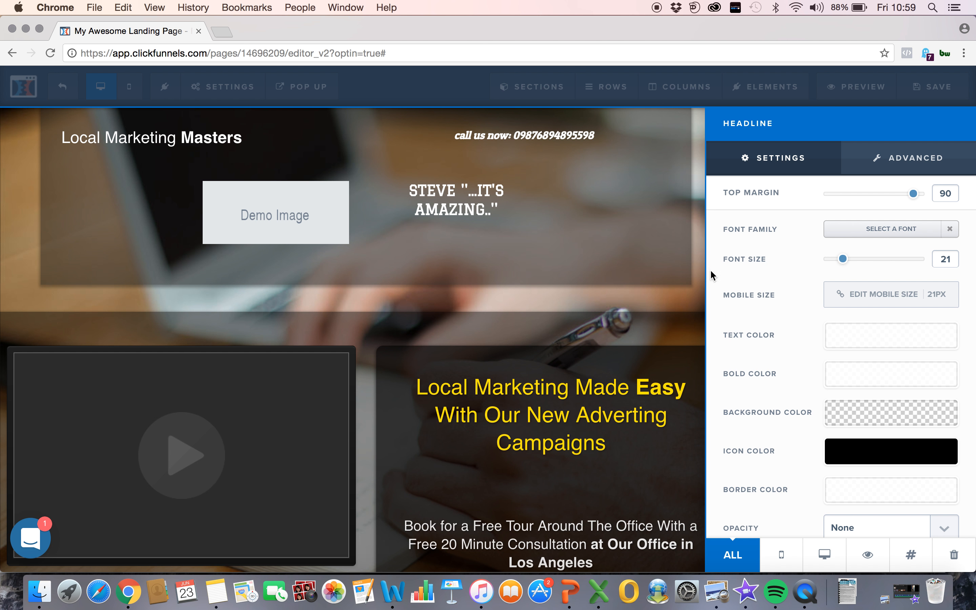
pyautogui.moveTo(913, 195); pyautogui.dragTo(819, 194)
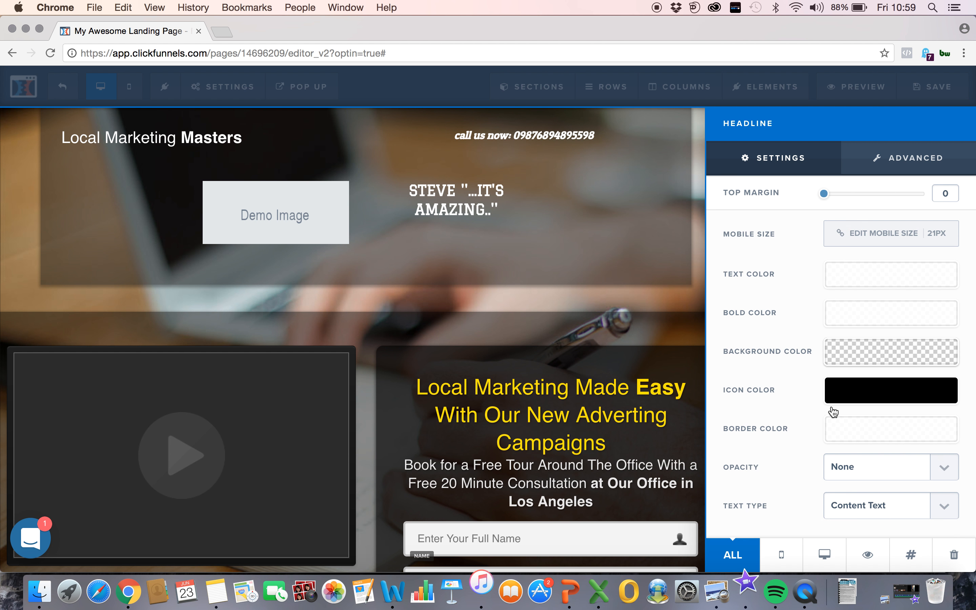
pyautogui.click(885, 158)
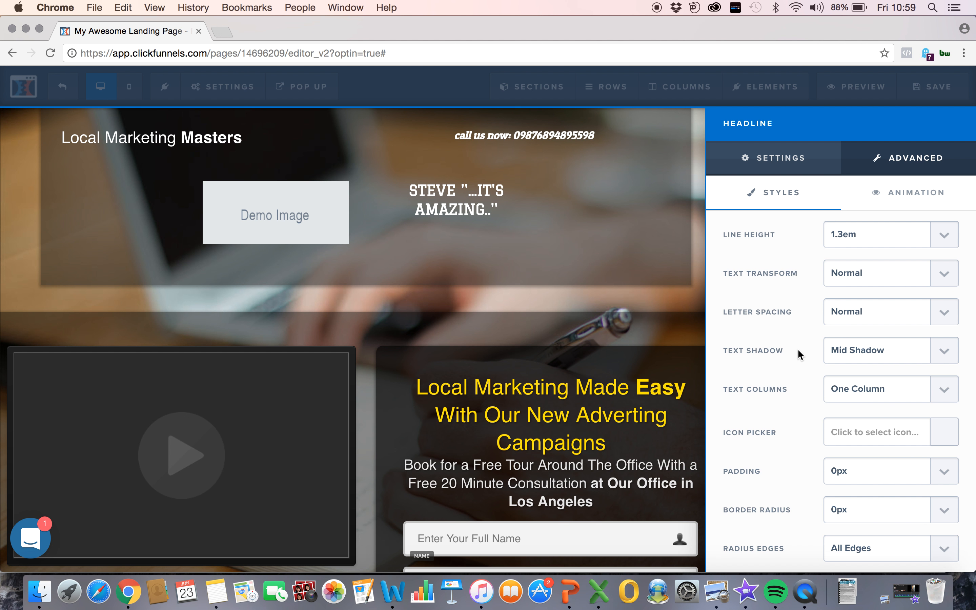
pyautogui.scroll(-3, 798, 348)
pyautogui.click(628, 390)
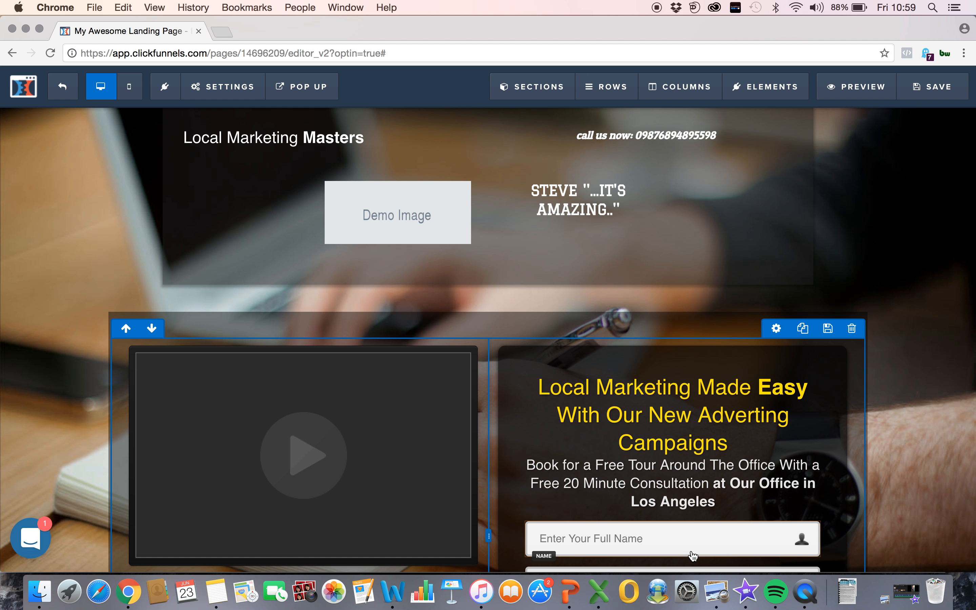
# Step: Check the page in the mobile layout and return to the desktop layout
pyautogui.scroll(-5, 749, 409)
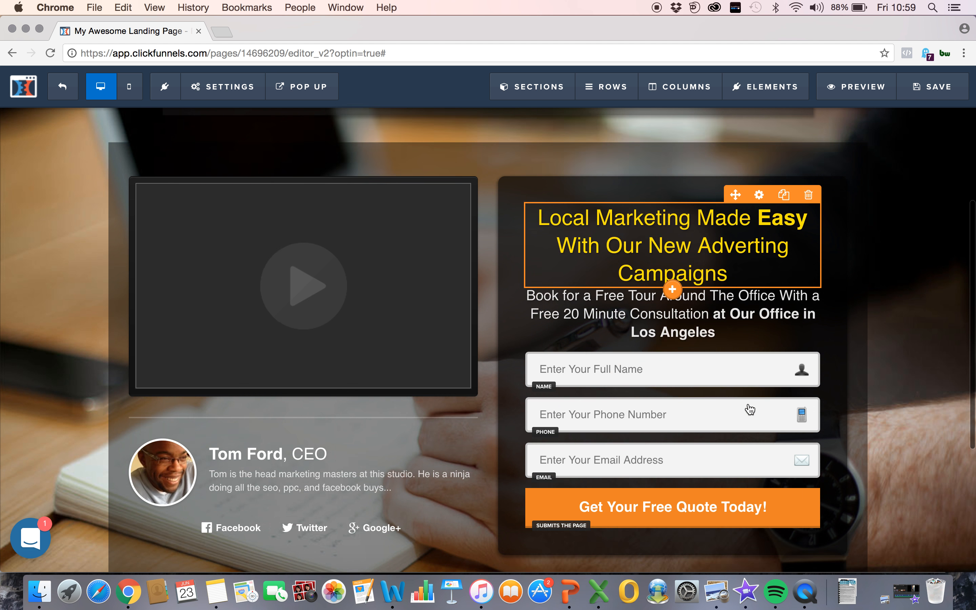
pyautogui.scroll(-5, 749, 409)
pyautogui.scroll(10, 732, 277)
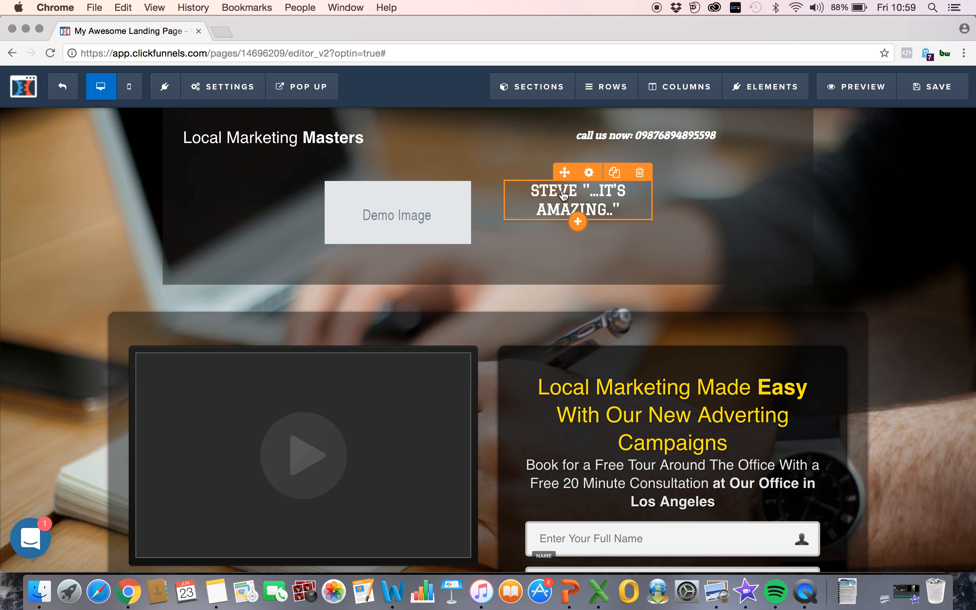
pyautogui.click(130, 86)
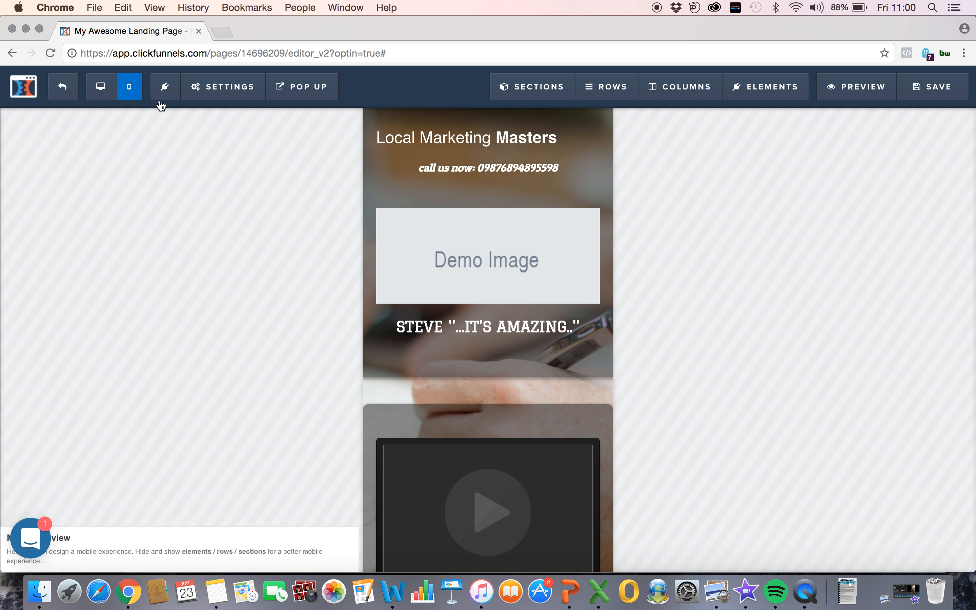
pyautogui.click(100, 89)
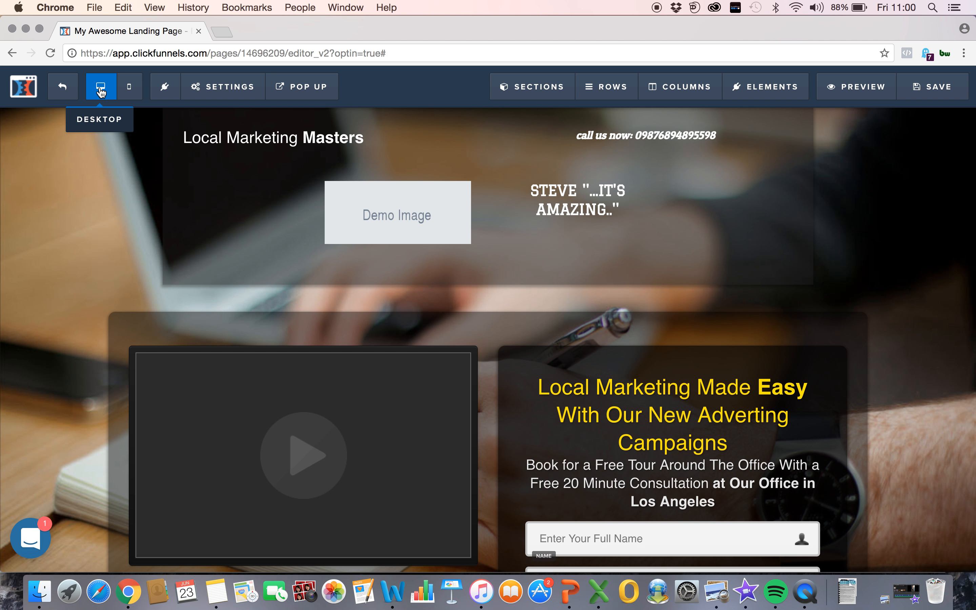
# Step: Connect the page's email integration to AWeber with the Integrate Existing Form action and the BOOTCAMP list
pyautogui.moveTo(240, 86)
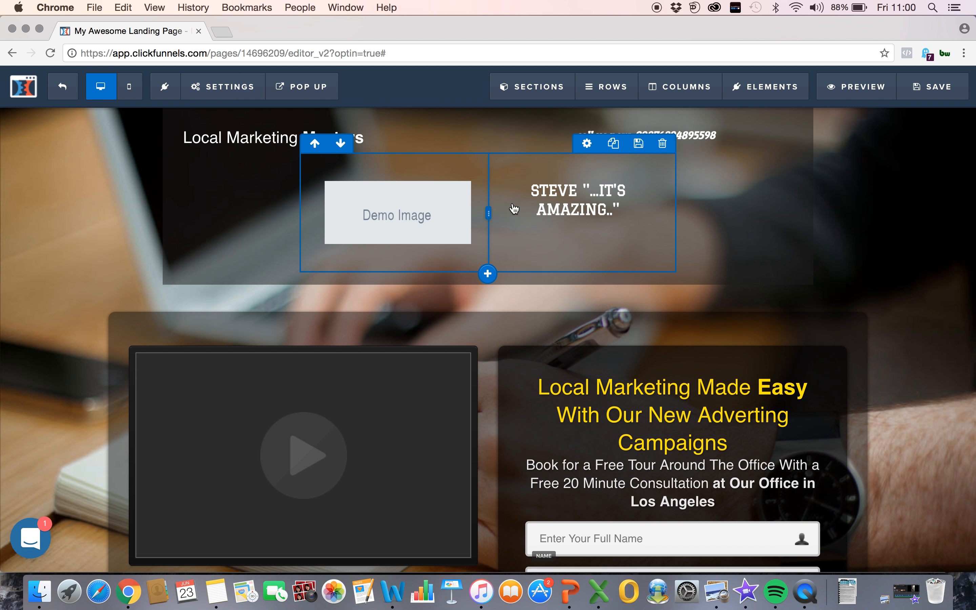
pyautogui.scroll(-5, 512, 207)
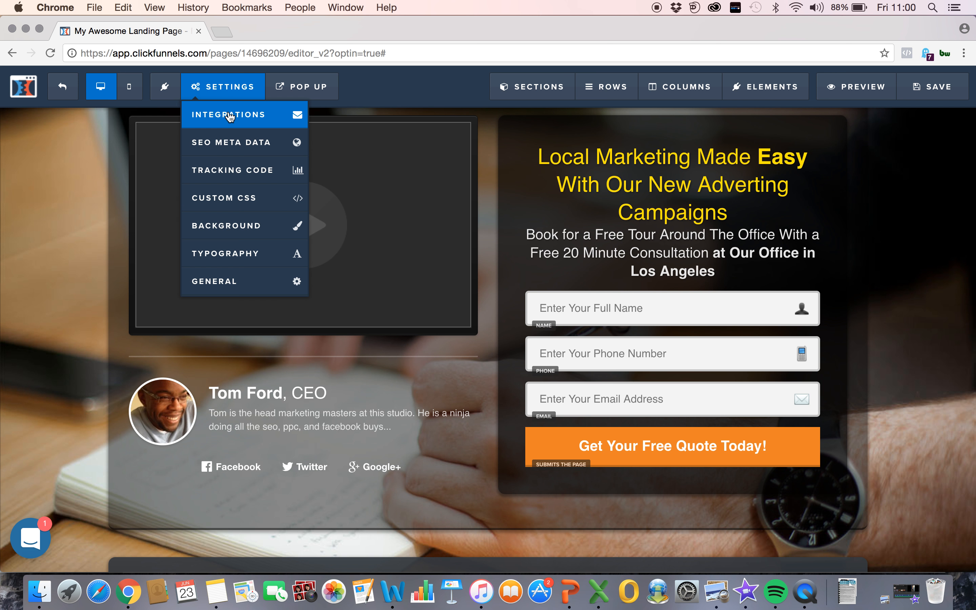
pyautogui.click(229, 117)
pyautogui.click(858, 277)
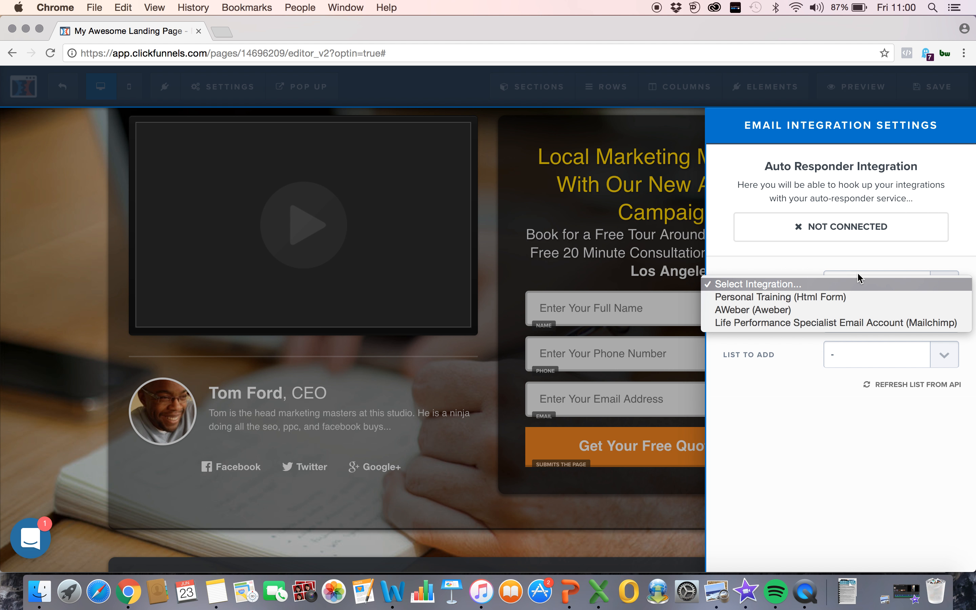
pyautogui.click(824, 310)
pyautogui.click(874, 325)
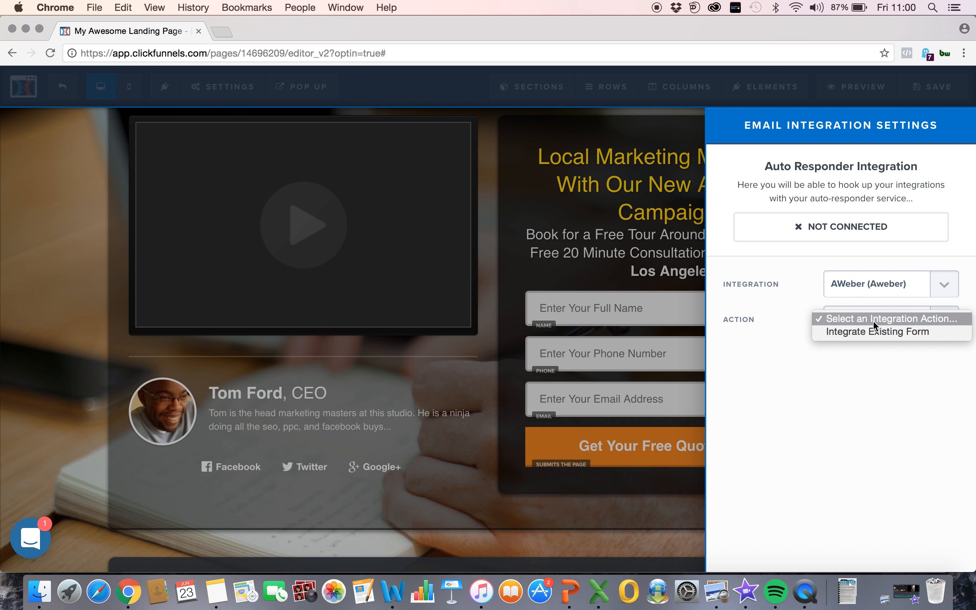
pyautogui.click(869, 330)
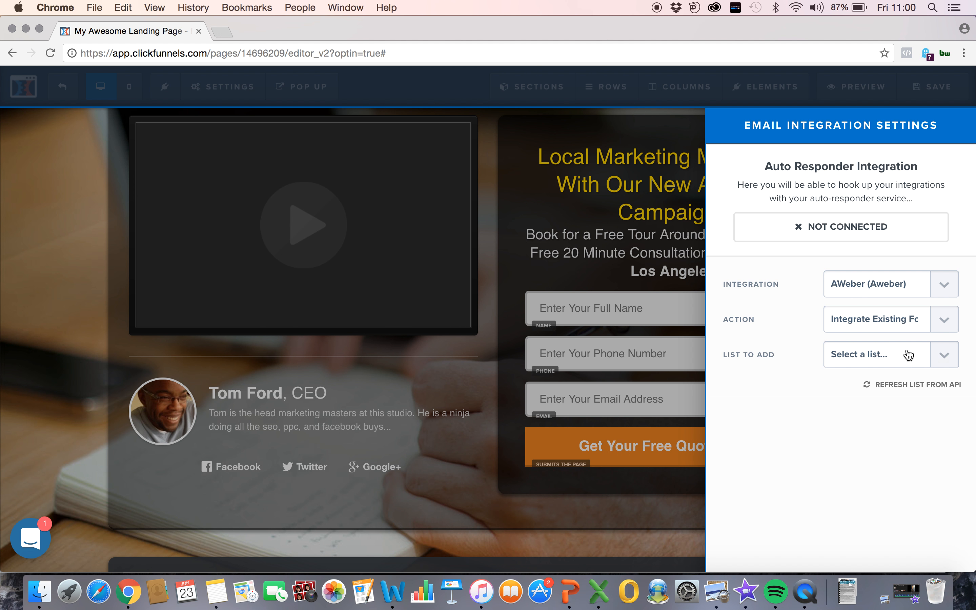
pyautogui.click(912, 354)
pyautogui.click(879, 369)
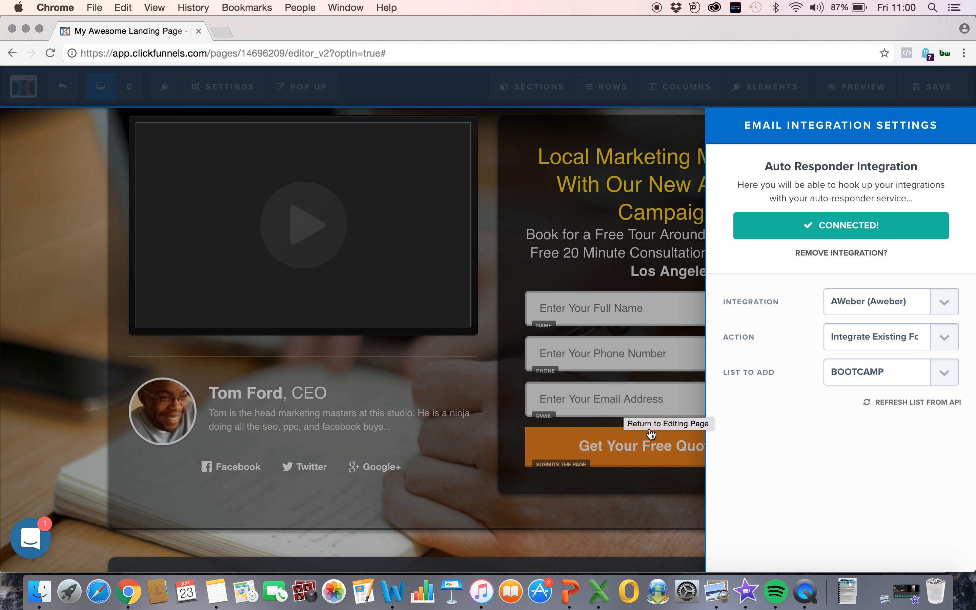
pyautogui.click(527, 216)
pyautogui.scroll(5, 528, 217)
pyautogui.scroll(2, 524, 216)
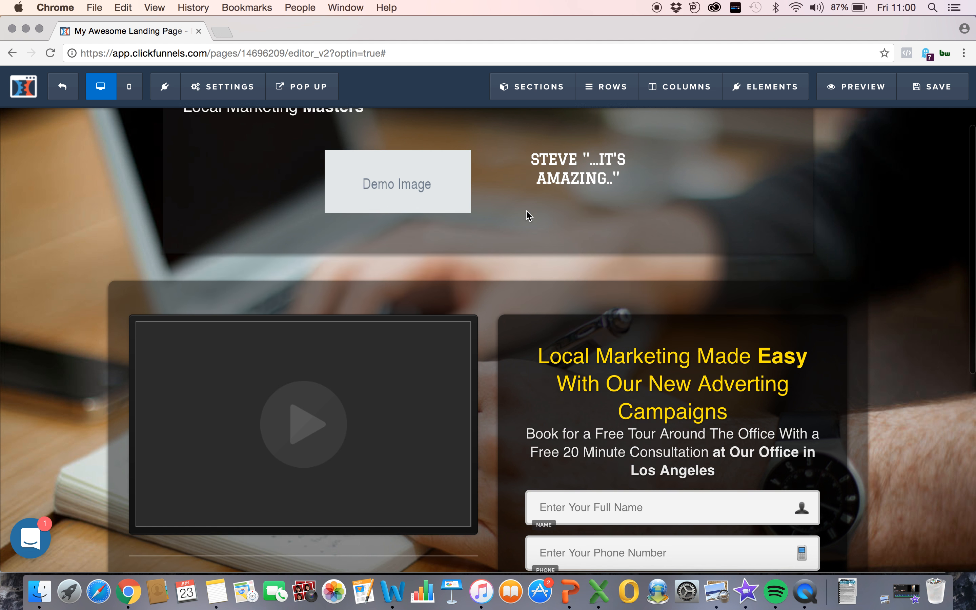
pyautogui.scroll(-3, 524, 209)
pyautogui.scroll(-3, 673, 403)
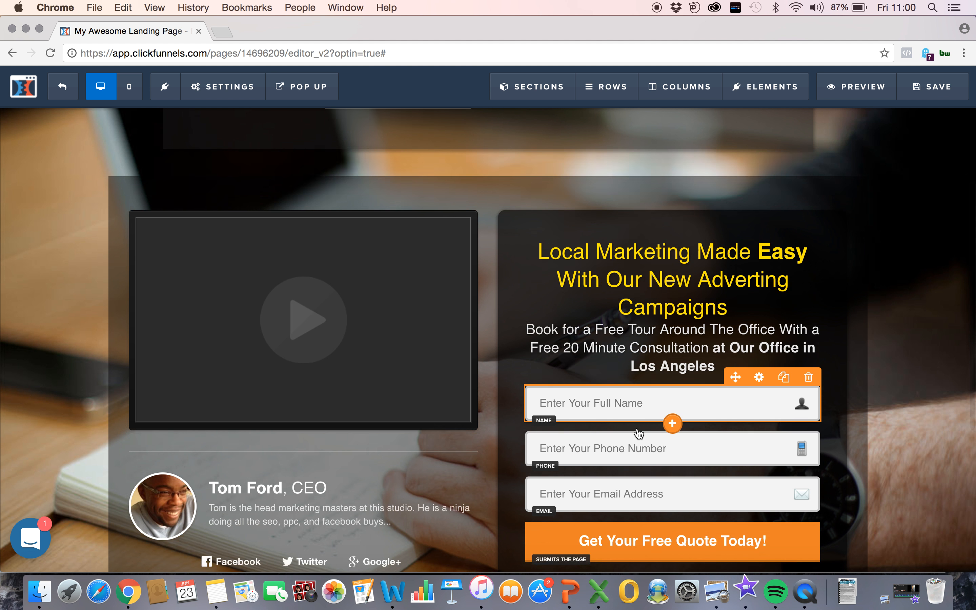
# Step: Set the page's SEO title to "COMPANY CO" and its description to "AWESOME HELPING PAGE"
pyautogui.moveTo(227, 93)
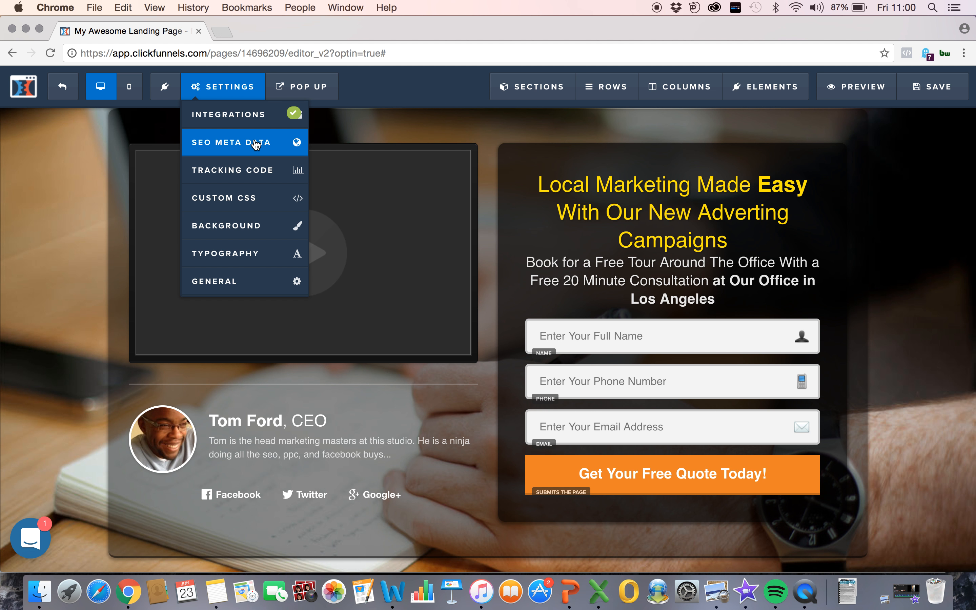
pyautogui.click(255, 143)
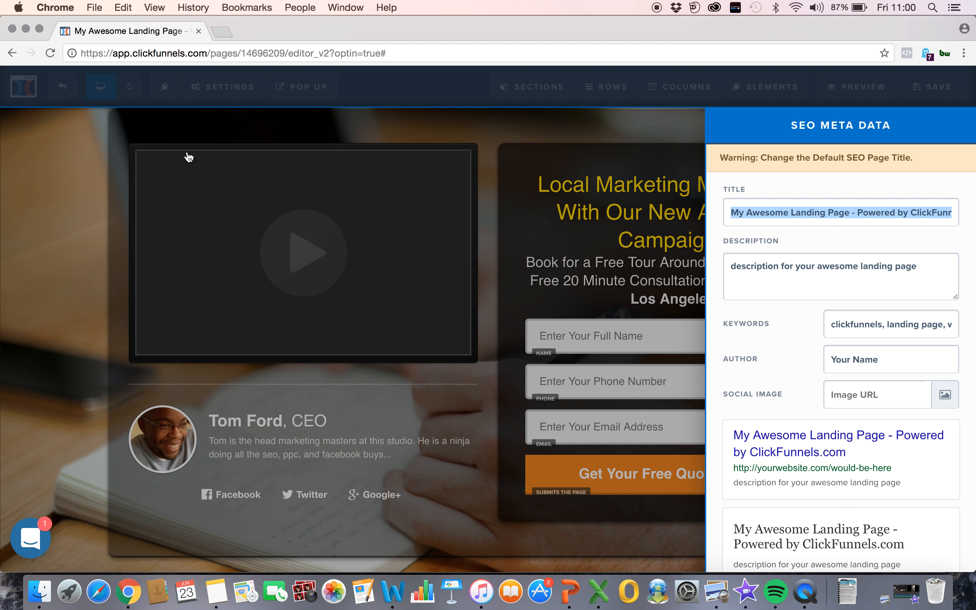
pyautogui.press('BackSpace')
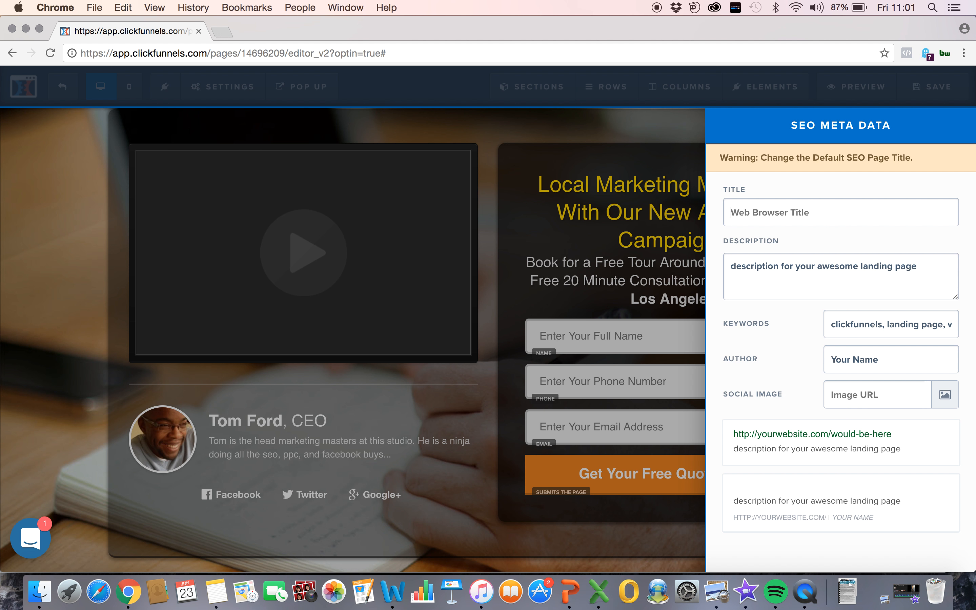
pyautogui.write('COMPANY CO')
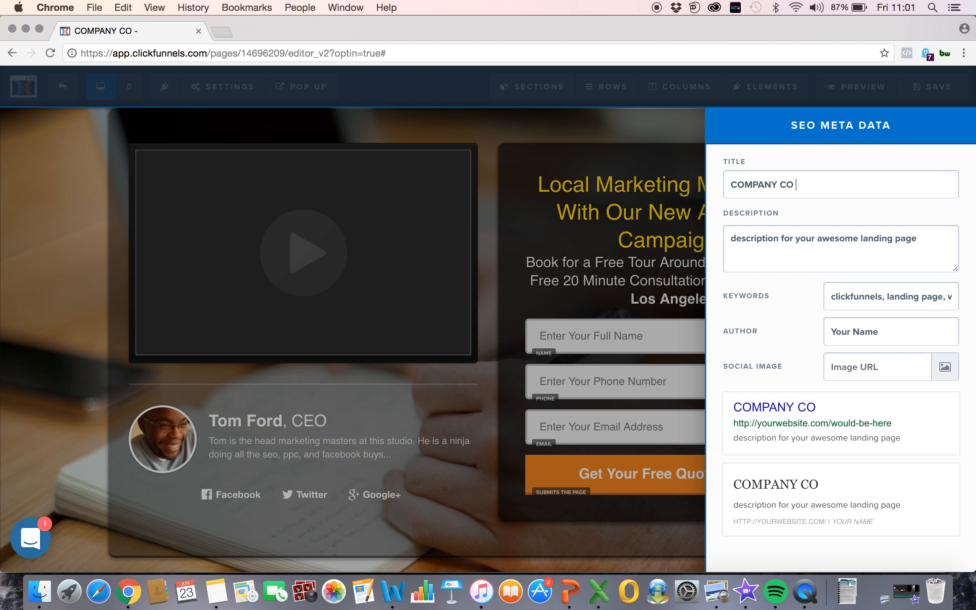
pyautogui.moveTo(936, 247); pyautogui.dragTo(745, 224)
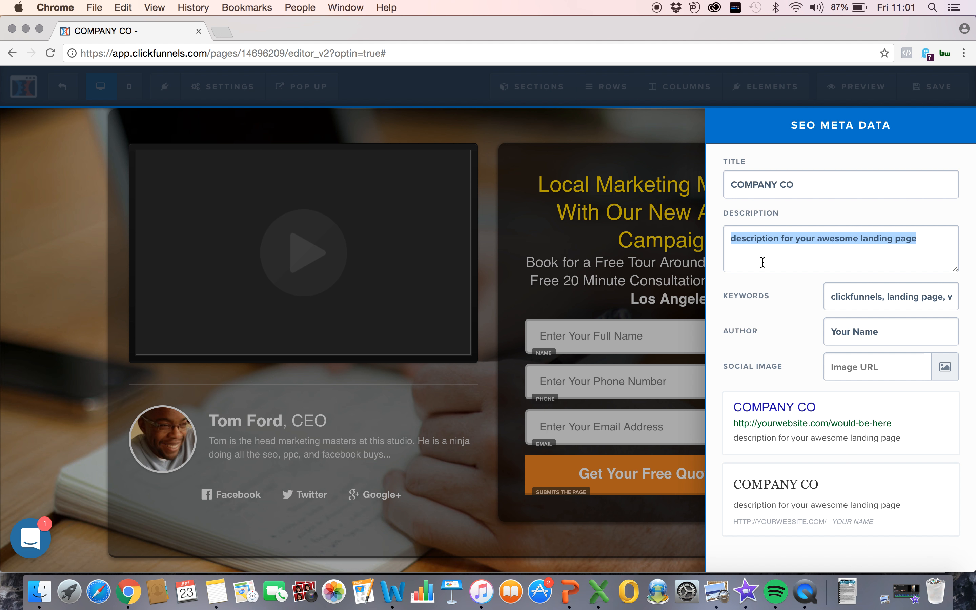
pyautogui.press('BackSpace')
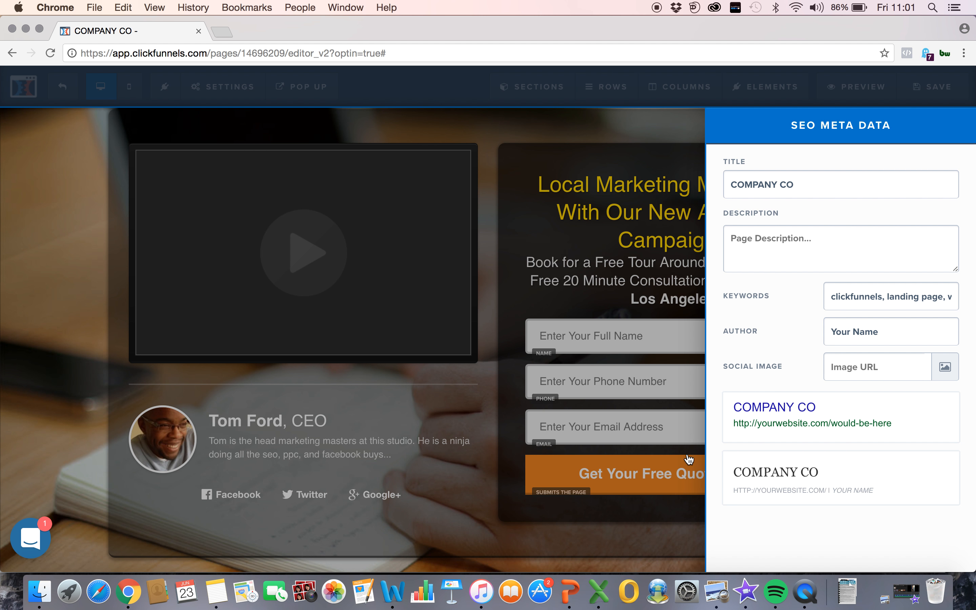
pyautogui.write('AWE')
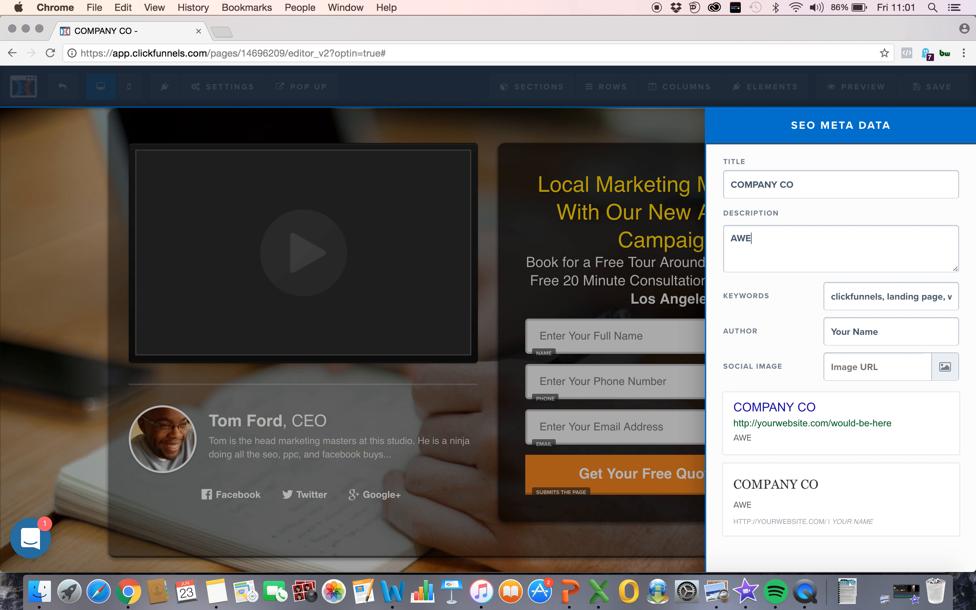
pyautogui.write('SOME HELPING PAGE')
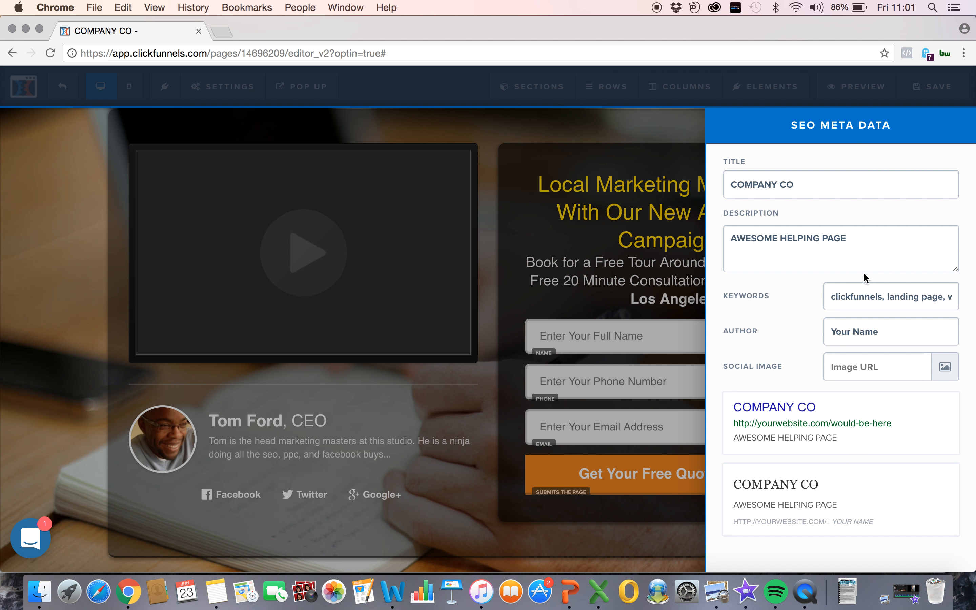
# Step: Add a comma after the last SEO keyword and set the author to "COMPANYCO"
pyautogui.moveTo(832, 299); pyautogui.dragTo(960, 307)
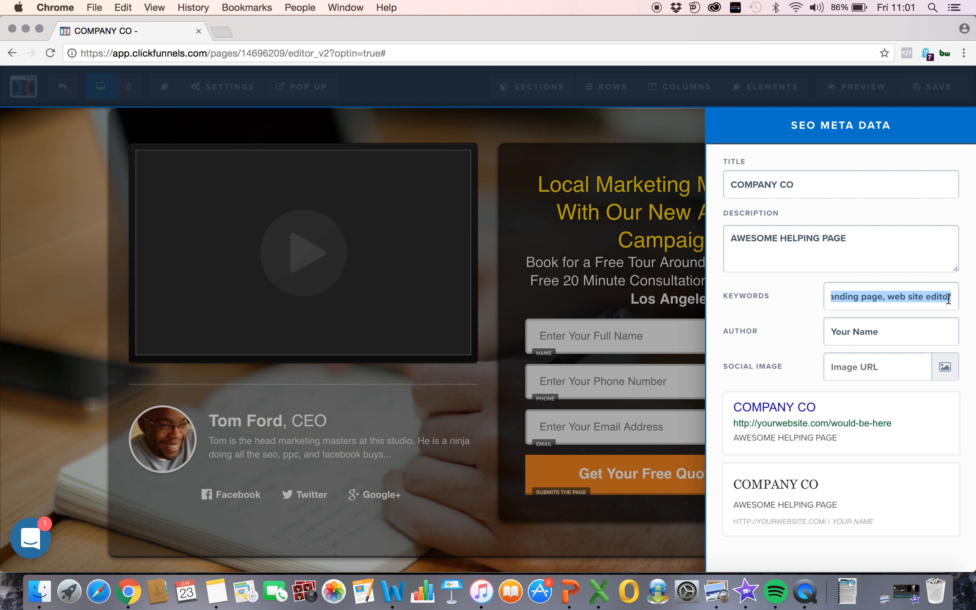
pyautogui.press('Right')
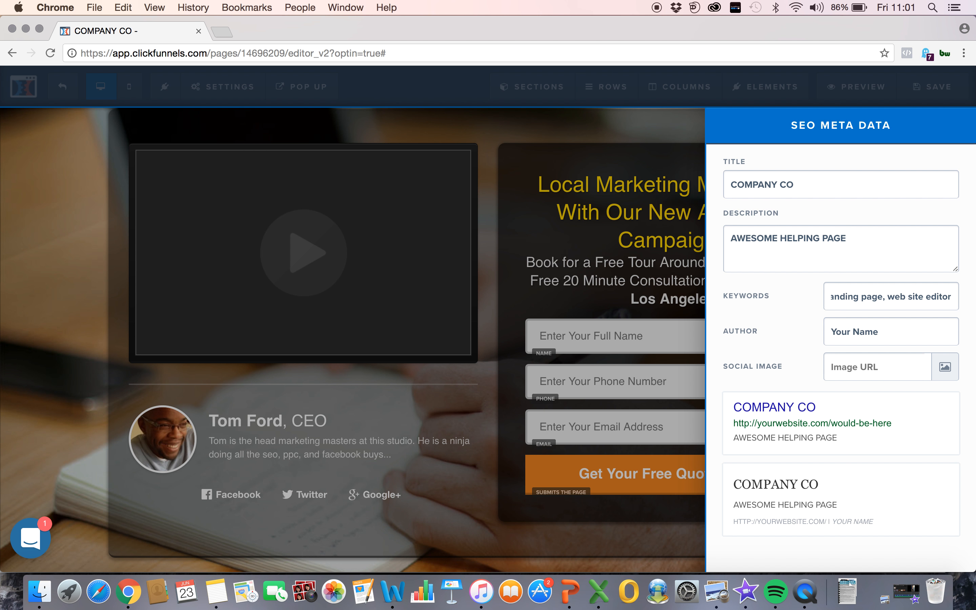
pyautogui.write(',')
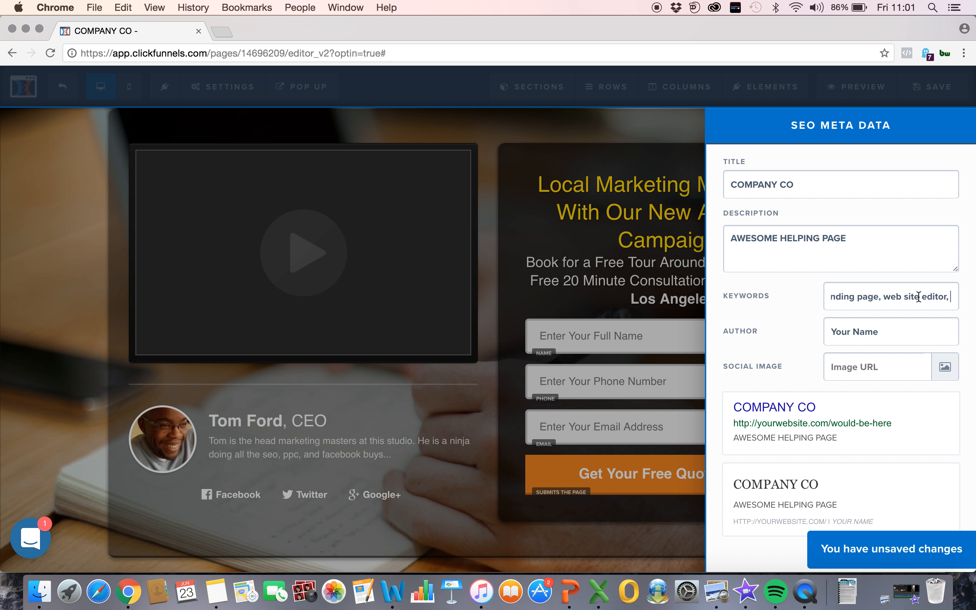
pyautogui.moveTo(881, 337); pyautogui.dragTo(822, 333)
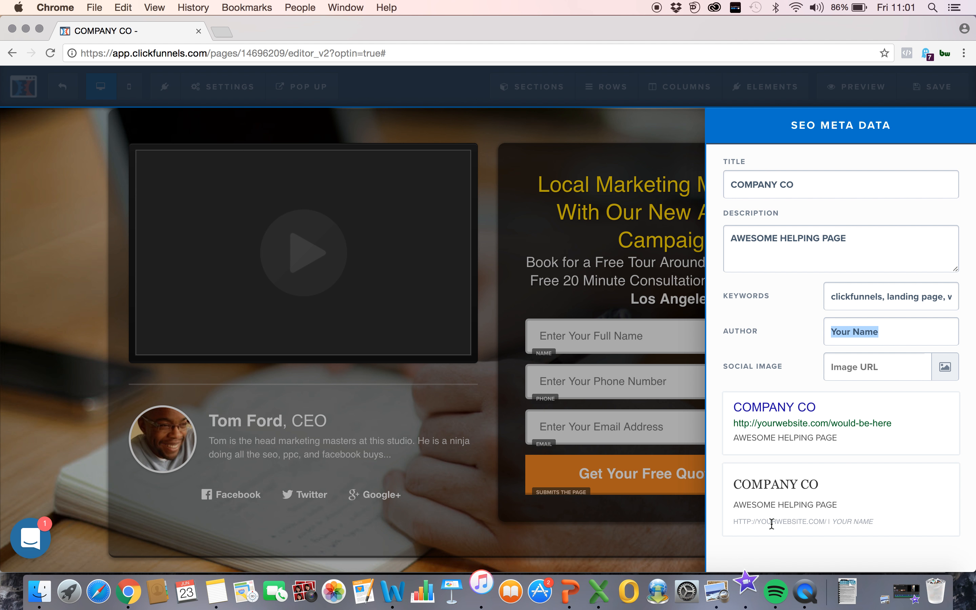
pyautogui.press('BackSpace')
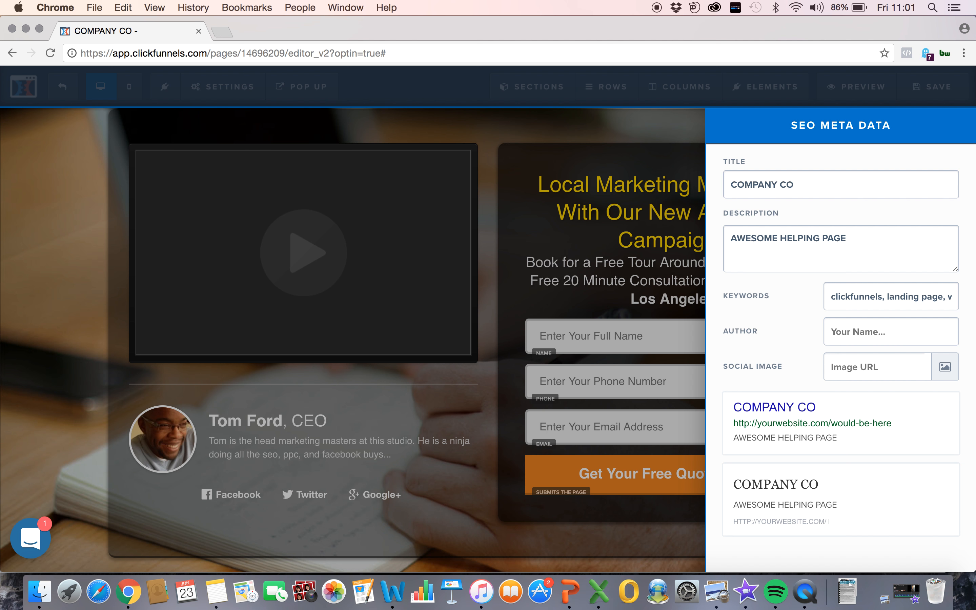
pyautogui.write('COMPANYCO')
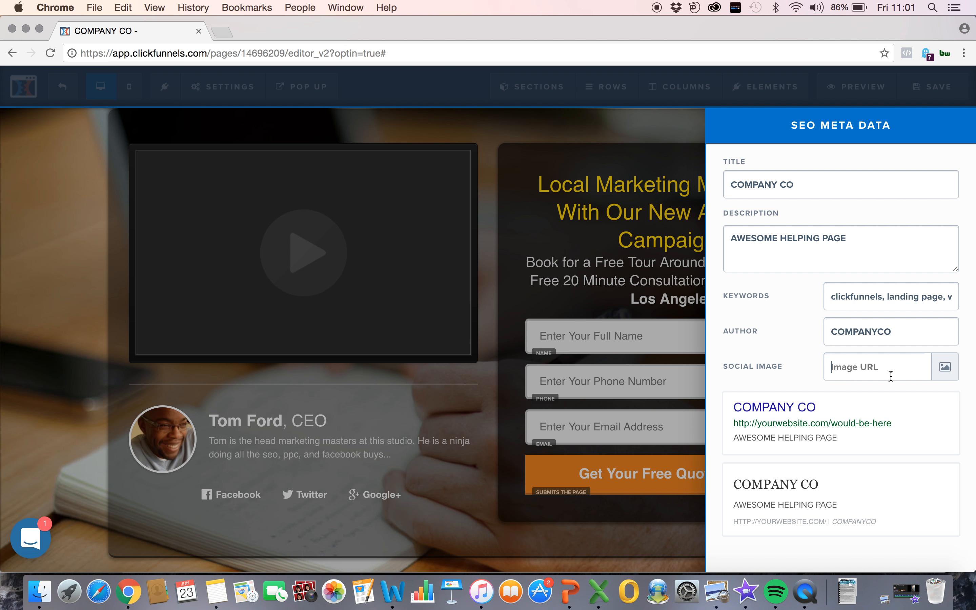
# Step: Set the SEO social image to the black-and-white portrait of the man with a headband from the image library and save the page
pyautogui.click(945, 367)
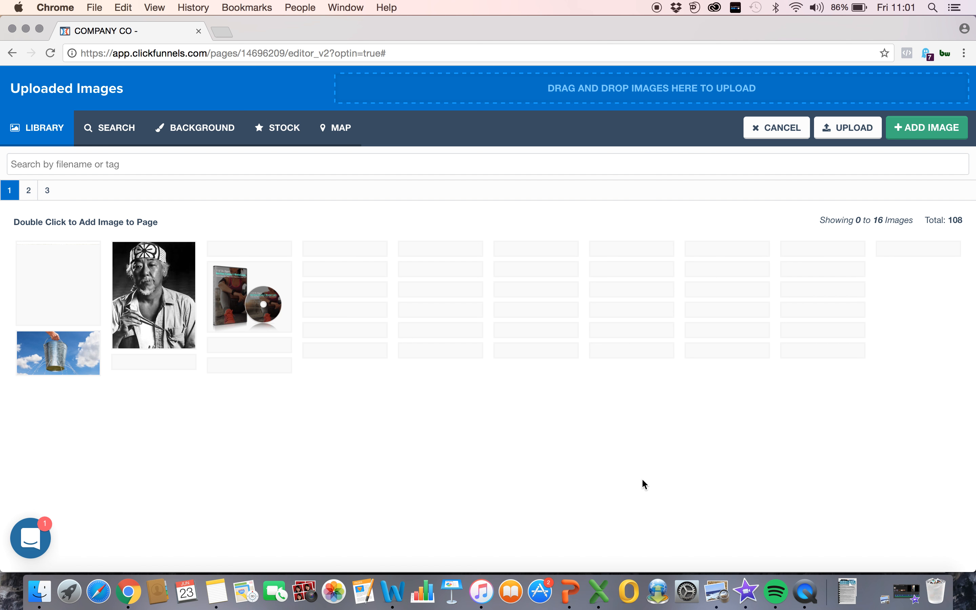
pyautogui.doubleClick(160, 273)
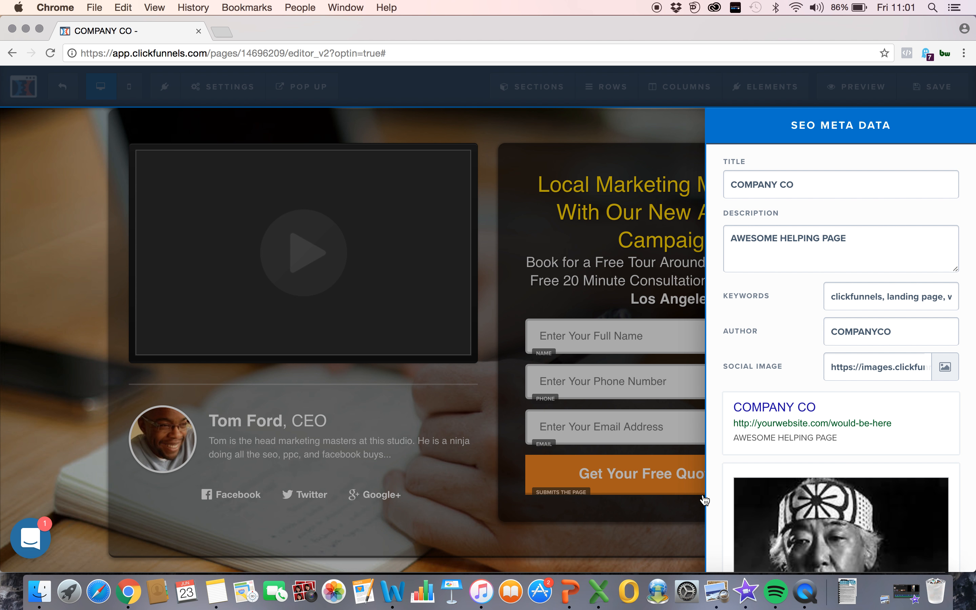
pyautogui.scroll(-6, 812, 500)
pyautogui.scroll(1, 869, 365)
pyautogui.scroll(-1, 869, 368)
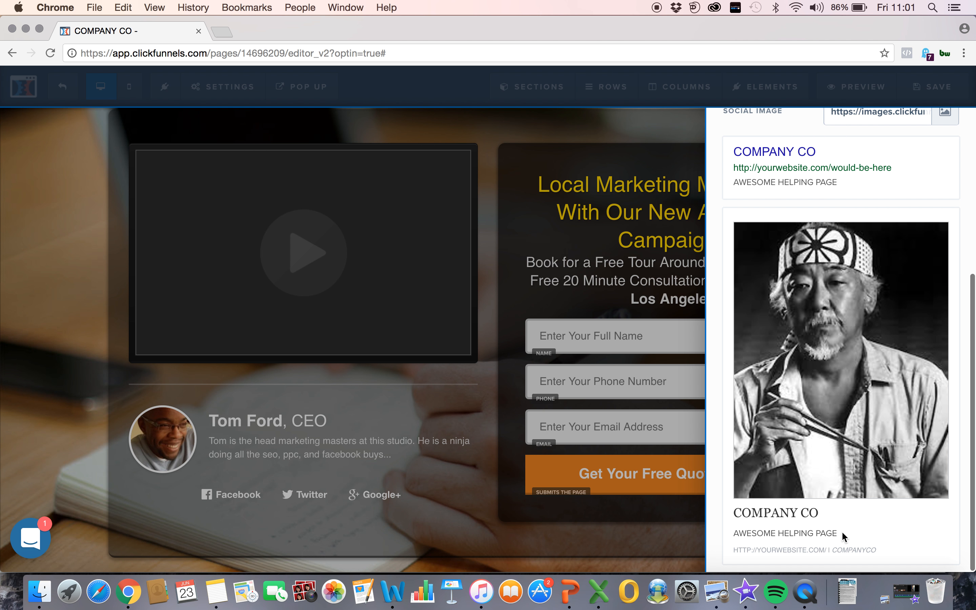
pyautogui.scroll(6, 885, 462)
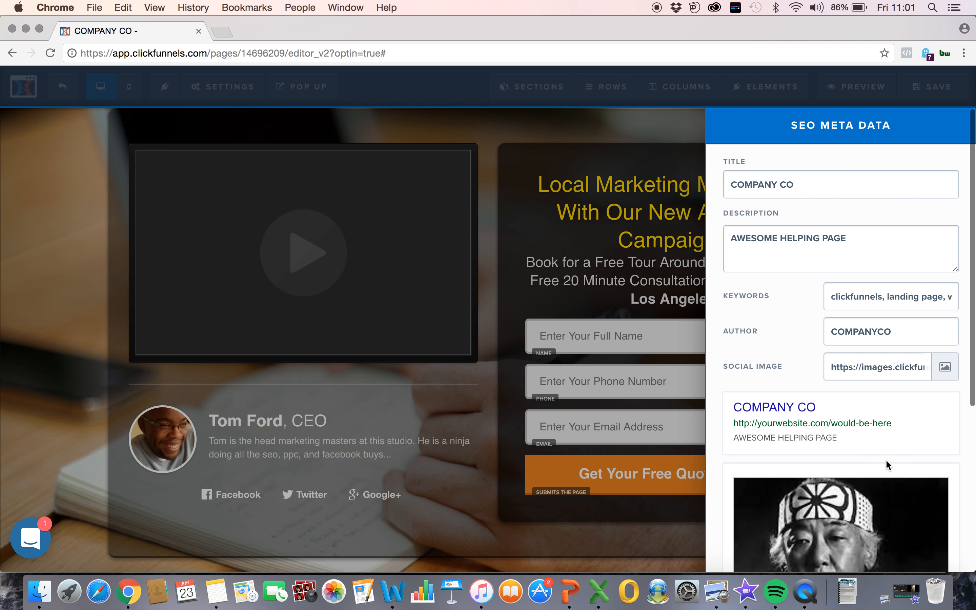
pyautogui.click(672, 214)
pyautogui.click(927, 101)
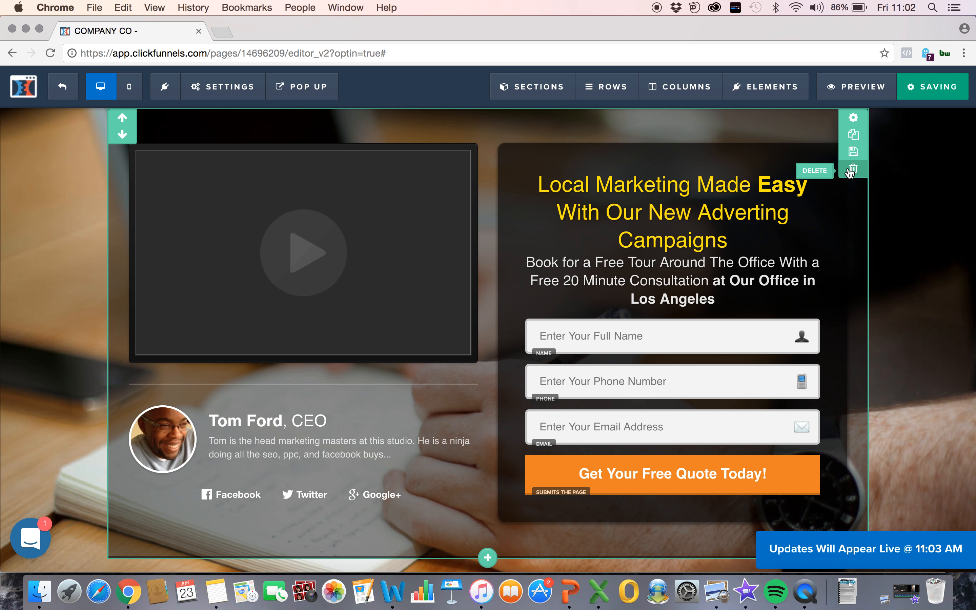
# Step: Preview the optin page, play its video, look over the whole layout and close the preview
pyautogui.click(853, 95)
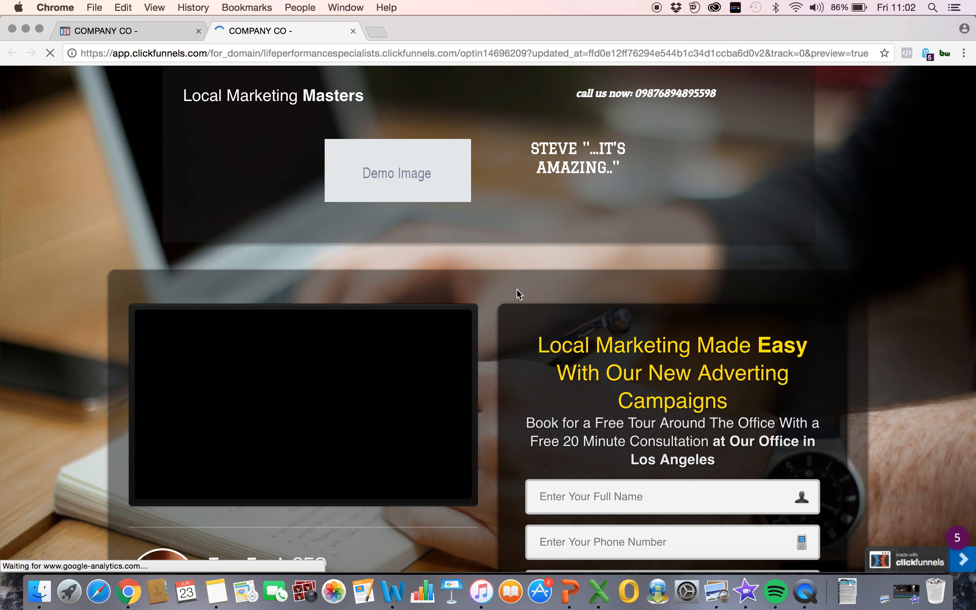
pyautogui.scroll(-4, 516, 290)
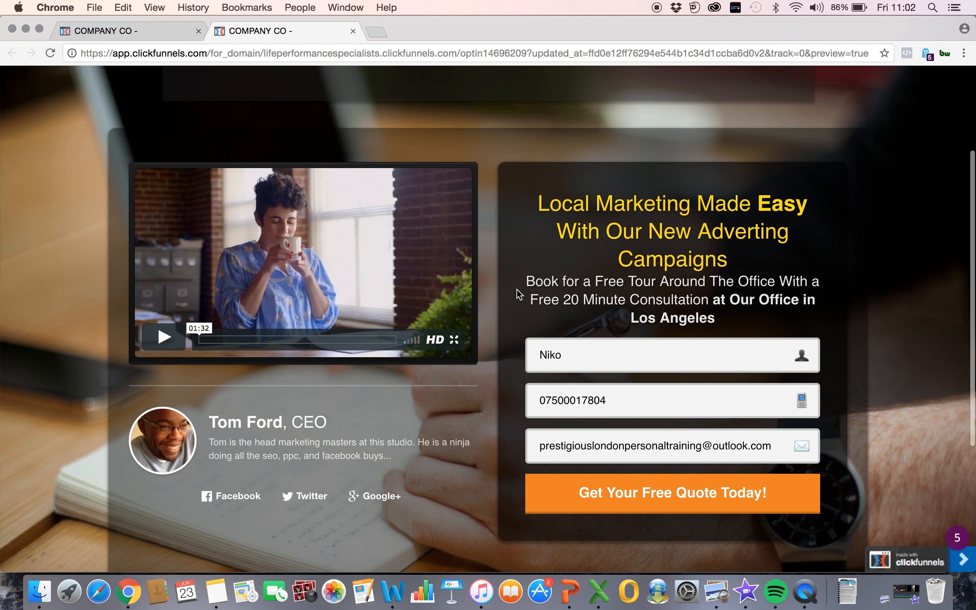
pyautogui.click(169, 335)
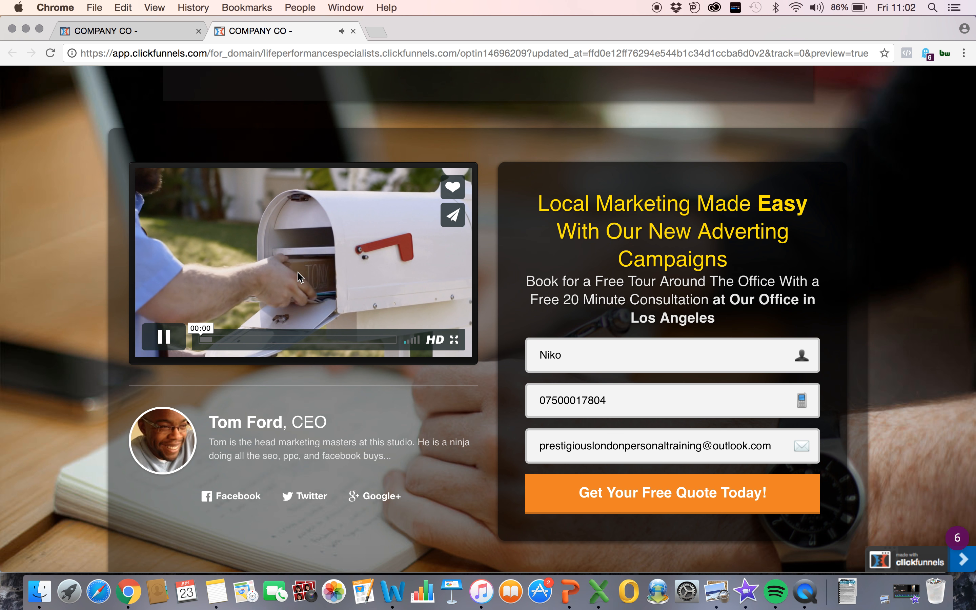
pyautogui.scroll(5, 500, 403)
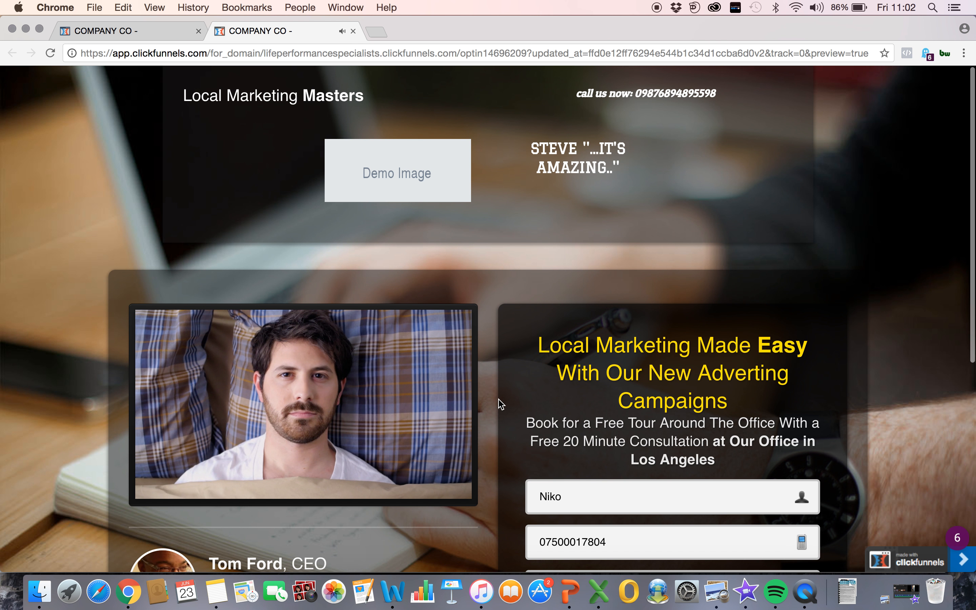
pyautogui.scroll(-10, 630, 442)
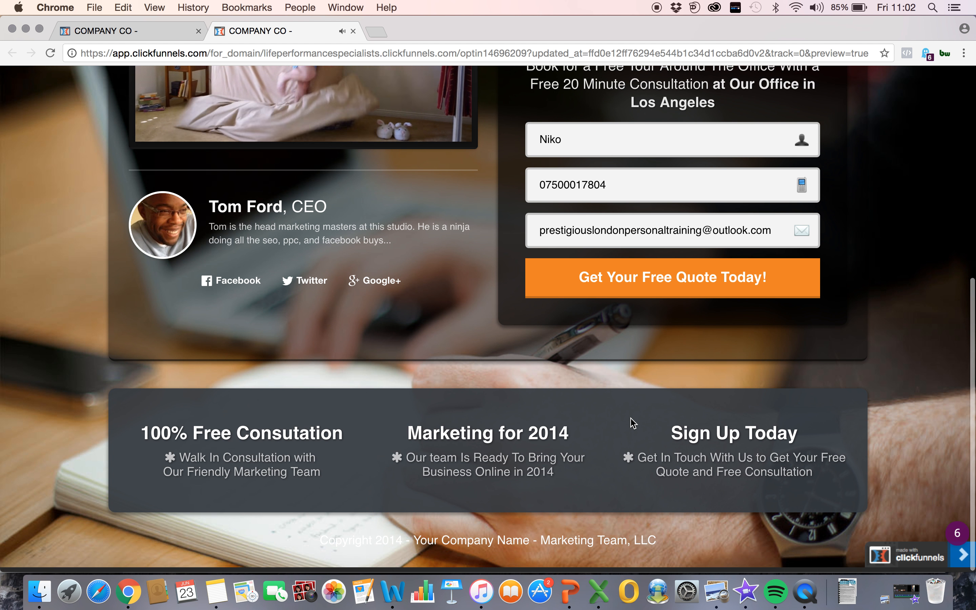
pyautogui.scroll(10, 457, 295)
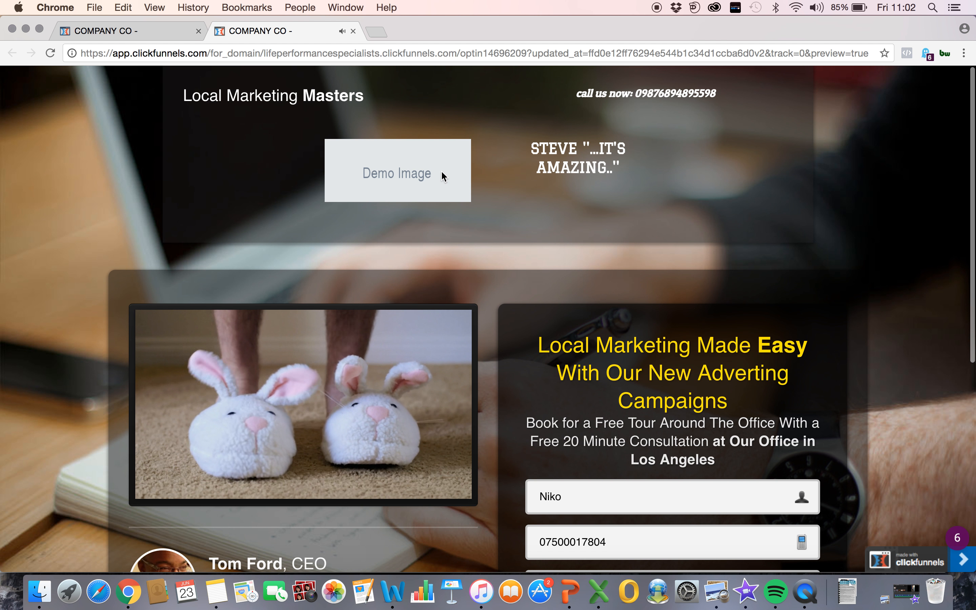
pyautogui.click(353, 31)
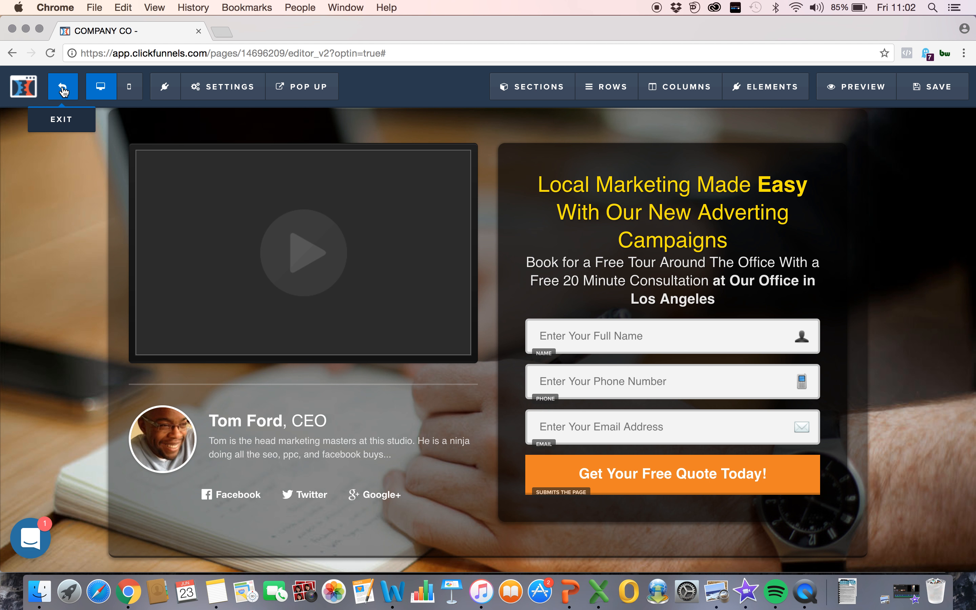
# Step: Exit the editor to the Optin step's overview and highlight the page's URL
pyautogui.click(62, 88)
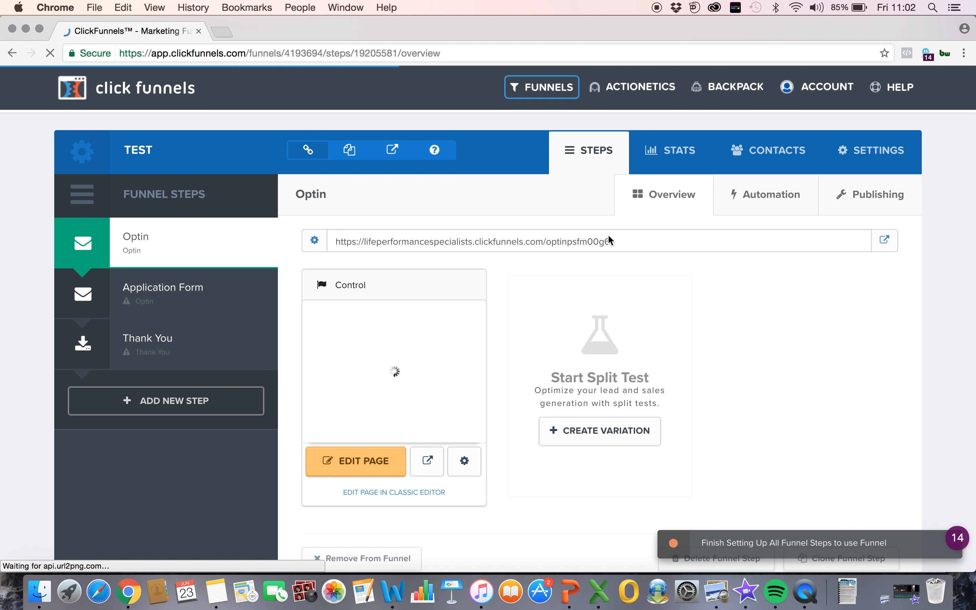
pyautogui.click(455, 234)
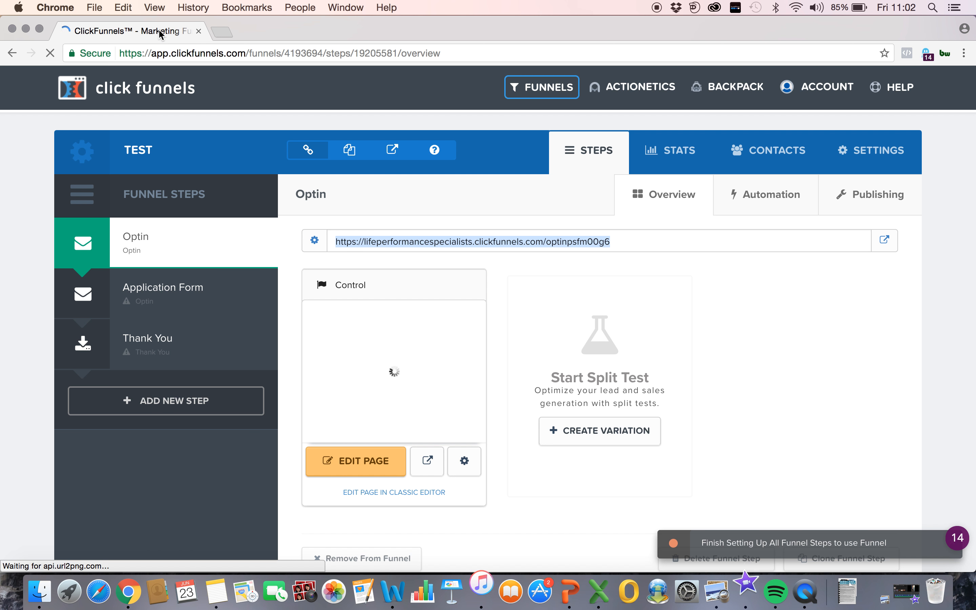
pyautogui.click(96, 9)
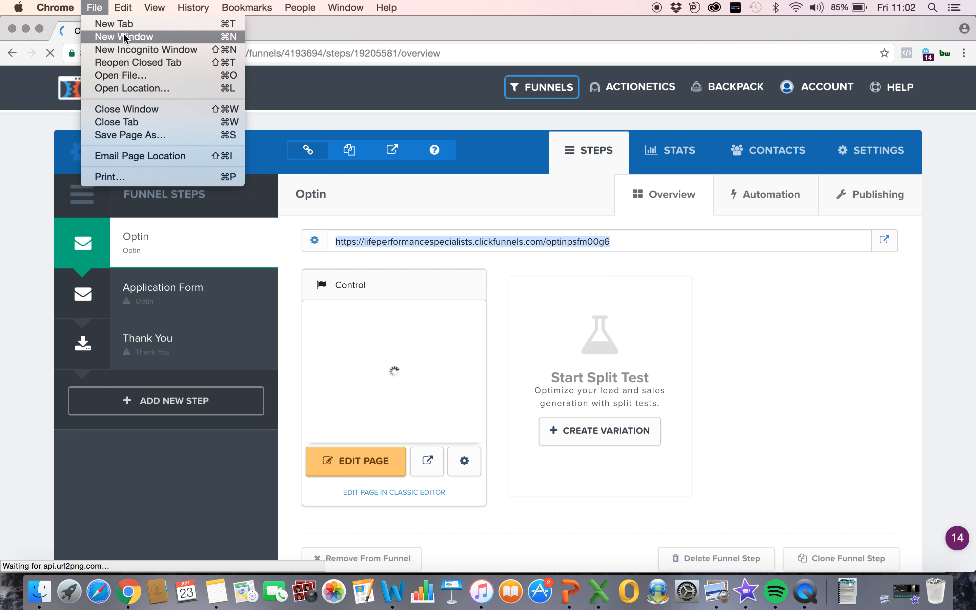
pyautogui.click(803, 453)
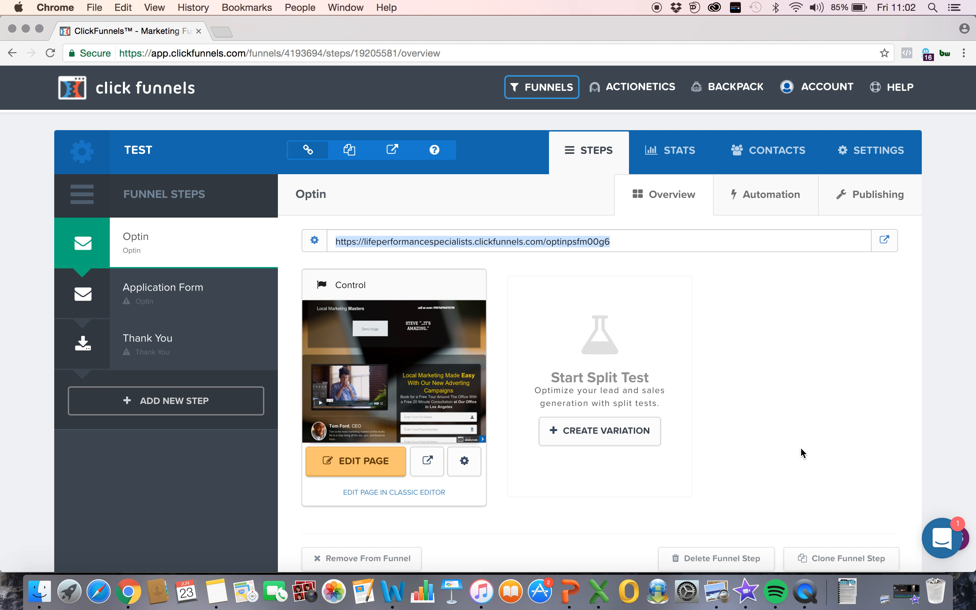
pyautogui.click(802, 453)
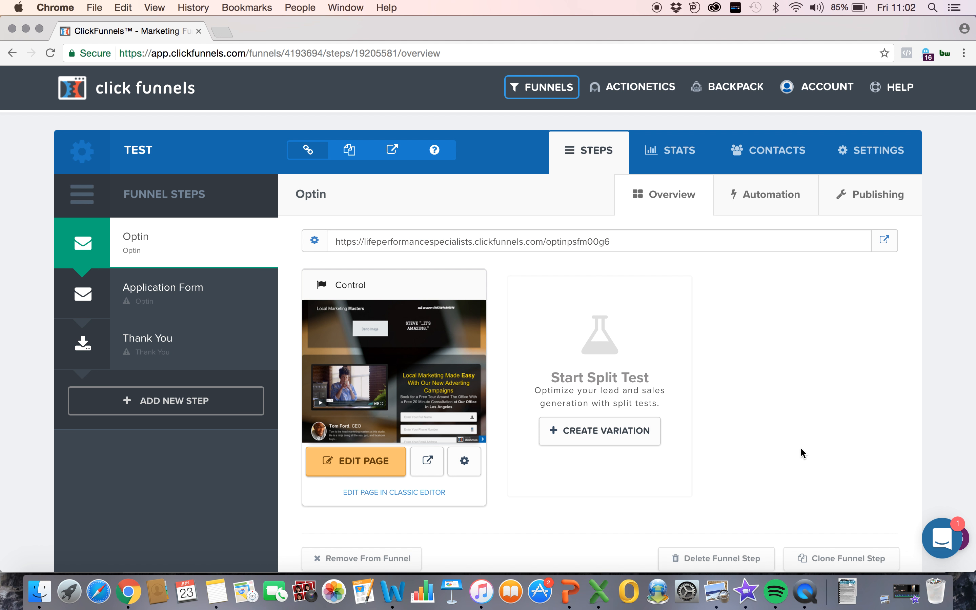
pyautogui.scroll(-2, 458, 371)
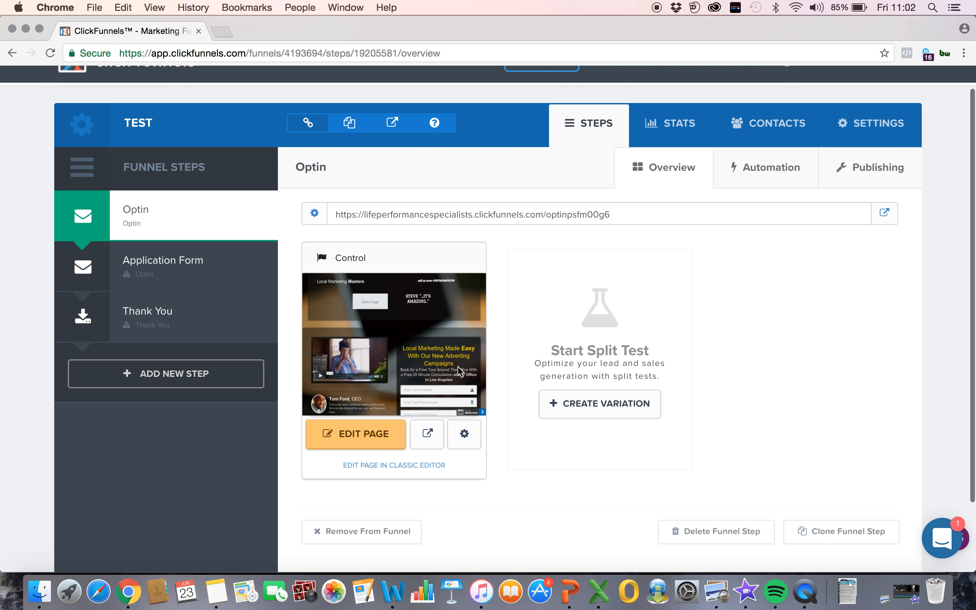
# Step: Apply the Subtle Geo template to the funnel's Application Form step
pyautogui.click(233, 268)
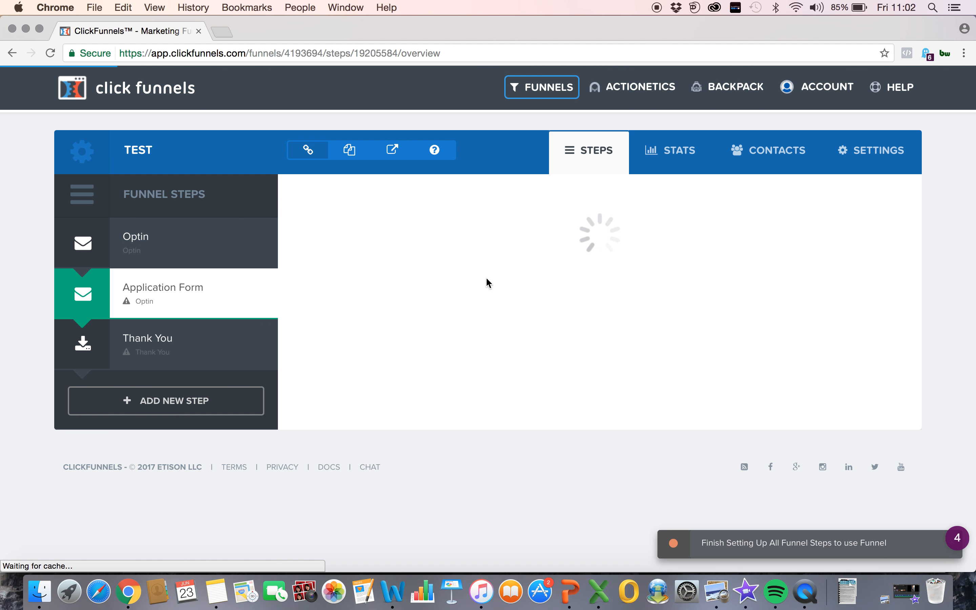
pyautogui.scroll(-10, 505, 248)
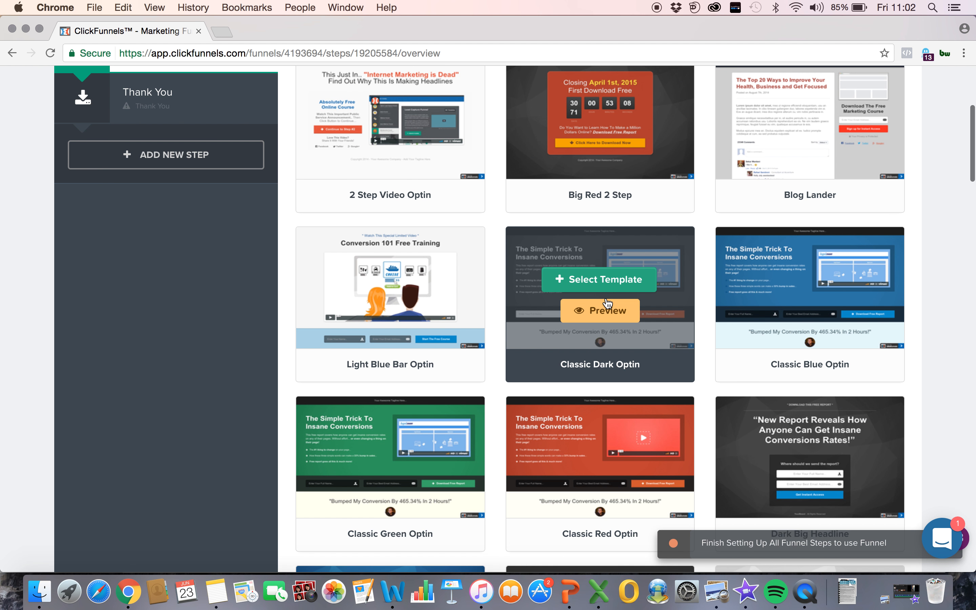
pyautogui.scroll(-11, 611, 274)
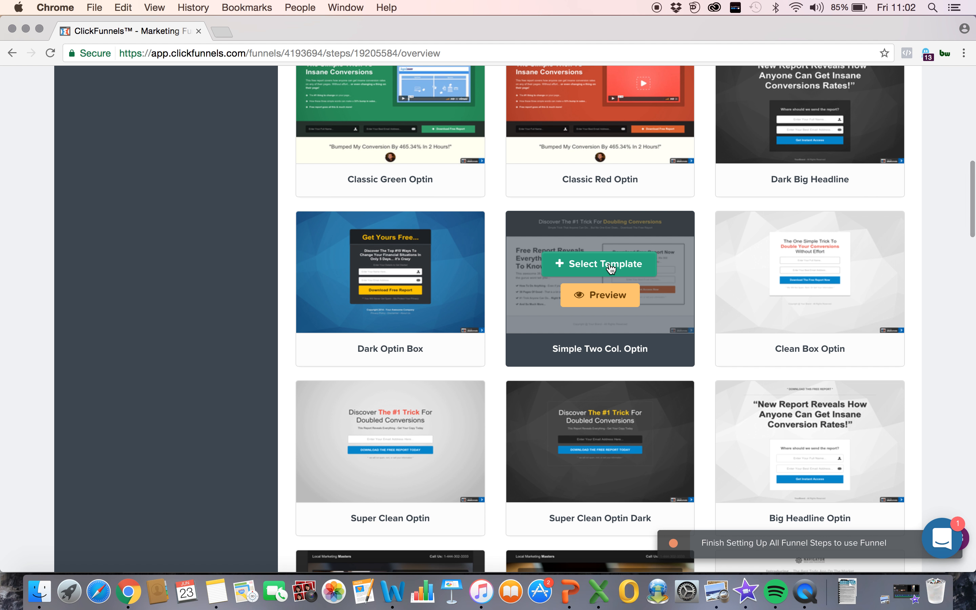
pyautogui.scroll(-10, 611, 268)
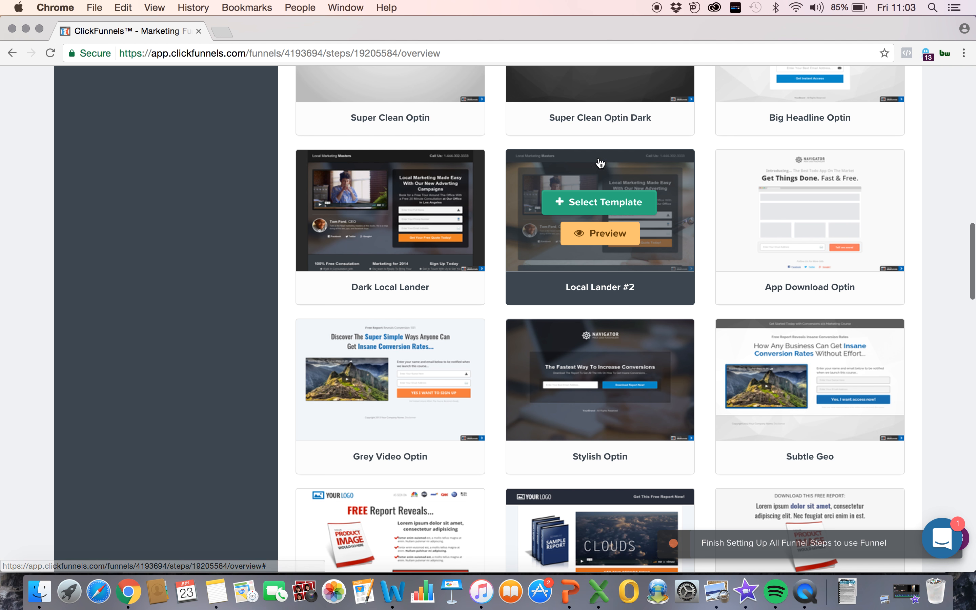
pyautogui.scroll(-3, 734, 282)
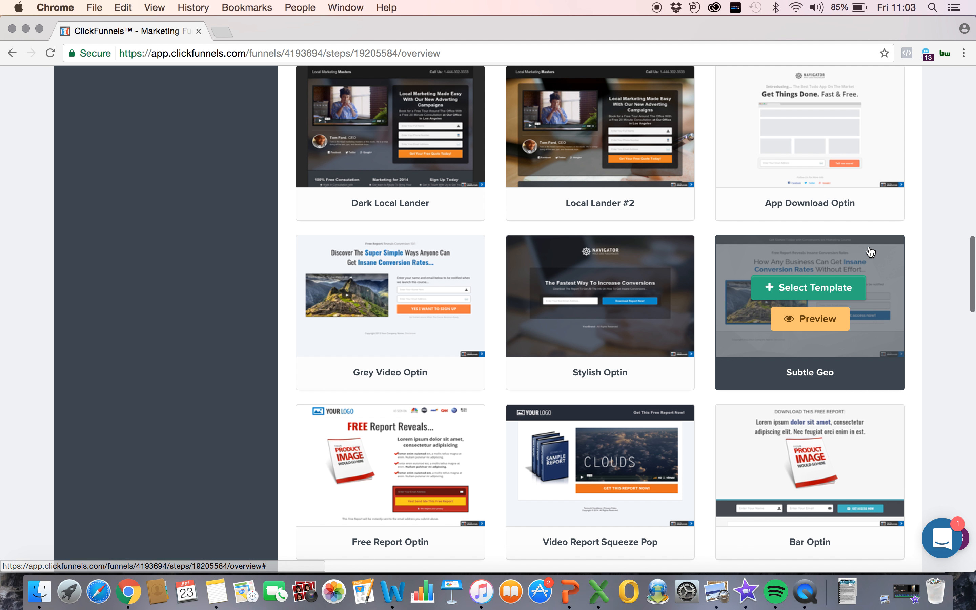
pyautogui.click(822, 296)
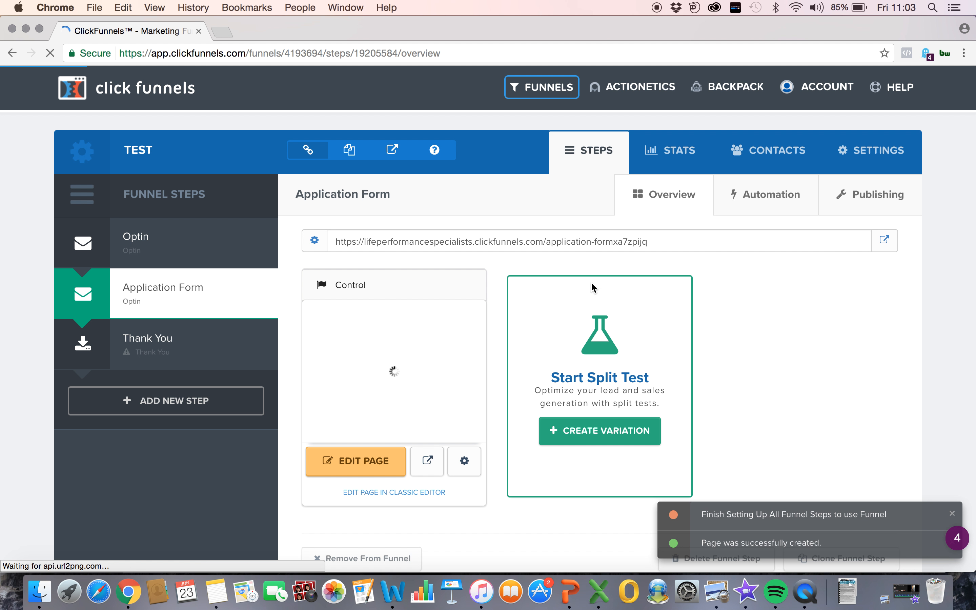
# Step: Look over the Application Form page in the editor and exit to the funnel overview
pyautogui.click(373, 467)
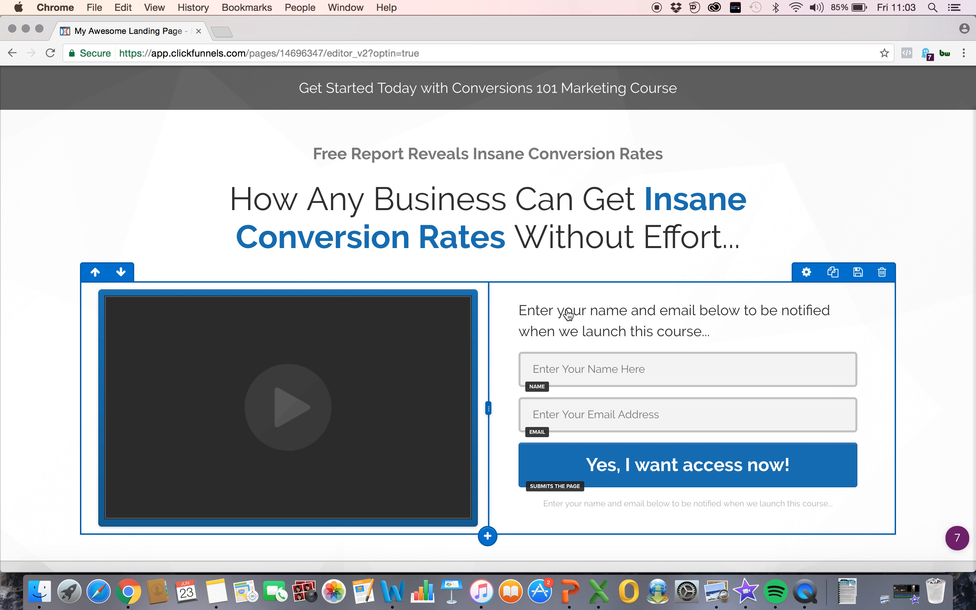
pyautogui.scroll(-2, 524, 283)
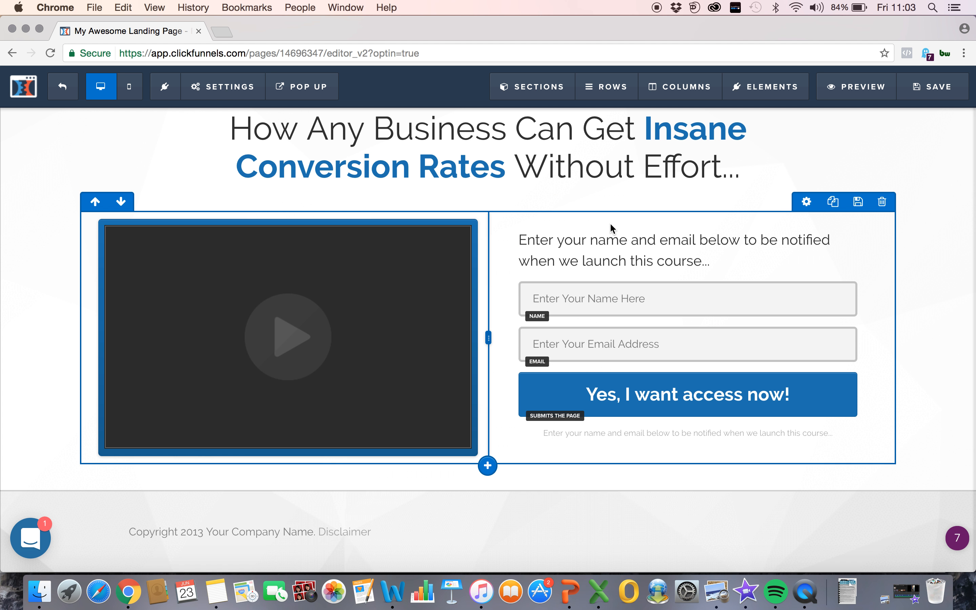
pyautogui.scroll(3, 394, 170)
pyautogui.scroll(-3, 455, 329)
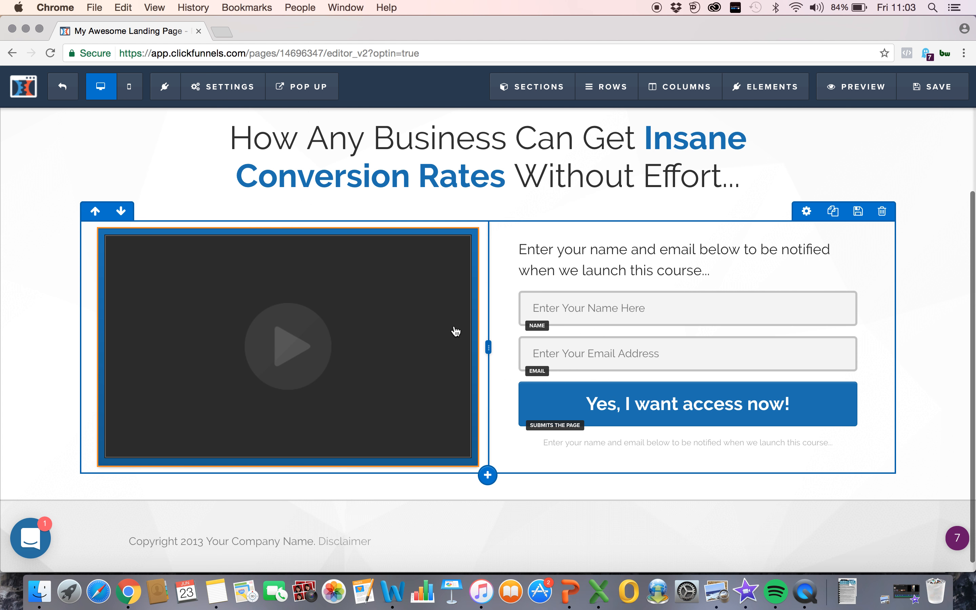
pyautogui.click(76, 92)
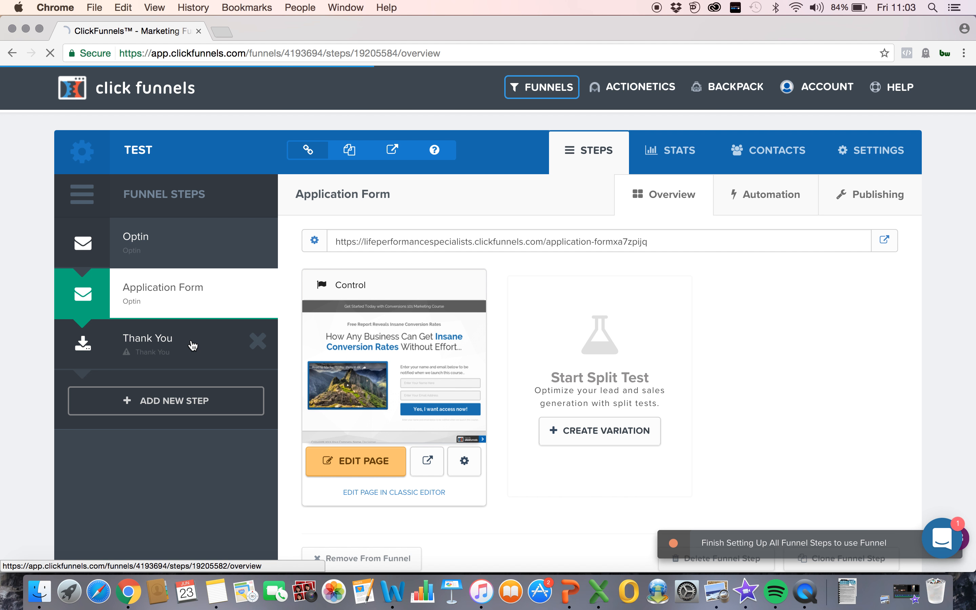
# Step: Apply the Simple Download Page template to the Thank You step and open the page for editing
pyautogui.click(193, 345)
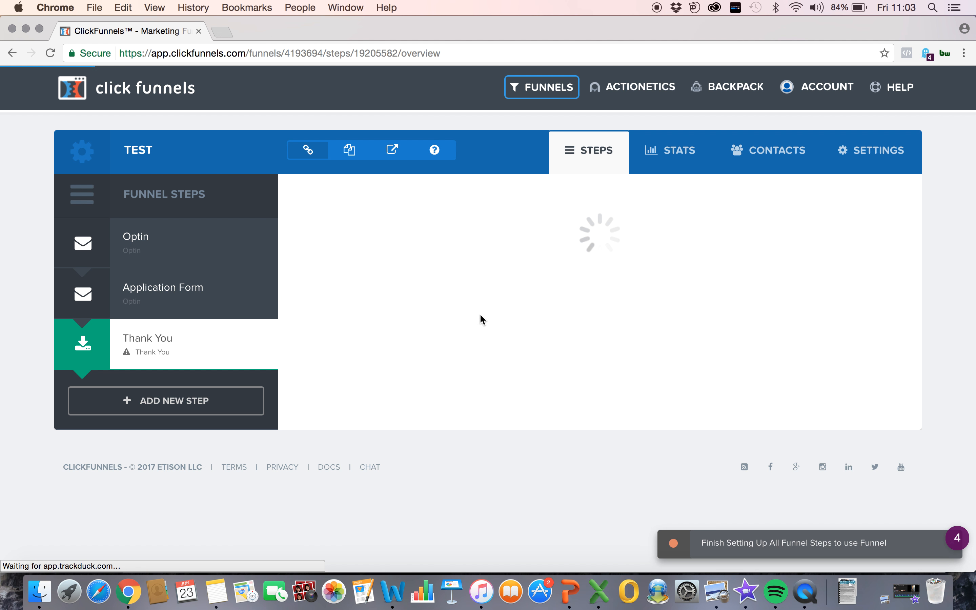
pyautogui.scroll(-5, 499, 444)
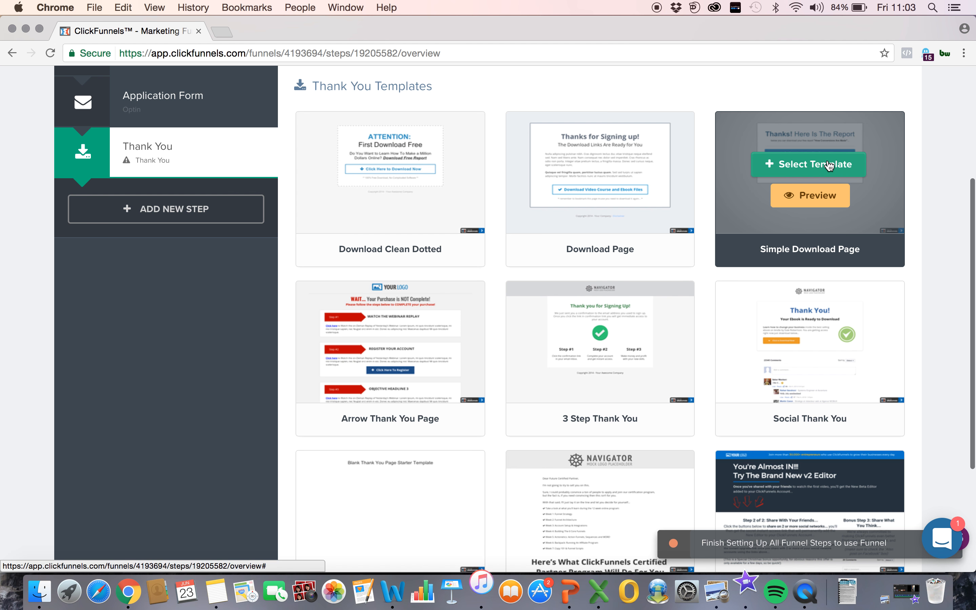
pyautogui.click(823, 164)
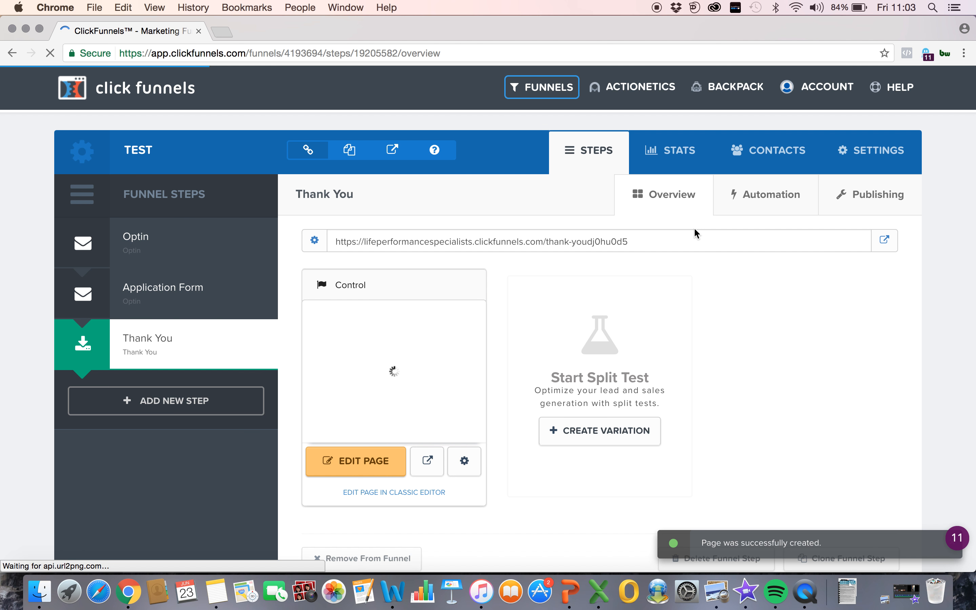
pyautogui.scroll(-2, 694, 233)
pyautogui.click(362, 422)
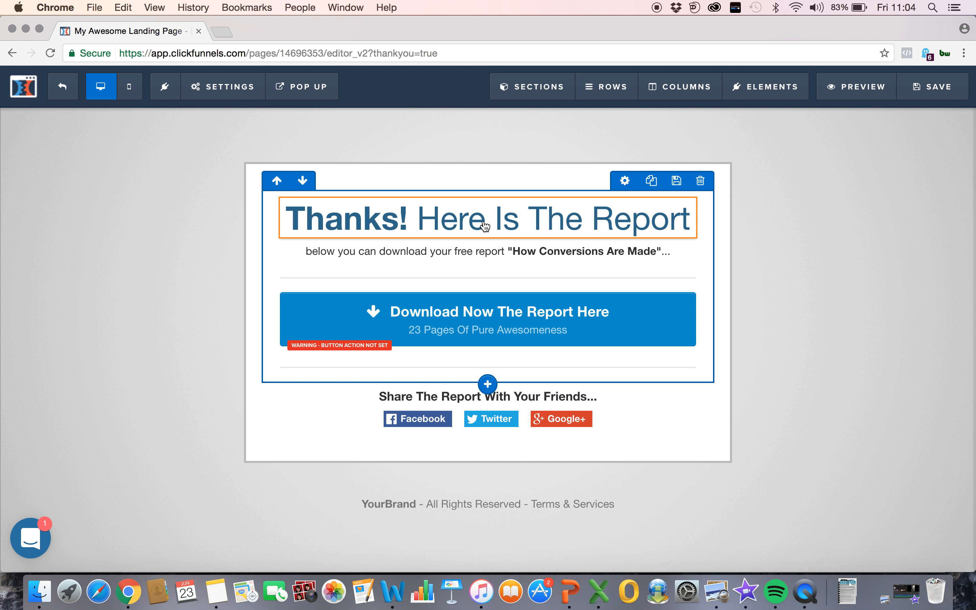
# Step: Add a video element directly below the "Thanks! Here Is The Report" headline and check the page layout
pyautogui.click(489, 240)
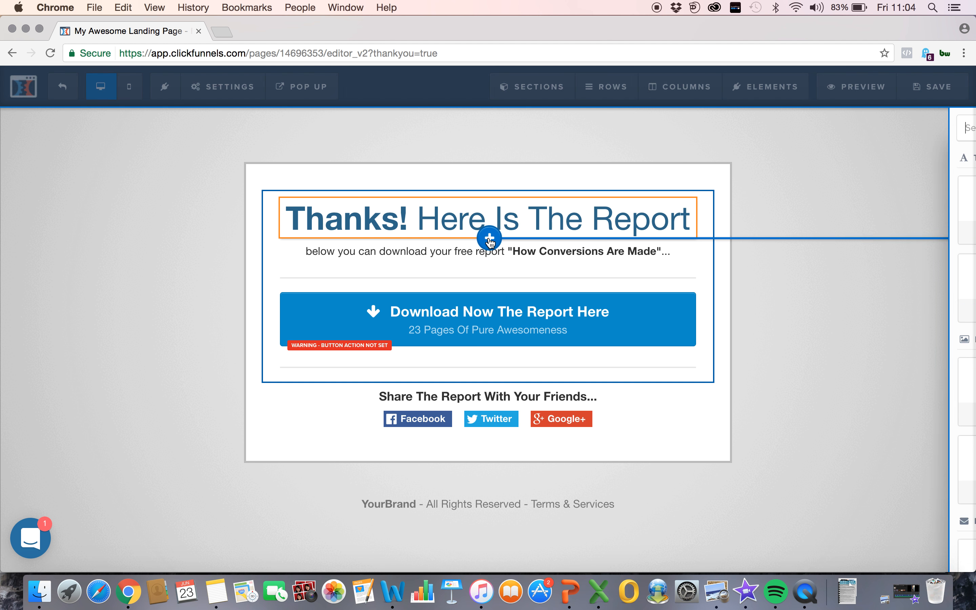
pyautogui.scroll(-1, 748, 400)
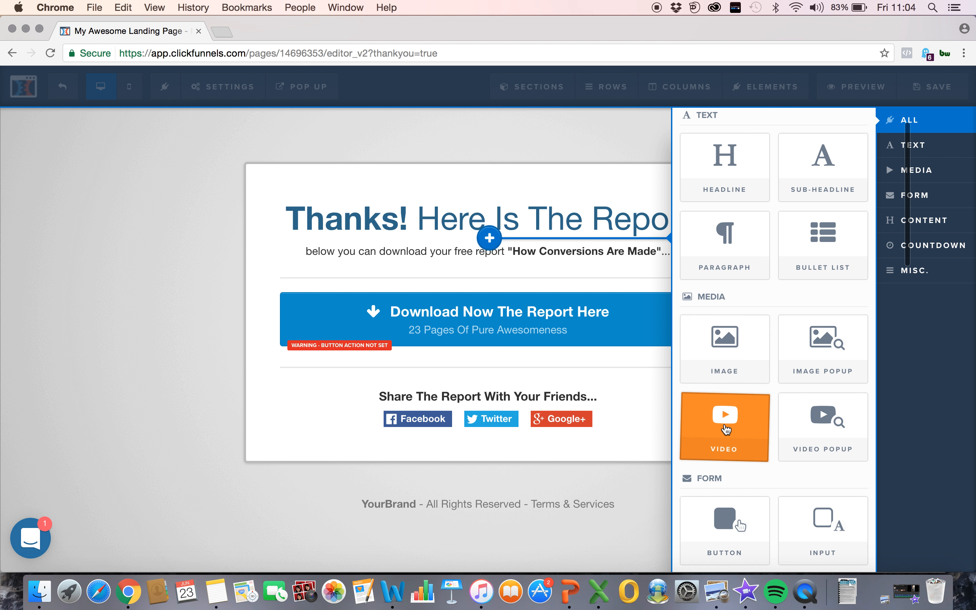
pyautogui.click(726, 430)
pyautogui.scroll(-2, 464, 398)
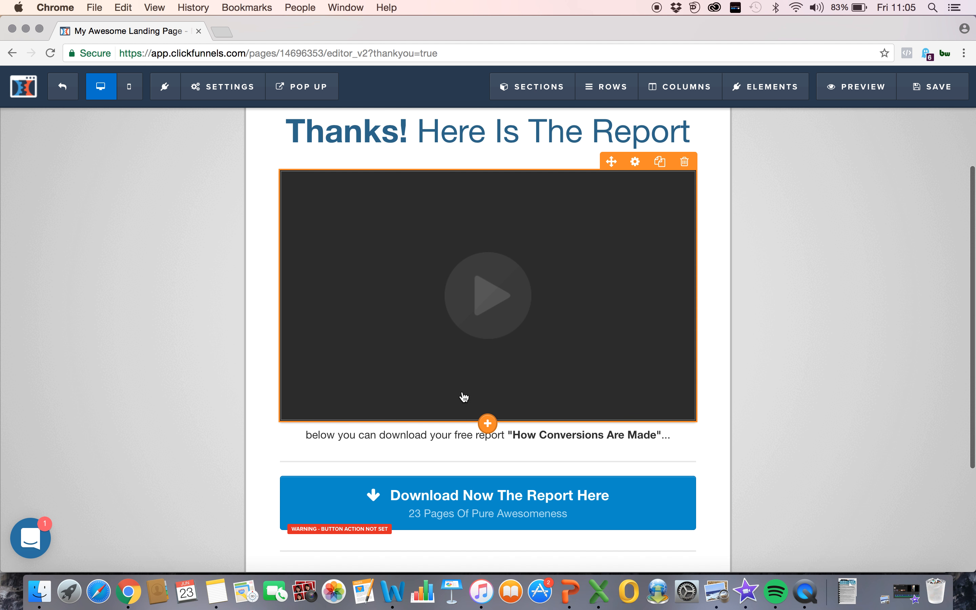
pyautogui.scroll(-2, 581, 436)
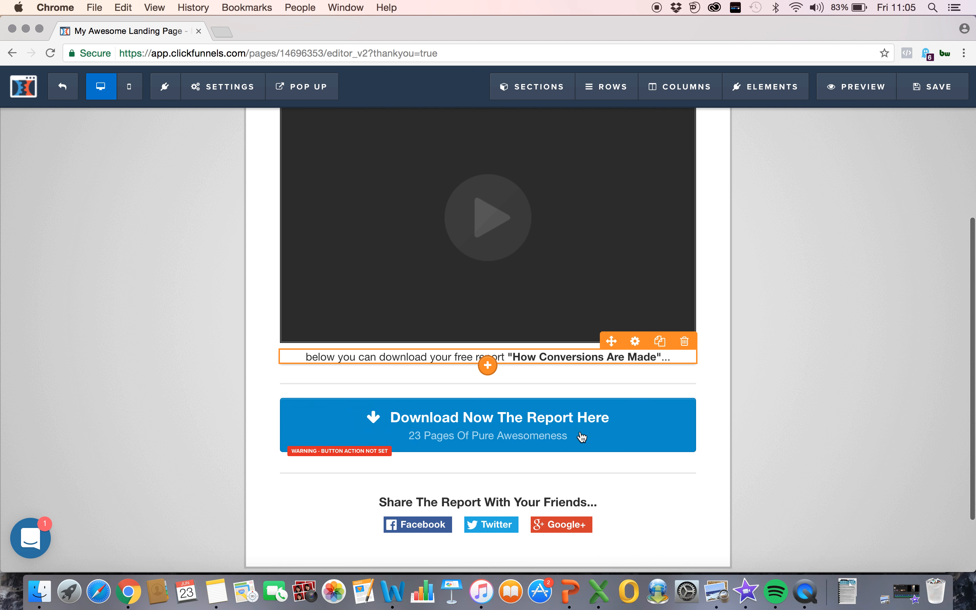
pyautogui.scroll(4, 564, 223)
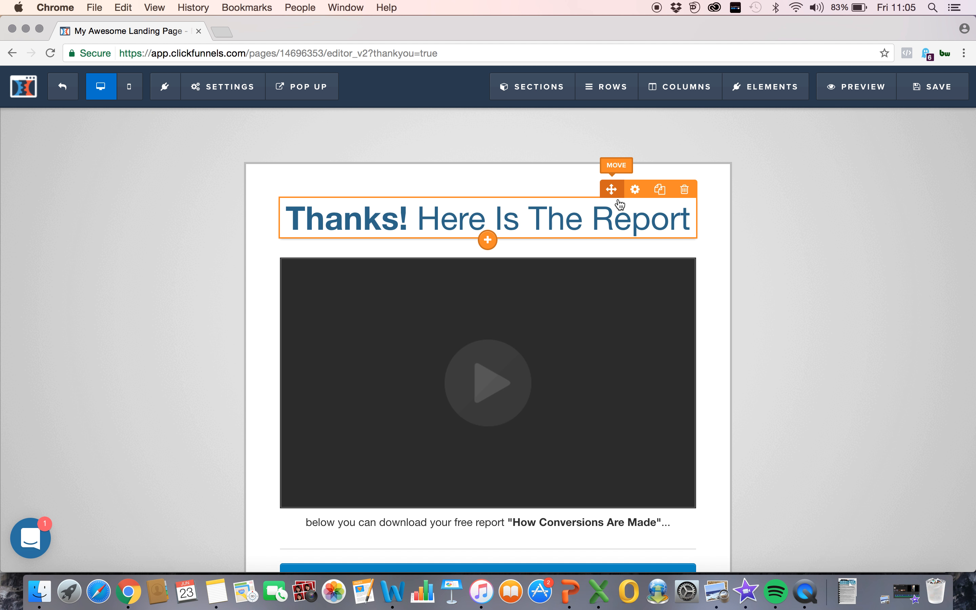
# Step: Open the settings of the "Thanks! Here Is The Report" headline and examine its styling options
pyautogui.click(637, 189)
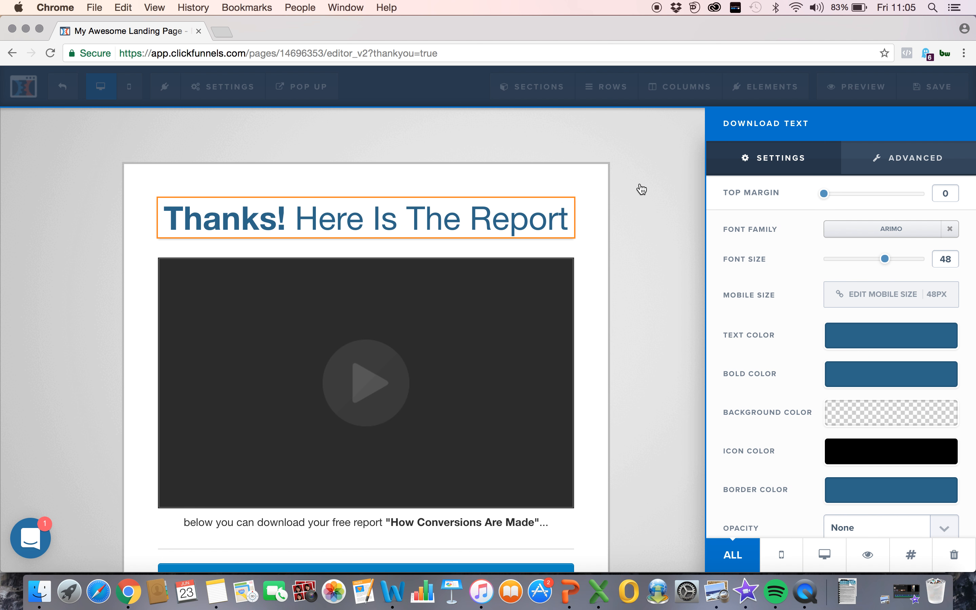
pyautogui.scroll(-1, 821, 386)
pyautogui.scroll(-1, 821, 382)
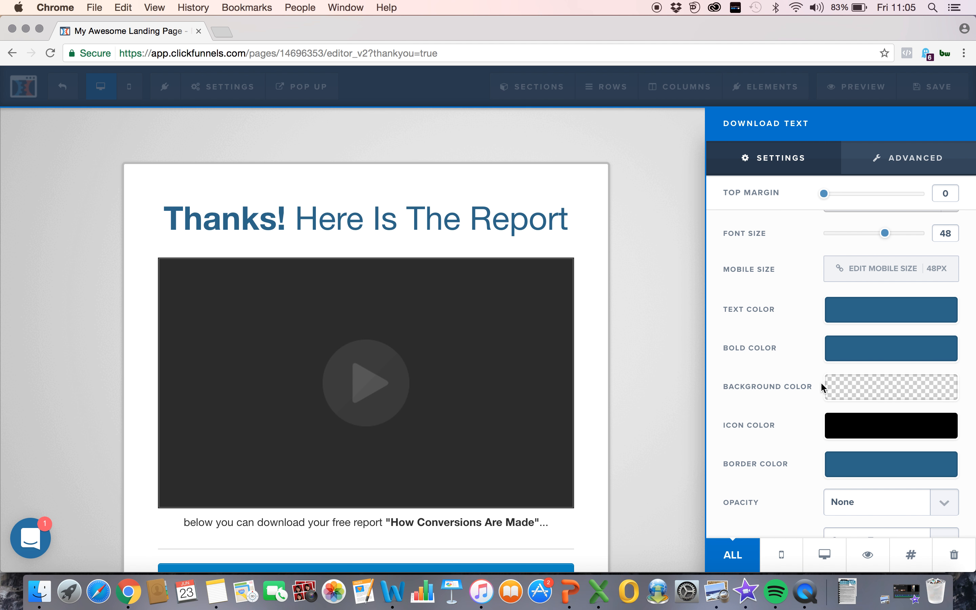